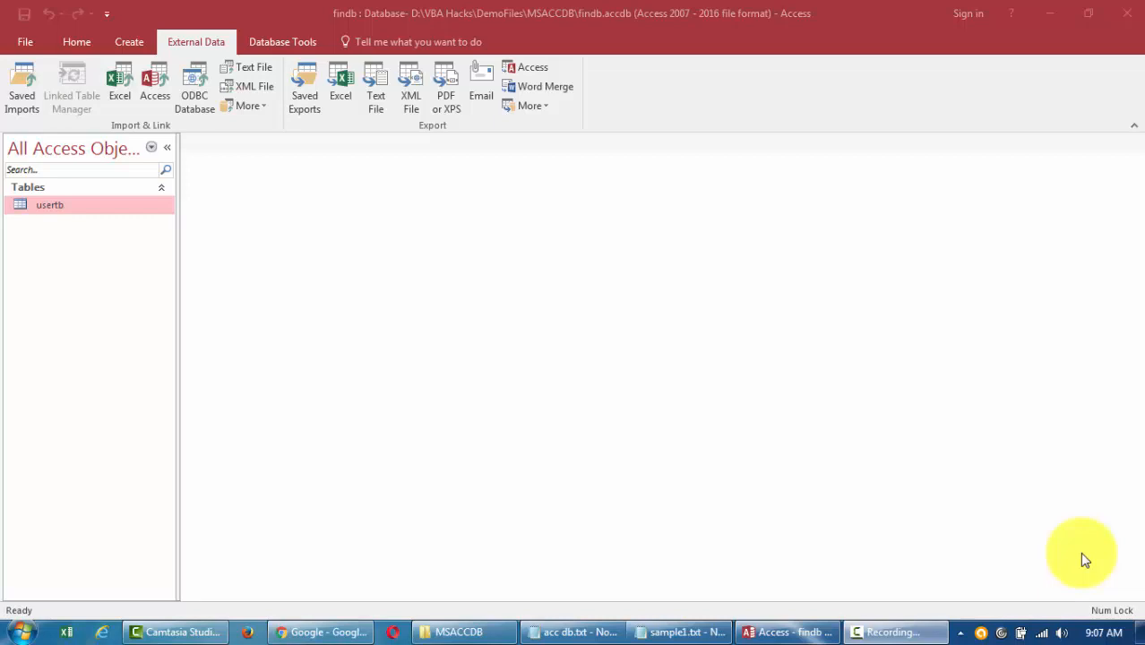
# Step: Review the database topics, from creating a database and table to password protection, in the acc db.txt notes
pyautogui.click(587, 632)
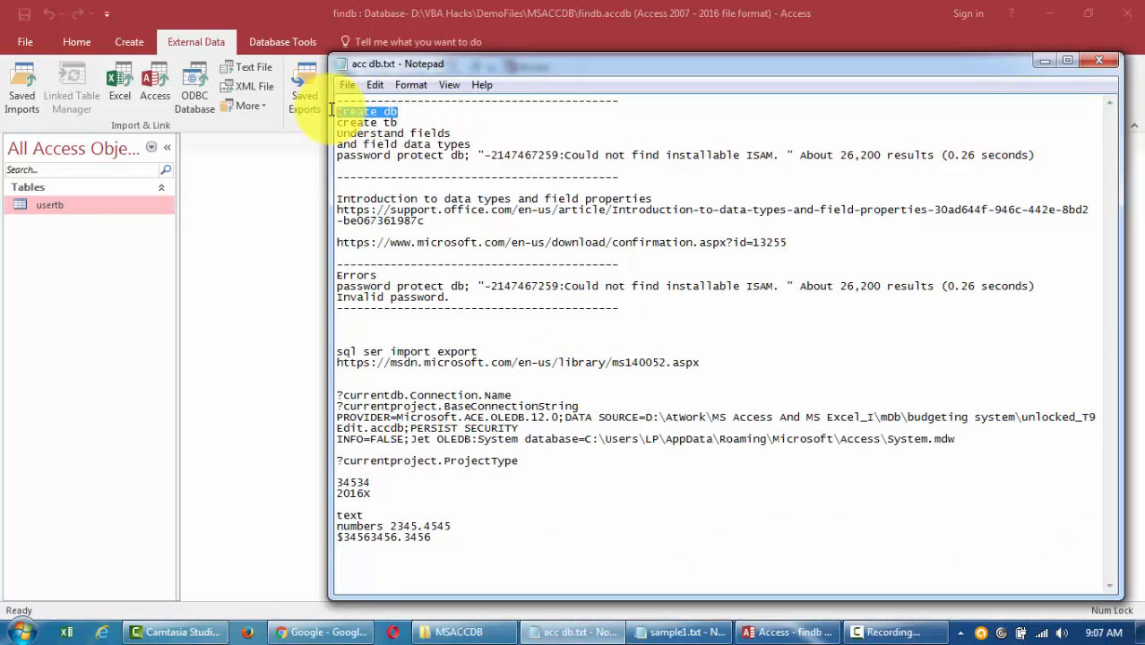
pyautogui.moveTo(400, 122); pyautogui.dragTo(325, 123)
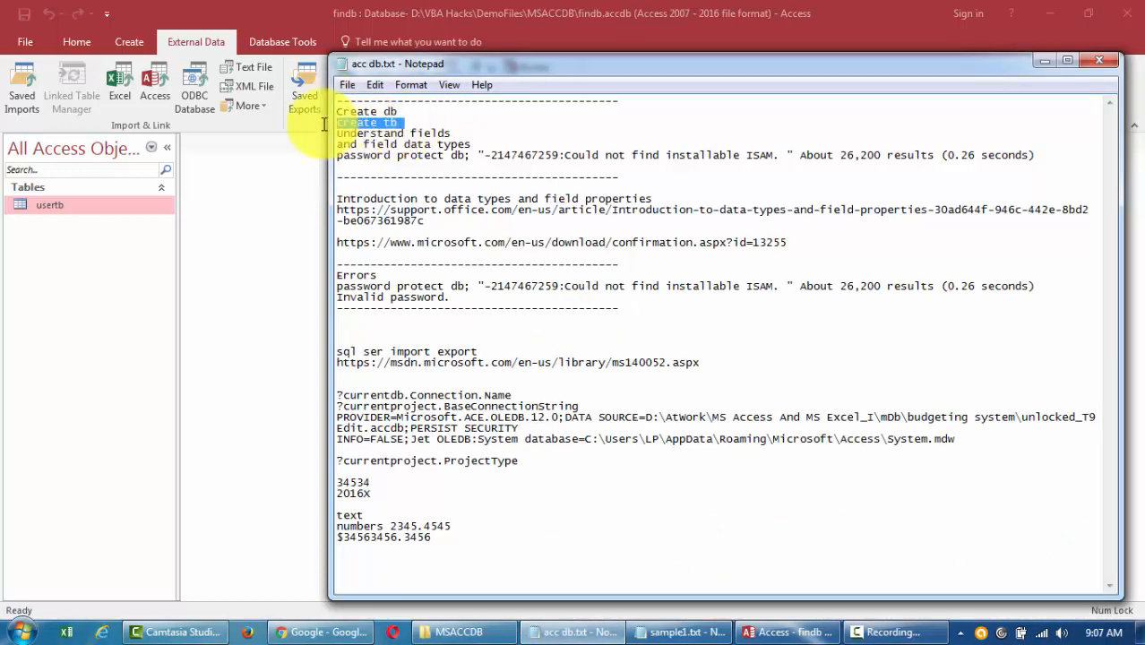
pyautogui.click(398, 166)
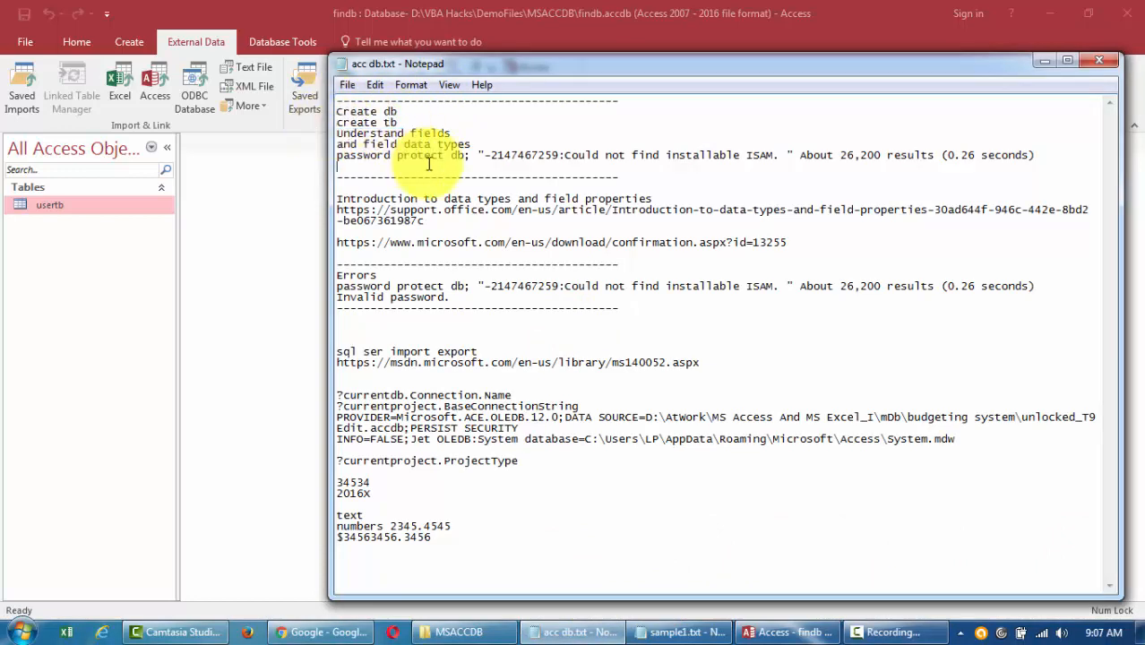
pyautogui.click(265, 13)
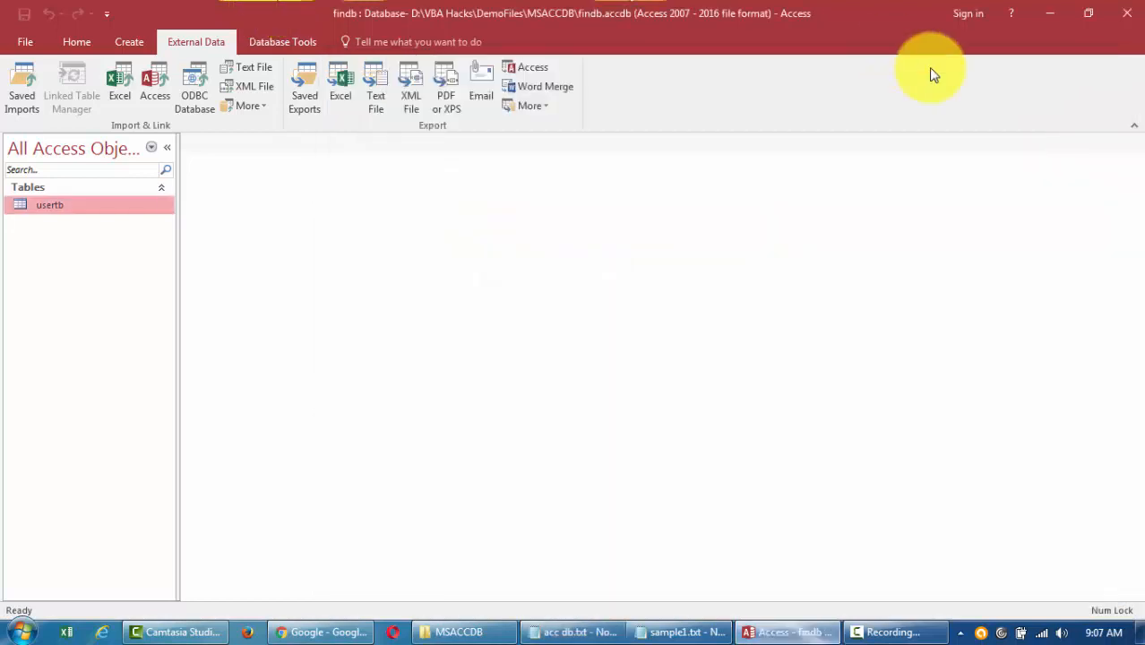
# Step: Close the findb database and launch Access 2016 by searching the installed programs for "access"
pyautogui.click(1131, 12)
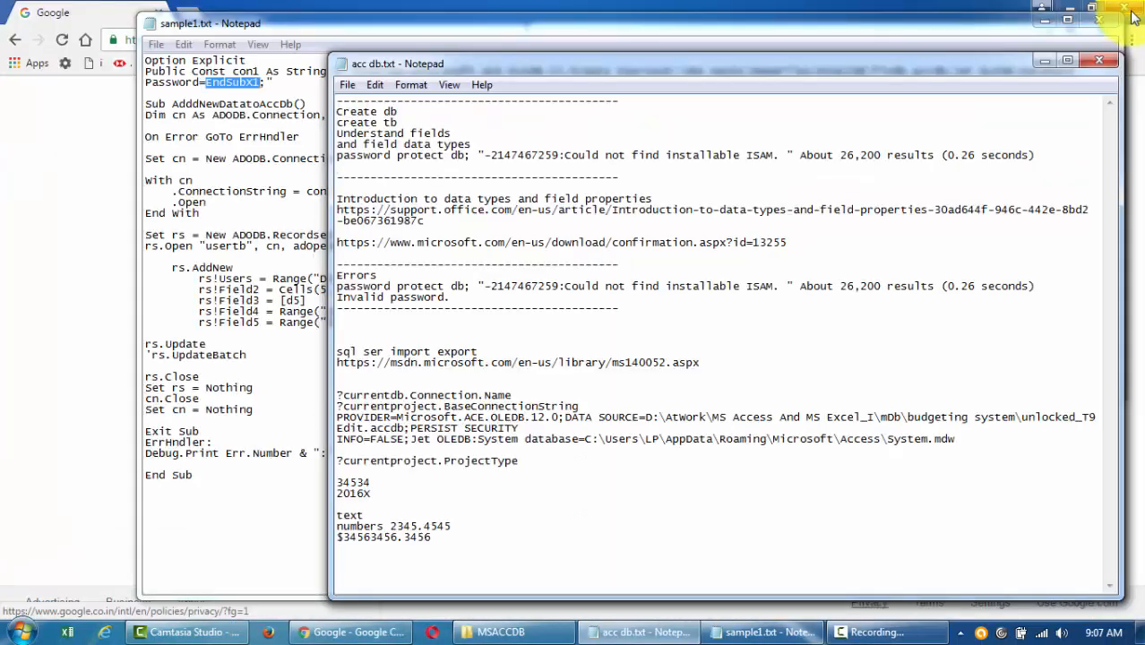
pyautogui.click(986, 12)
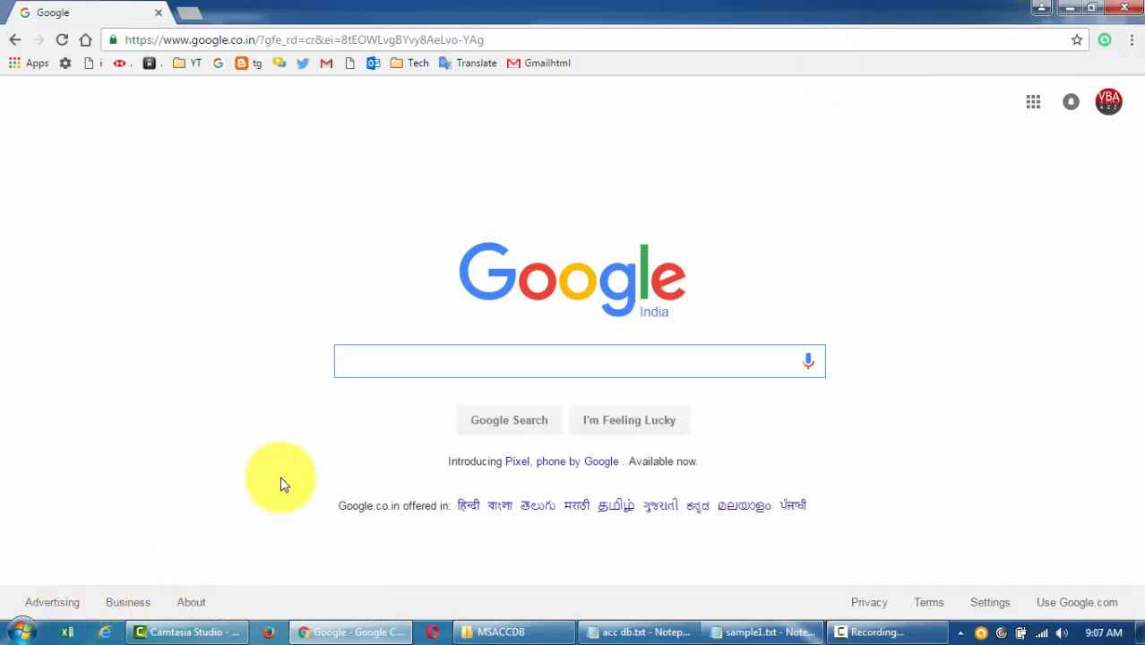
pyautogui.click(21, 632)
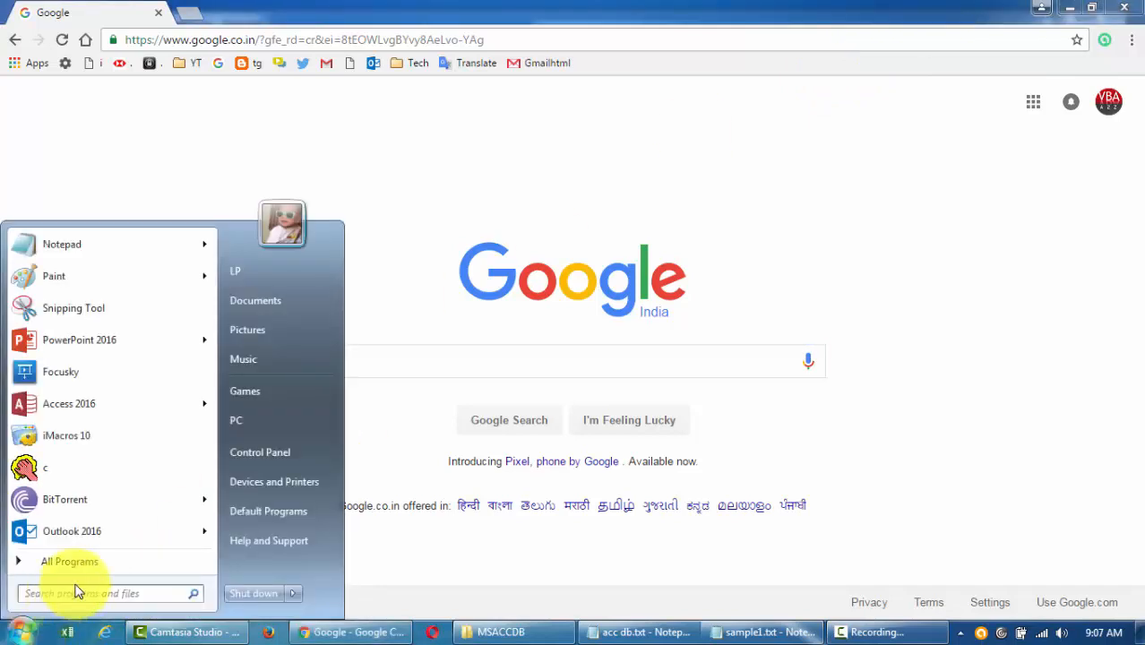
pyautogui.write('acc')
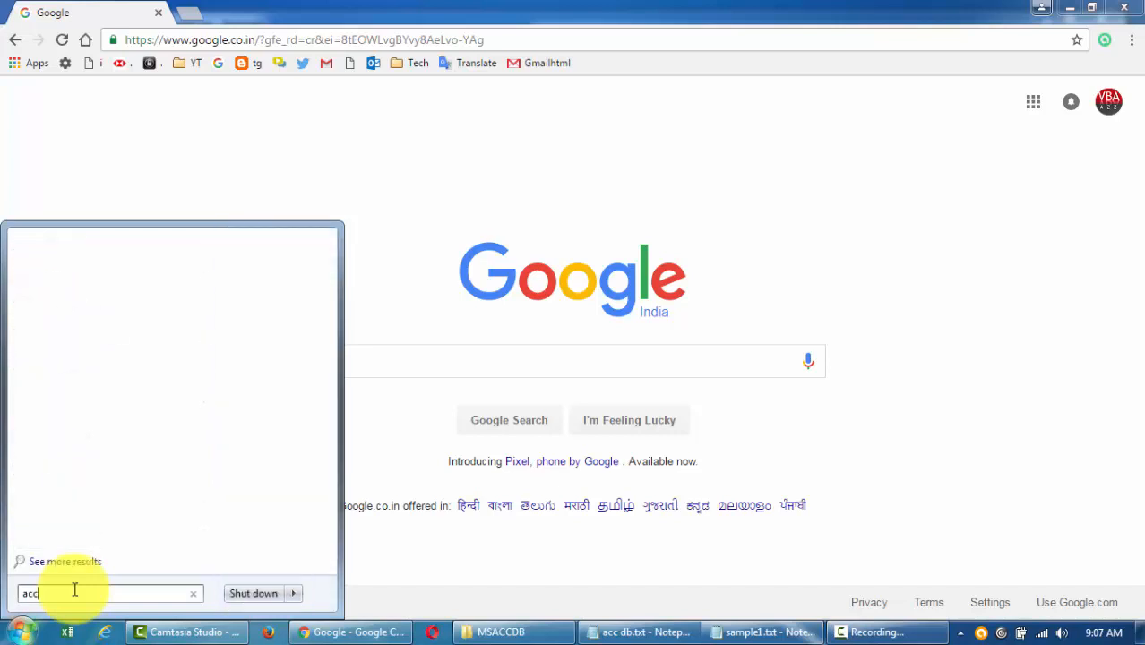
pyautogui.write('ess')
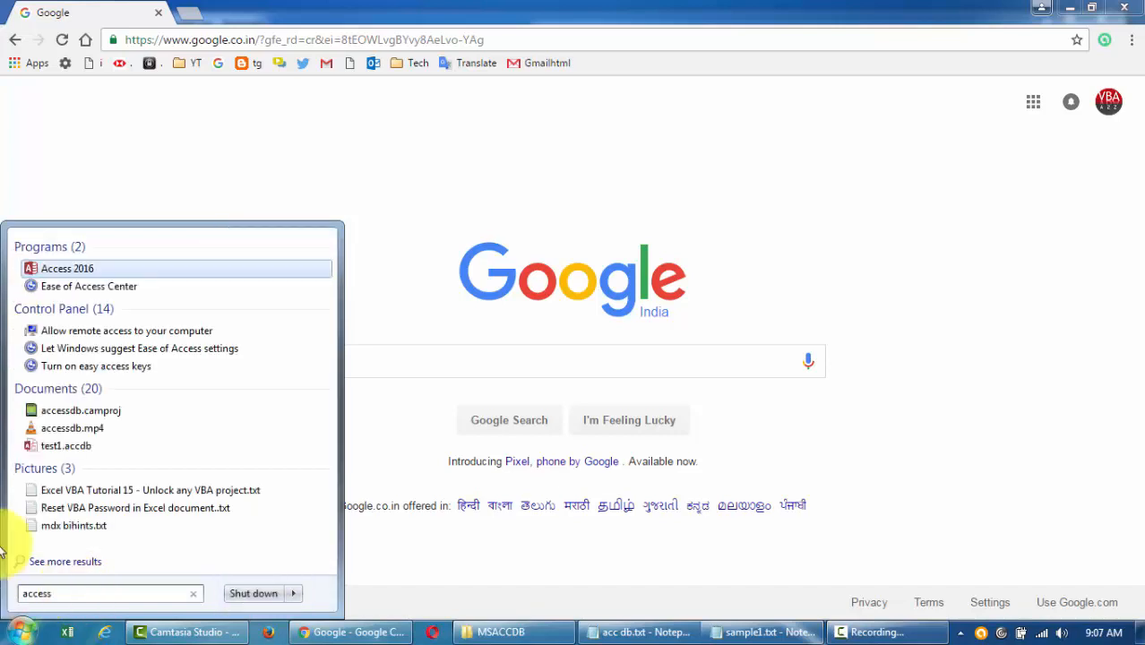
pyautogui.click(54, 267)
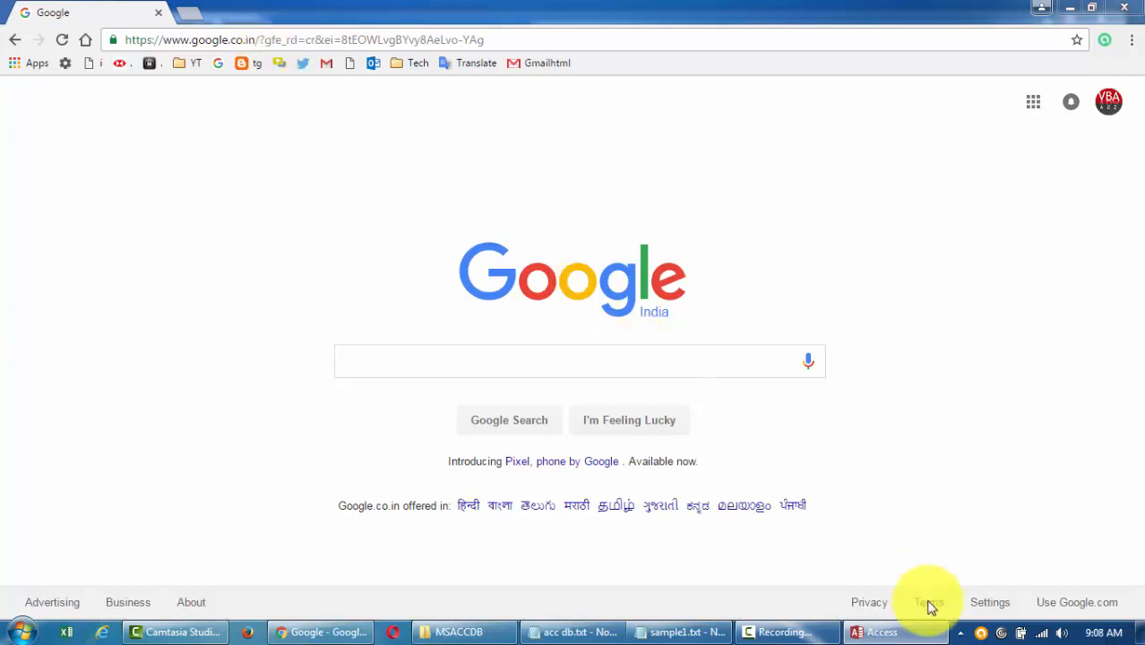
# Step: Clear the other windows to show the desktop, refresh it, and switch to the newly launched Access window
pyautogui.moveTo(884, 636)
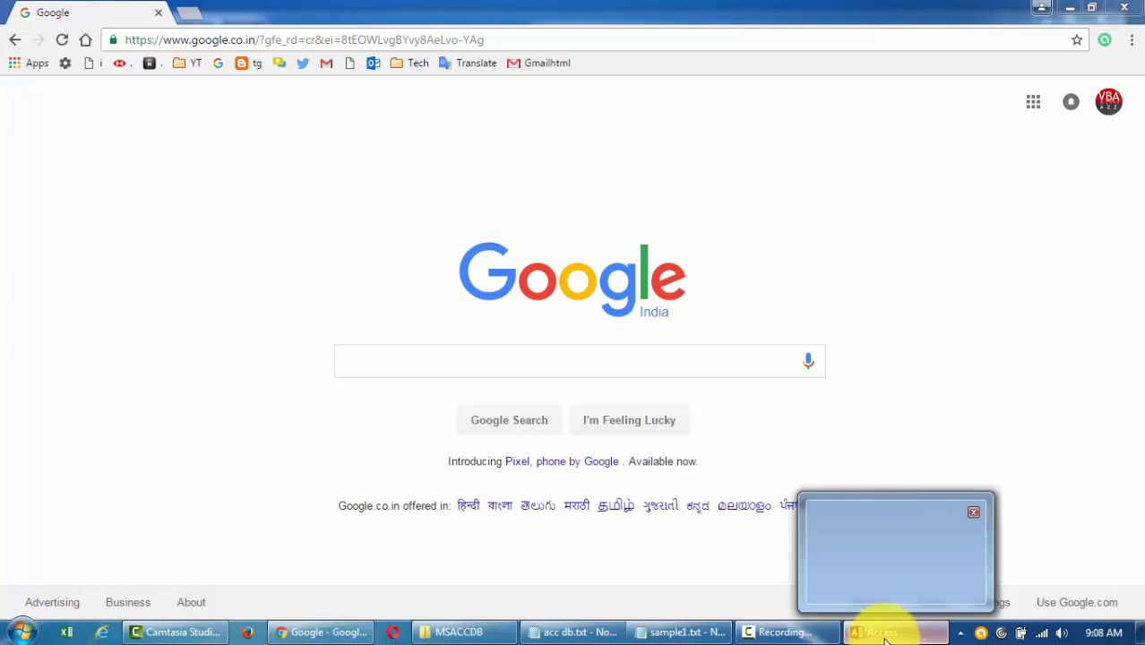
pyautogui.click(882, 633)
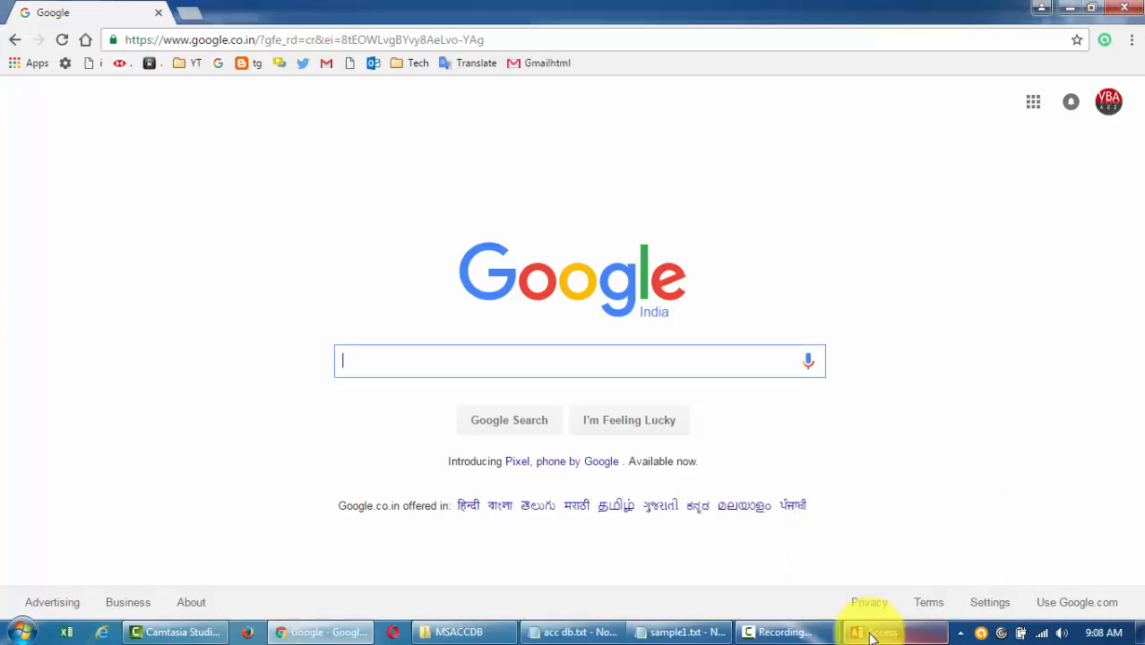
pyautogui.click(1070, 8)
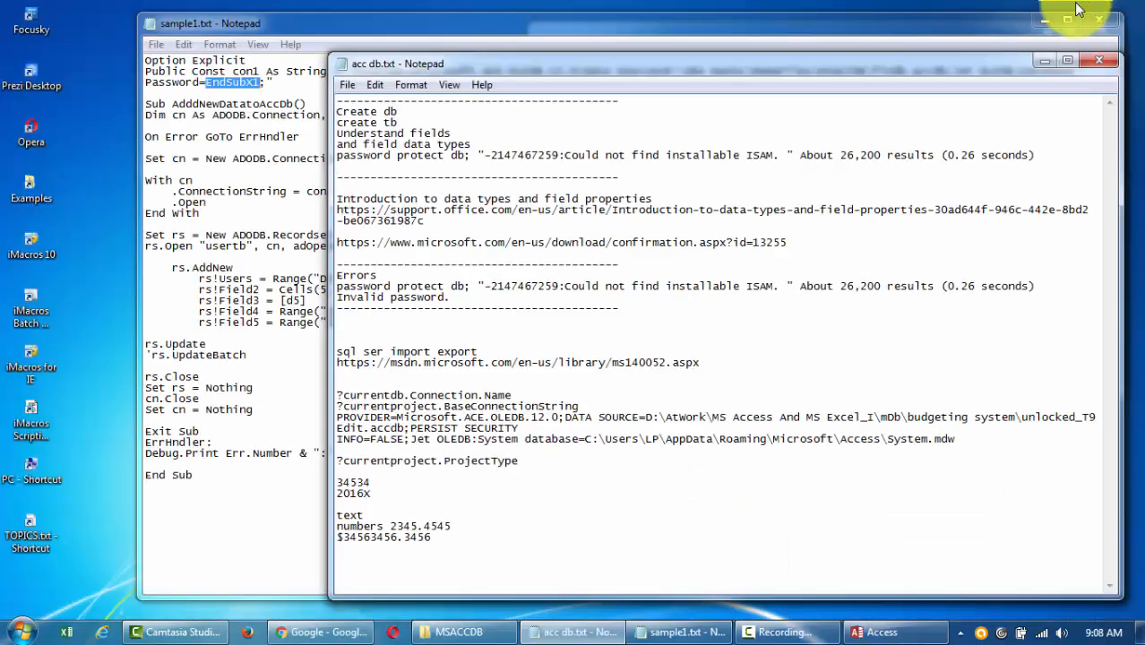
pyautogui.press('super+d')
pyautogui.rightClick(800, 179)
pyautogui.click(825, 226)
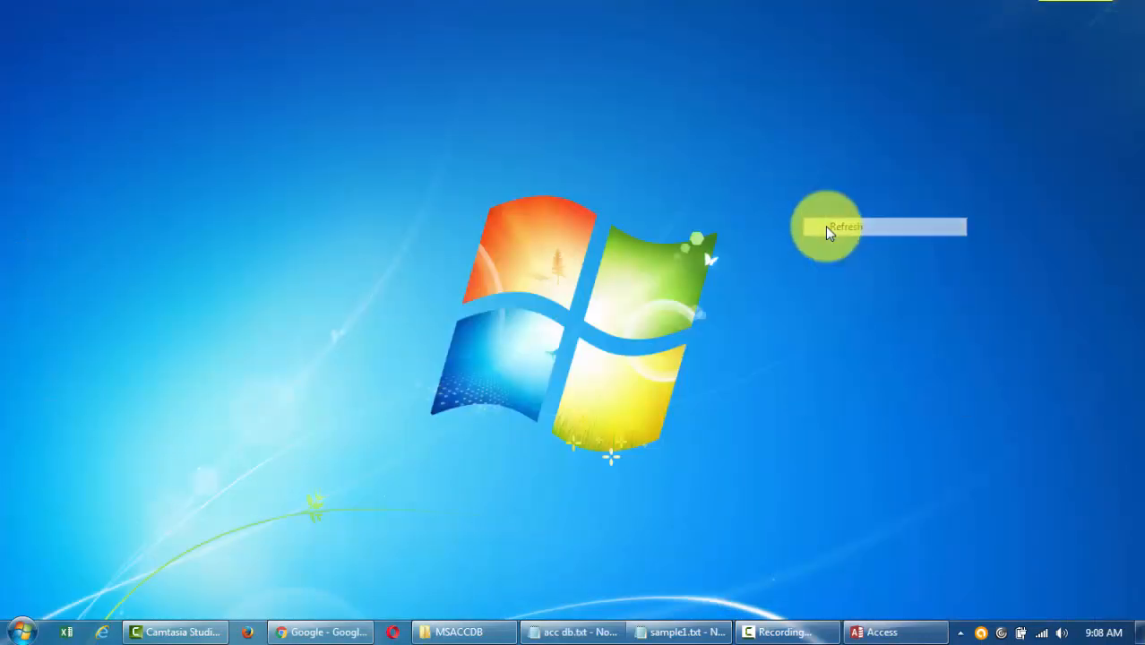
pyautogui.click(882, 633)
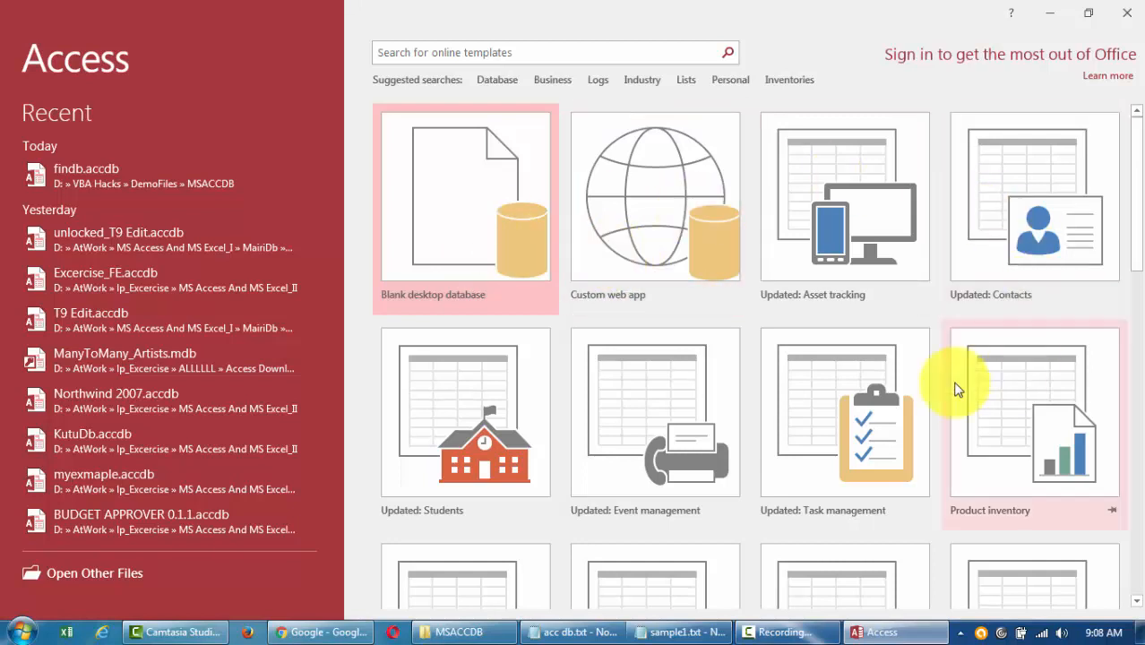
# Step: Look through the available templates and start a new blank desktop database
pyautogui.scroll(-3, 984, 465)
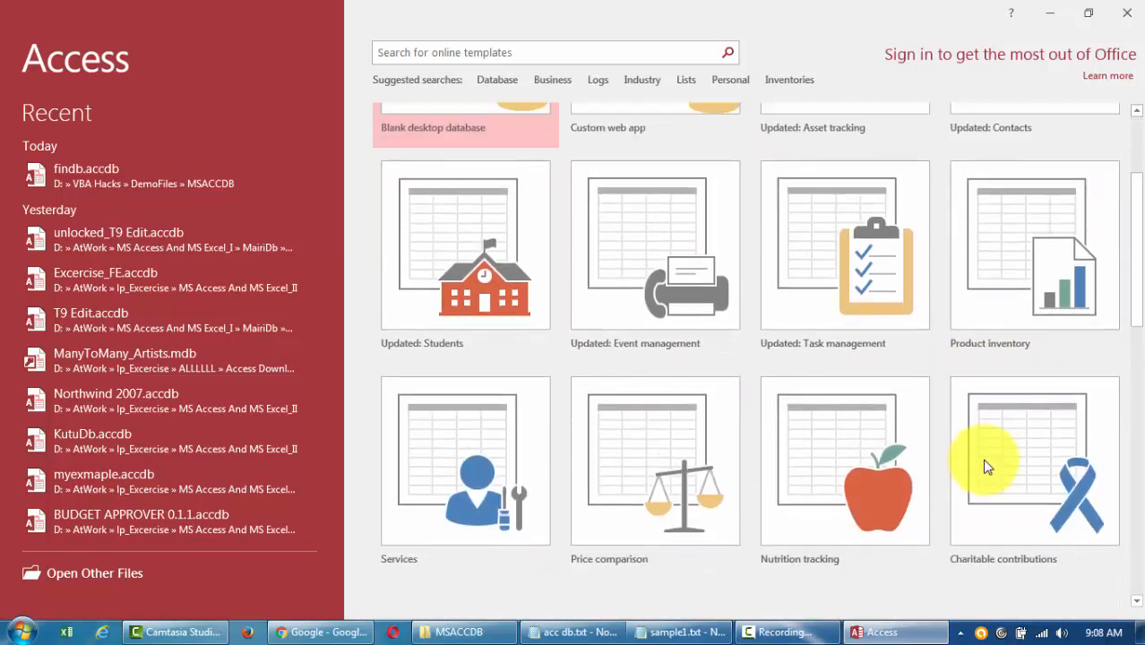
pyautogui.scroll(3, 509, 213)
pyautogui.click(483, 208)
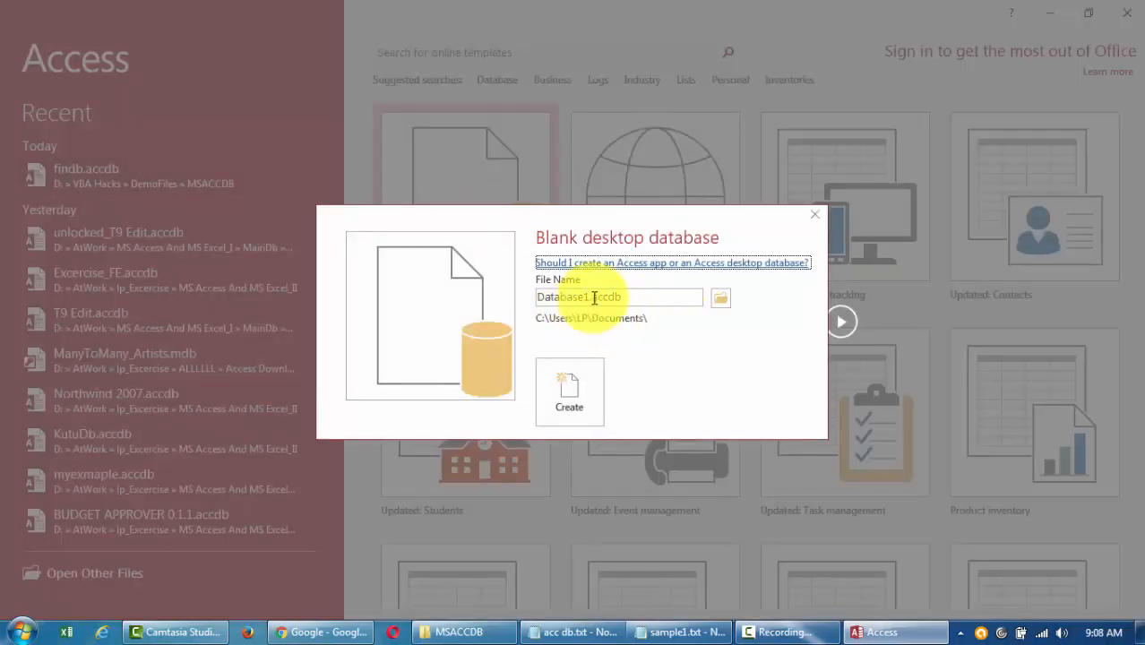
pyautogui.click(629, 298)
pyautogui.click(632, 300)
pyautogui.moveTo(593, 299); pyautogui.dragTo(628, 301)
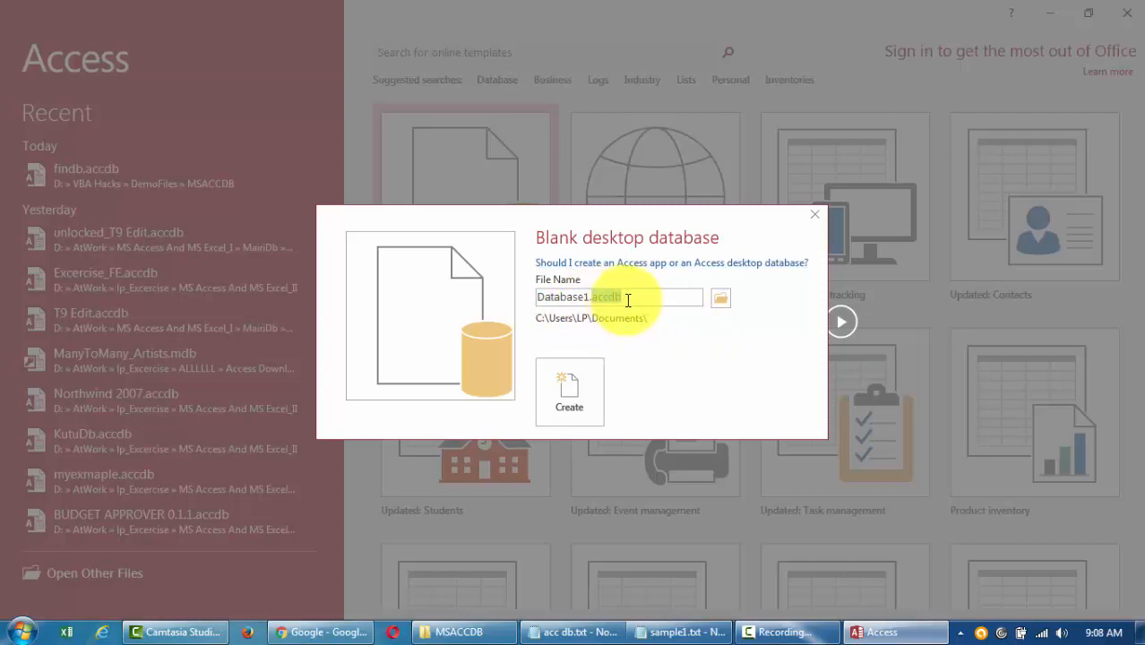
# Step: Choose the Microsoft Access 2007 - 2016 (*.accdb) file type and the DemoFiles\MSACCDB folder for the new database
pyautogui.click(722, 299)
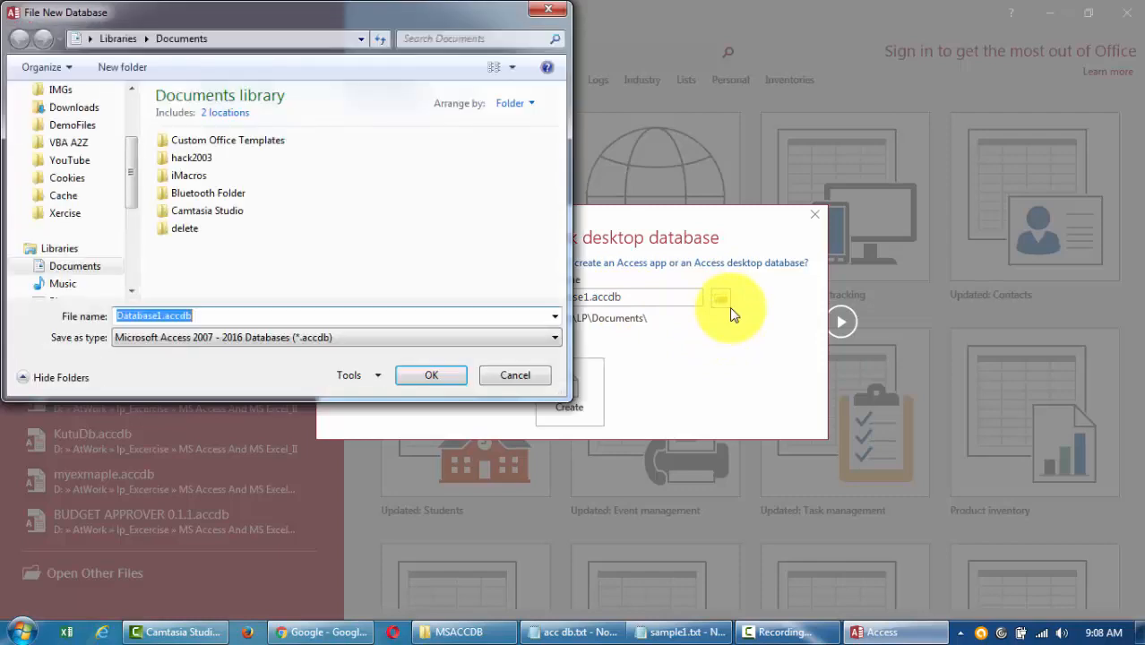
pyautogui.click(500, 337)
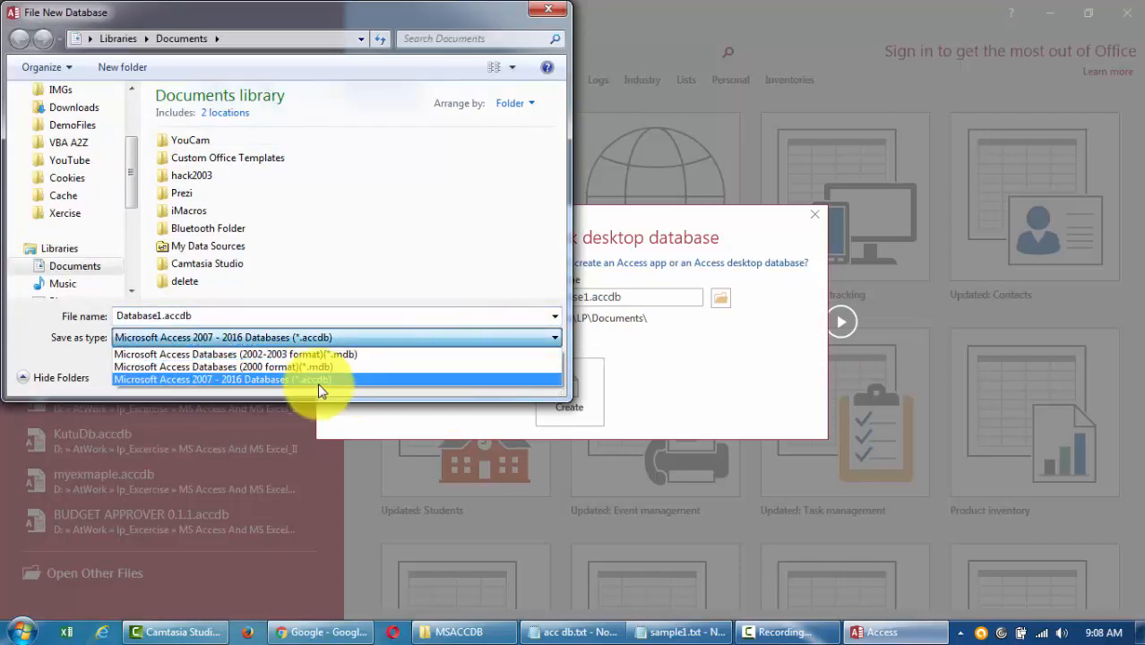
pyautogui.click(222, 382)
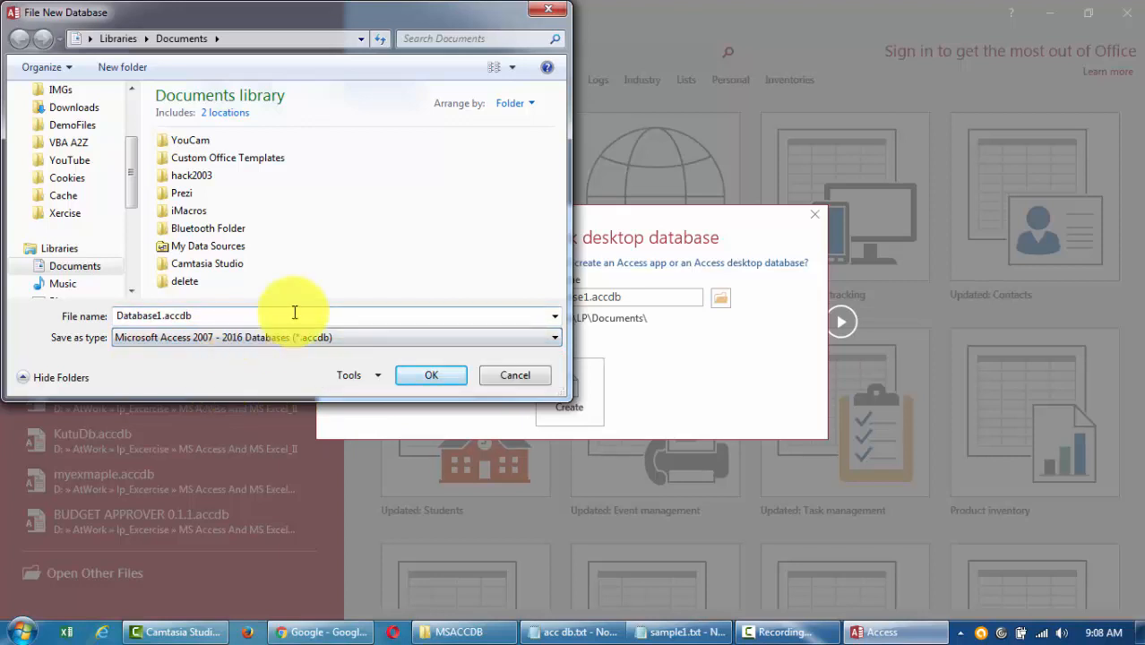
pyautogui.click(102, 130)
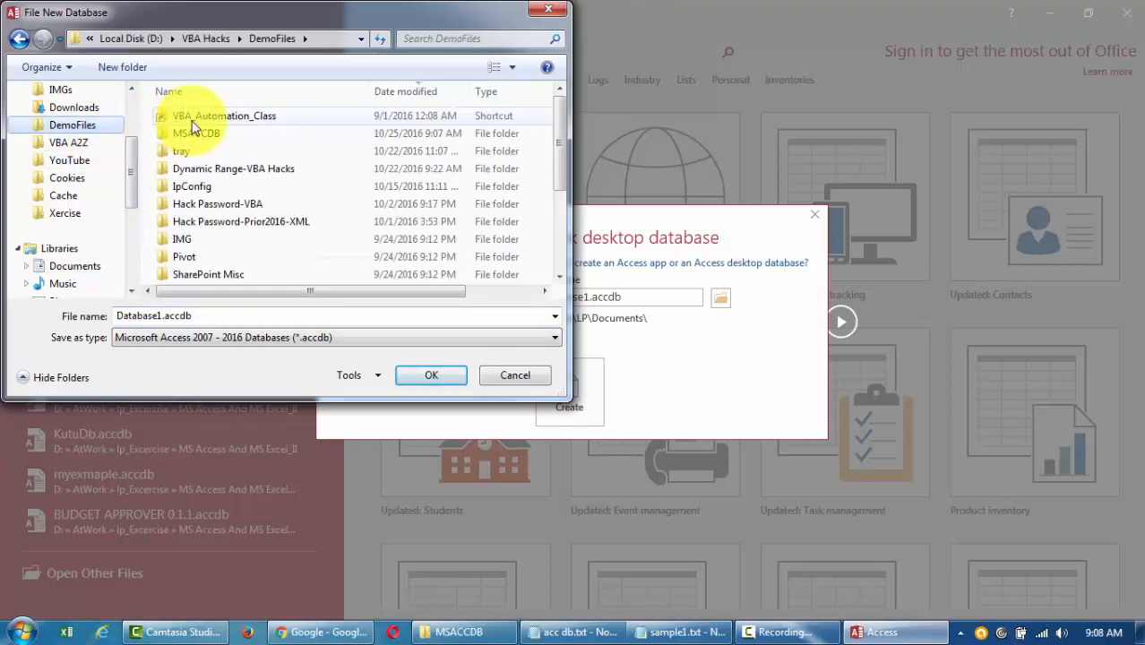
pyautogui.click(195, 137)
pyautogui.doubleClick(195, 136)
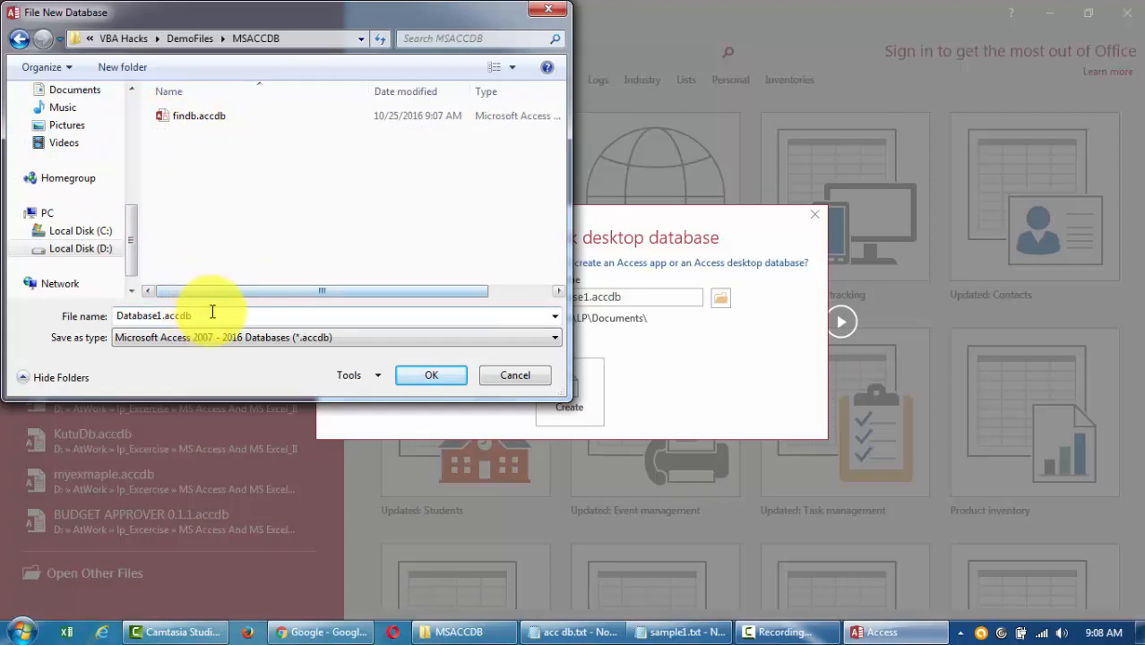
# Step: Create the database under the file name FinData2016 and close its empty default table
pyautogui.click(213, 312)
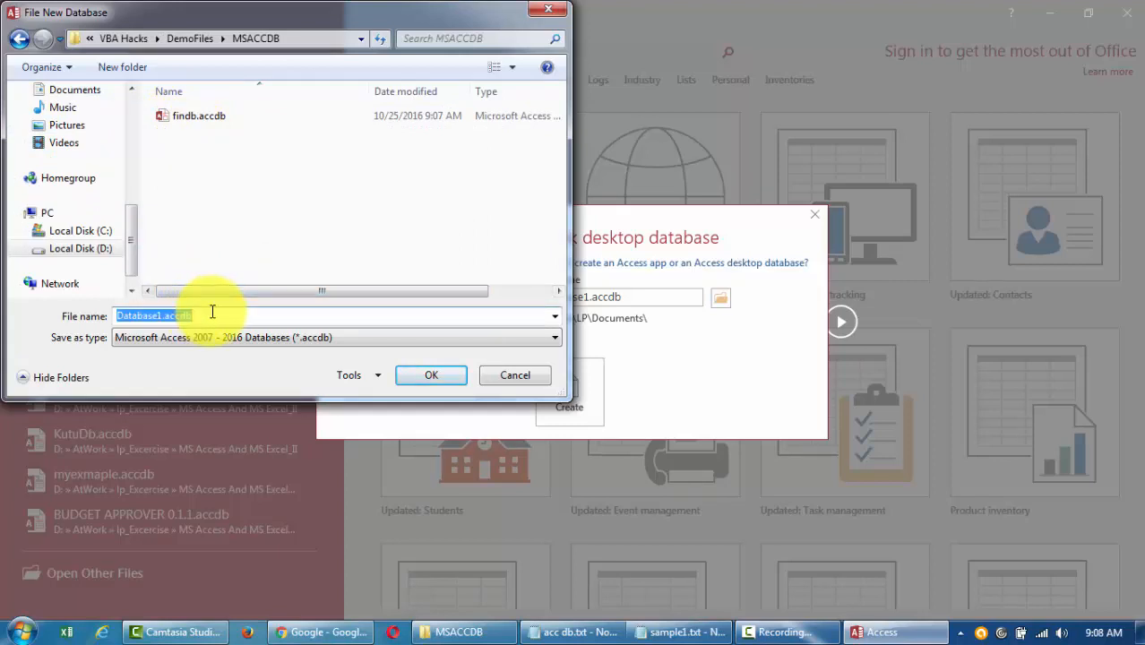
pyautogui.write('FinData')
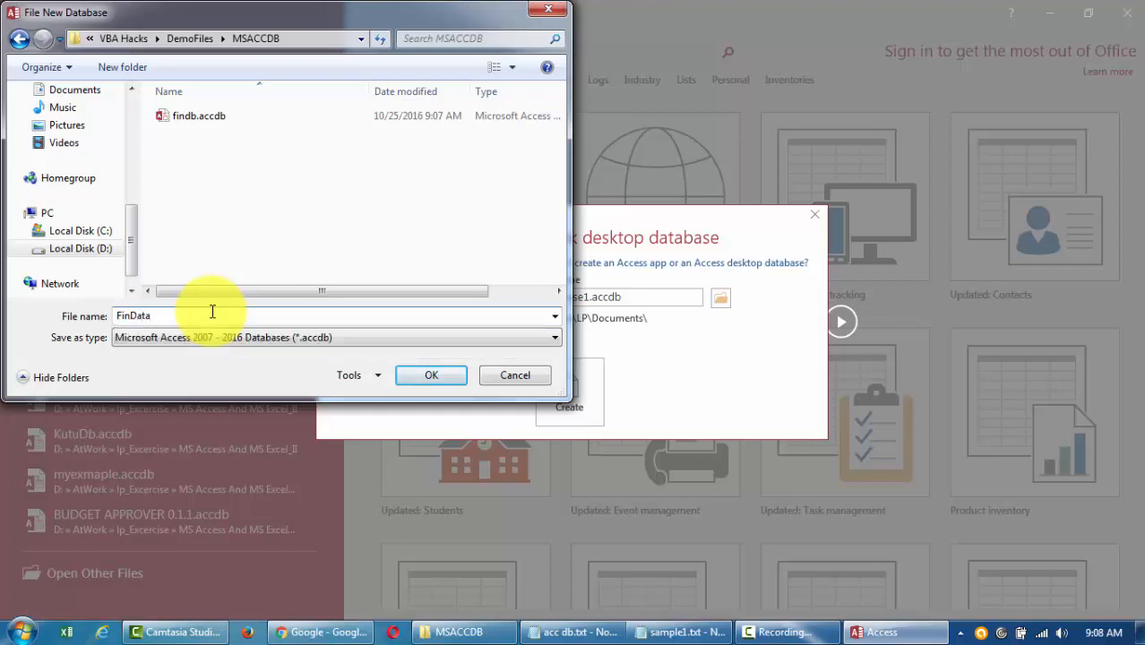
pyautogui.write('2016')
pyautogui.click(412, 377)
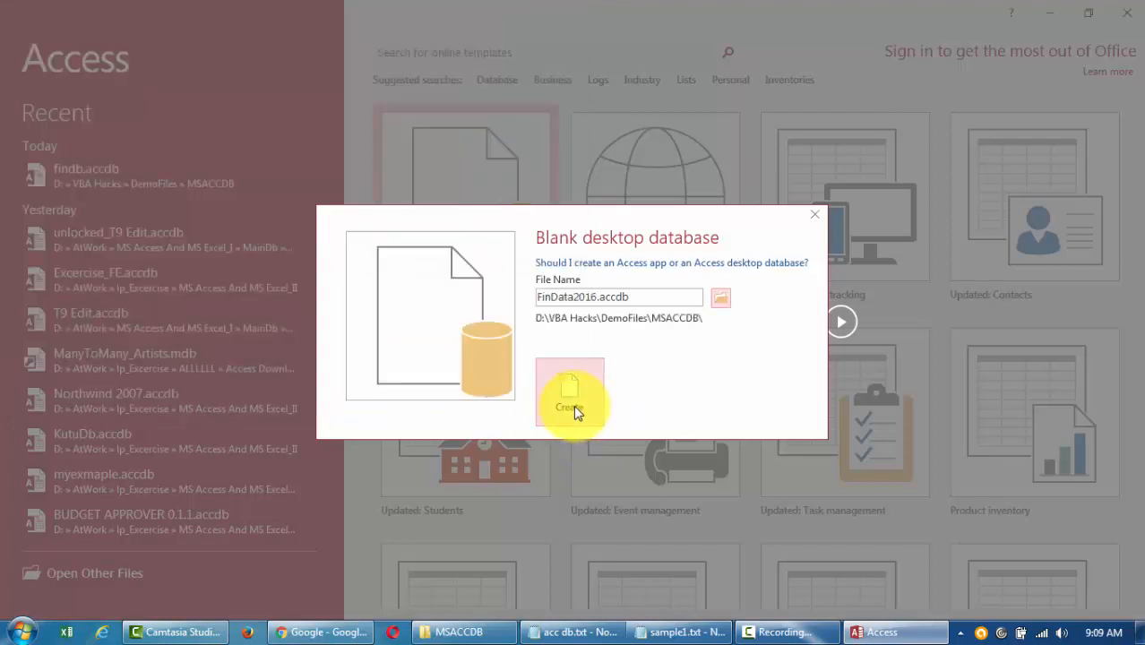
pyautogui.click(573, 405)
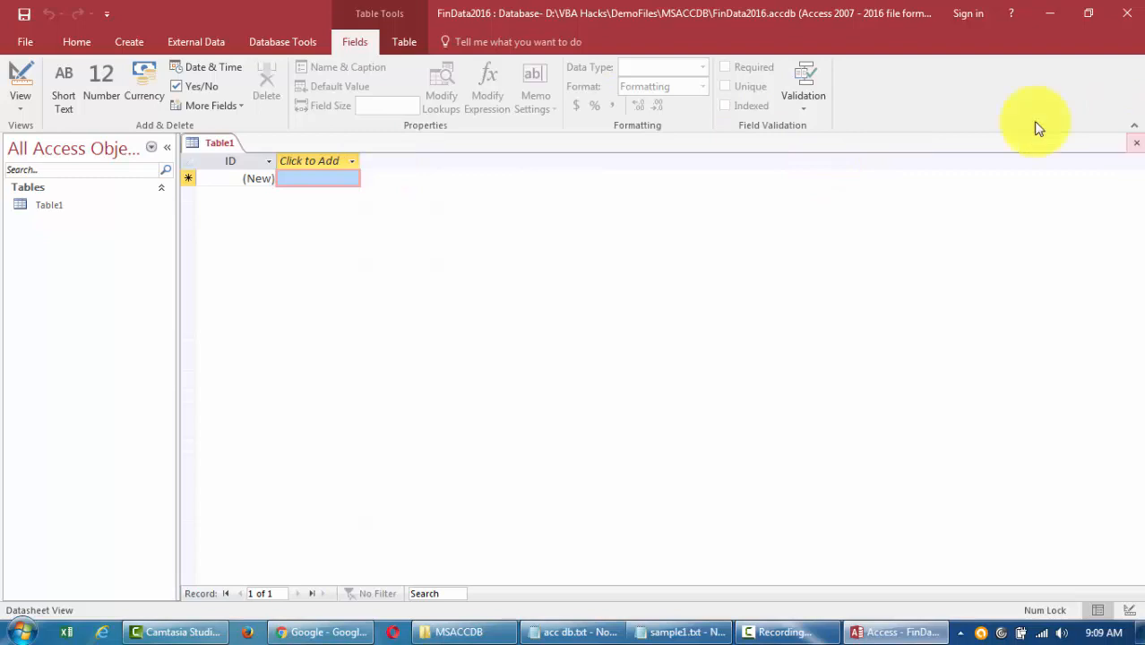
pyautogui.click(1134, 144)
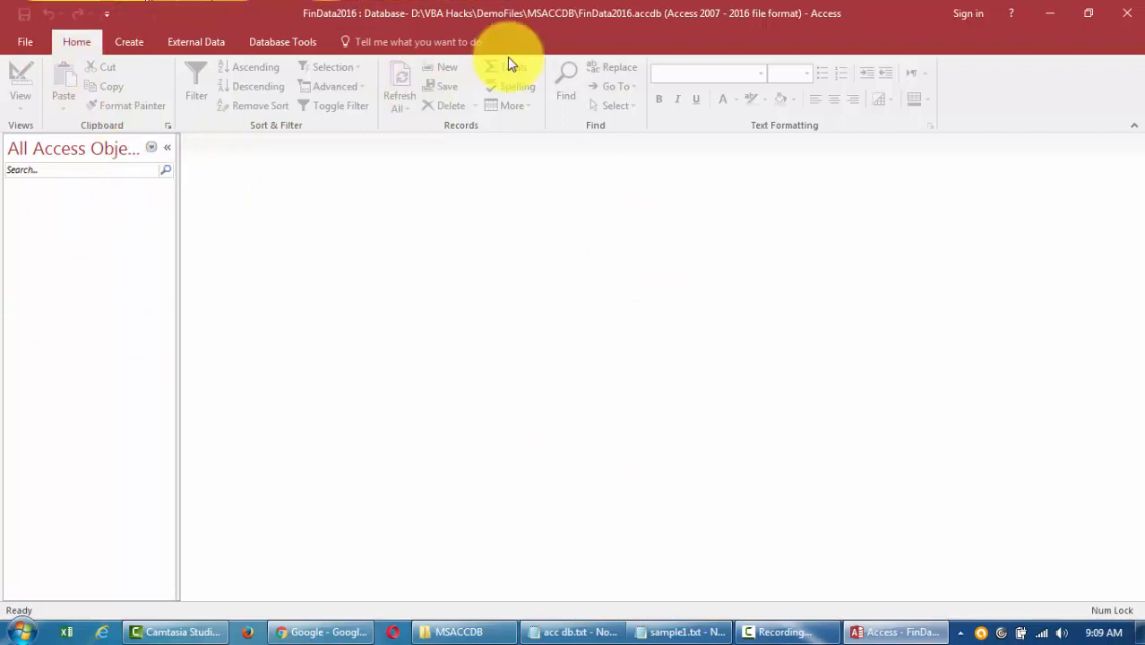
# Step: Open the Info page of the FinData2016 database, where the password encryption option is offered
pyautogui.click(35, 49)
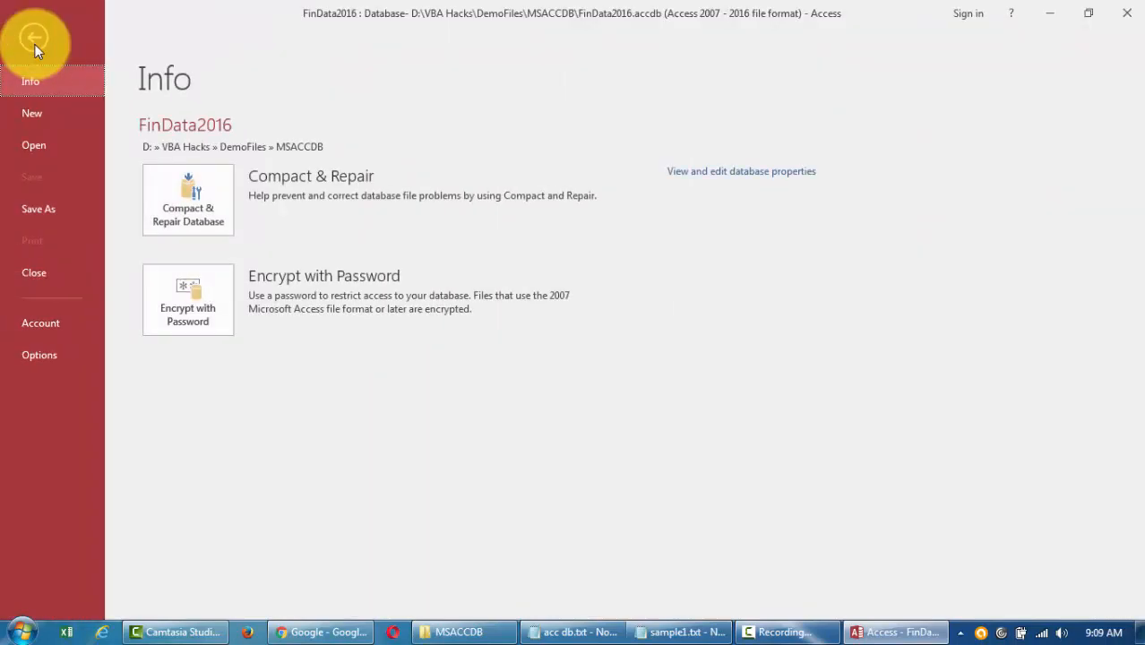
pyautogui.click(30, 36)
pyautogui.click(32, 45)
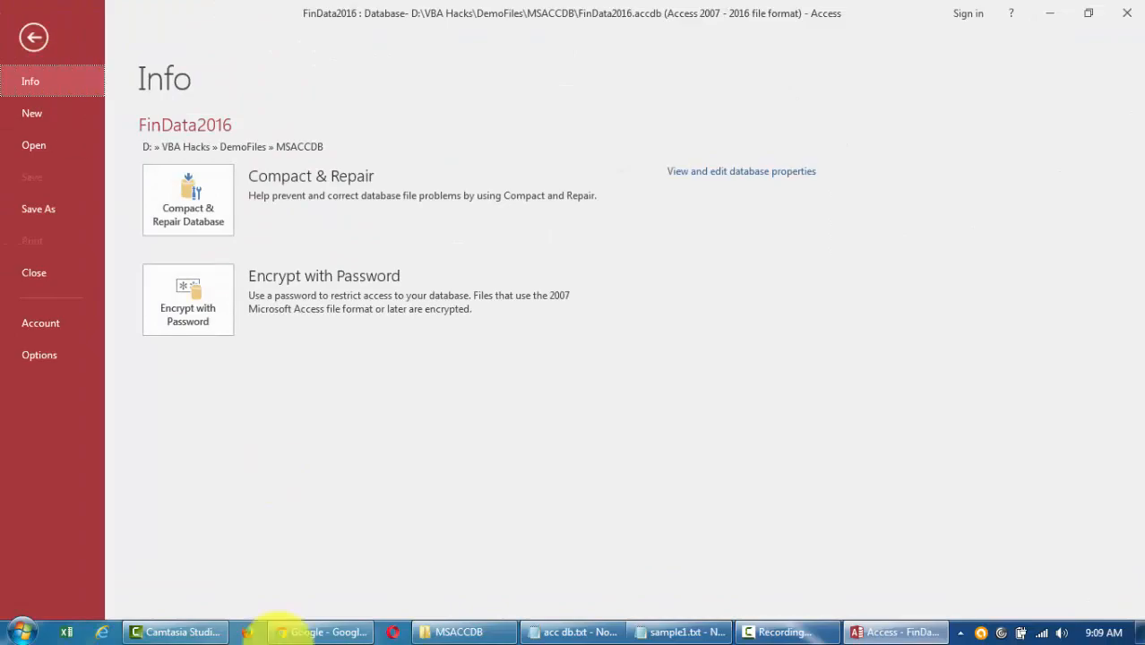
# Step: Switch to Chrome, open vbaa2z.blogspot.com, and examine the troubleshooting post about the "Not a Valid Password" runtime error 3031
pyautogui.click(288, 632)
pyautogui.click(294, 36)
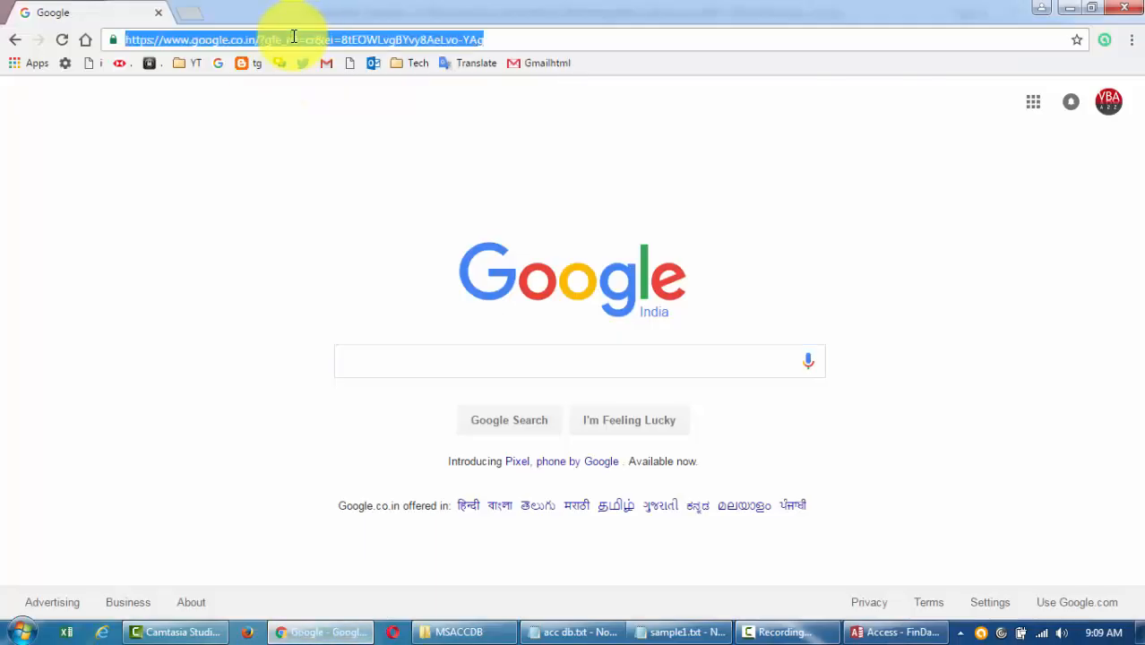
pyautogui.write('vbaa2z.blogspot.com')
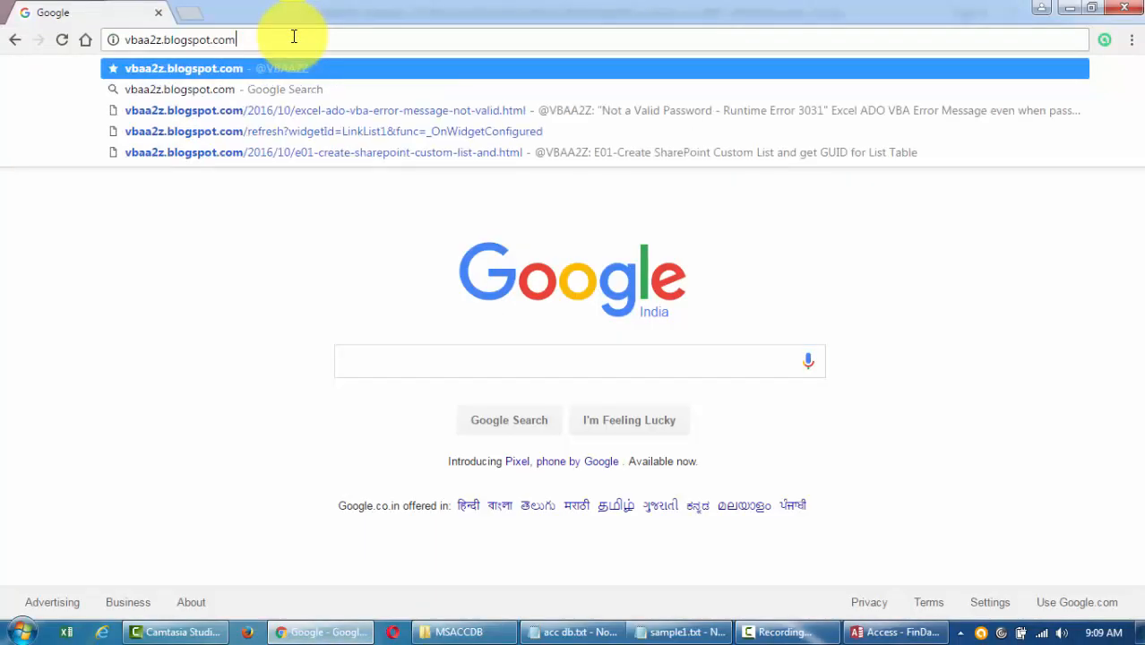
pyautogui.press('Return')
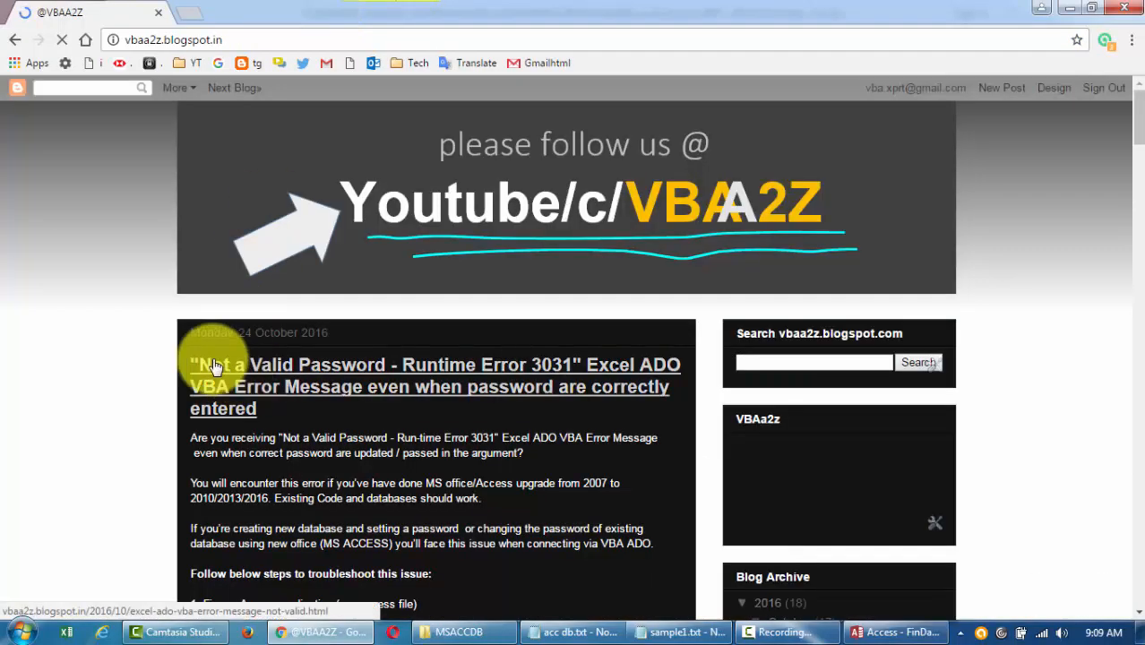
pyautogui.scroll(-4, 519, 507)
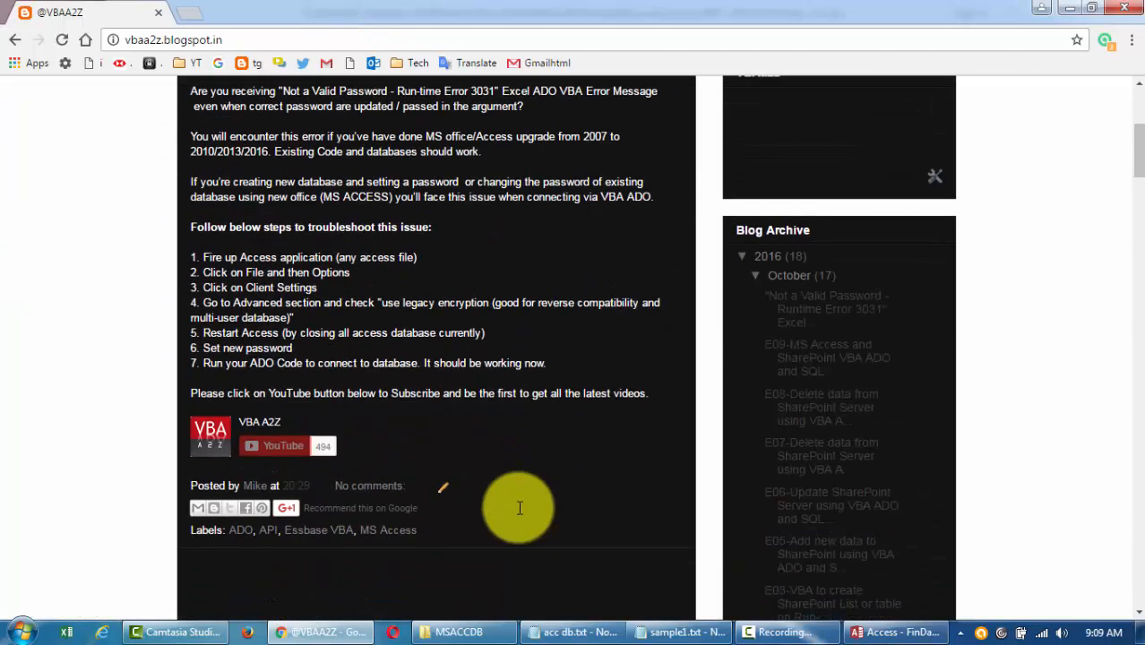
pyautogui.scroll(4, 520, 507)
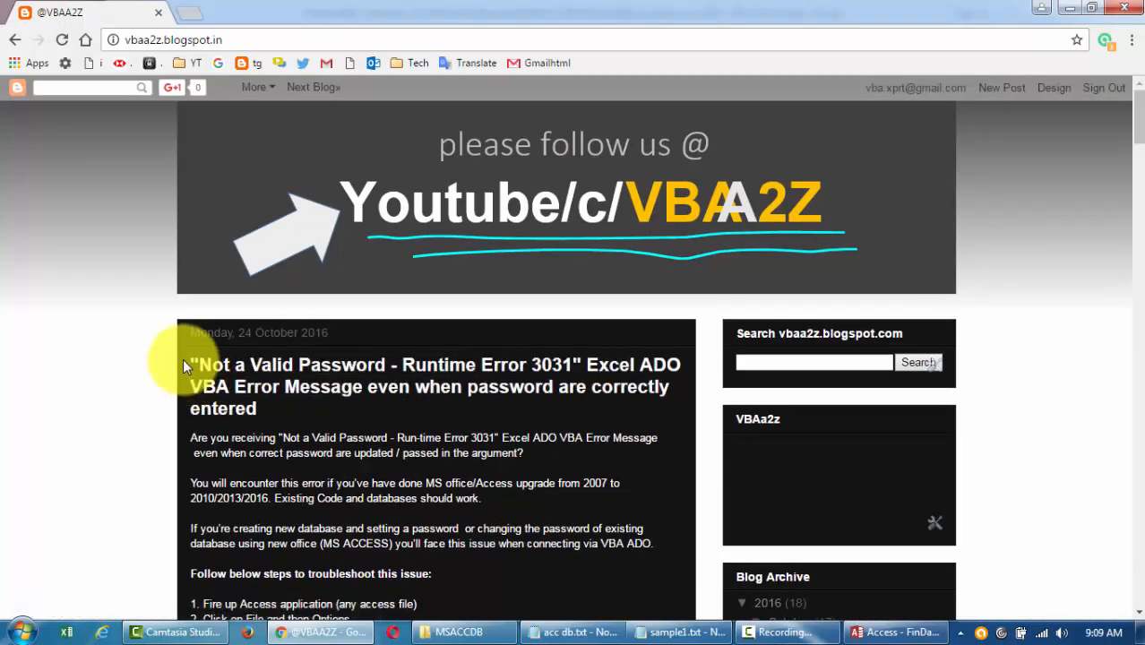
# Step: Switch back to the FinData2016 database in Access and open the Access Options
pyautogui.moveTo(183, 359); pyautogui.dragTo(265, 420)
pyautogui.click(272, 416)
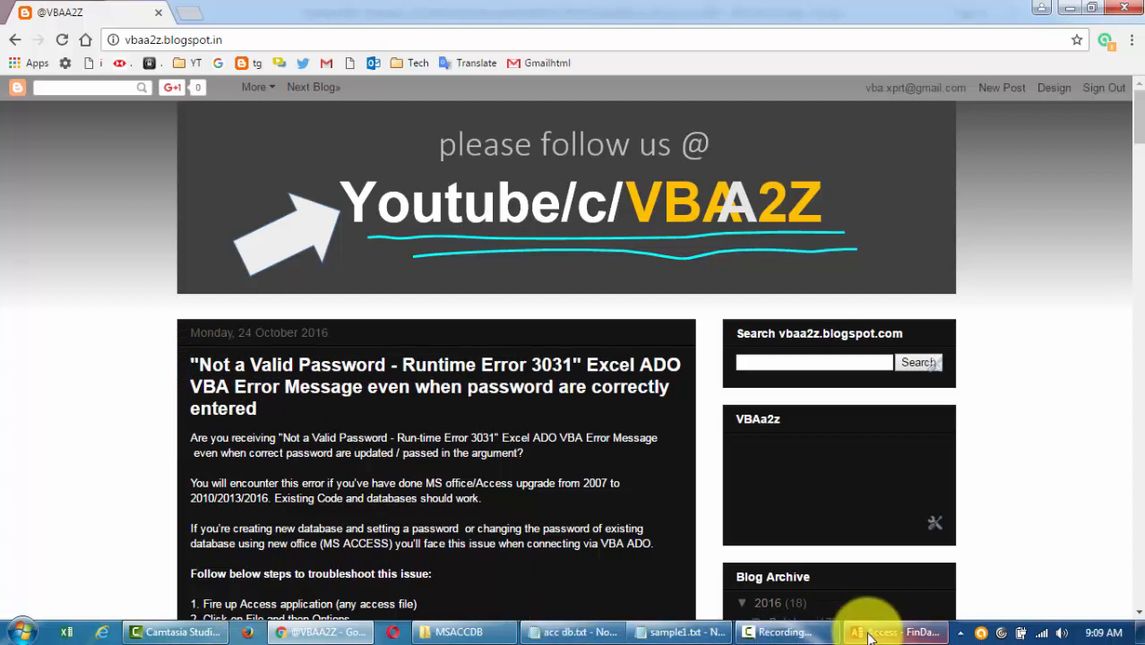
pyautogui.moveTo(870, 635)
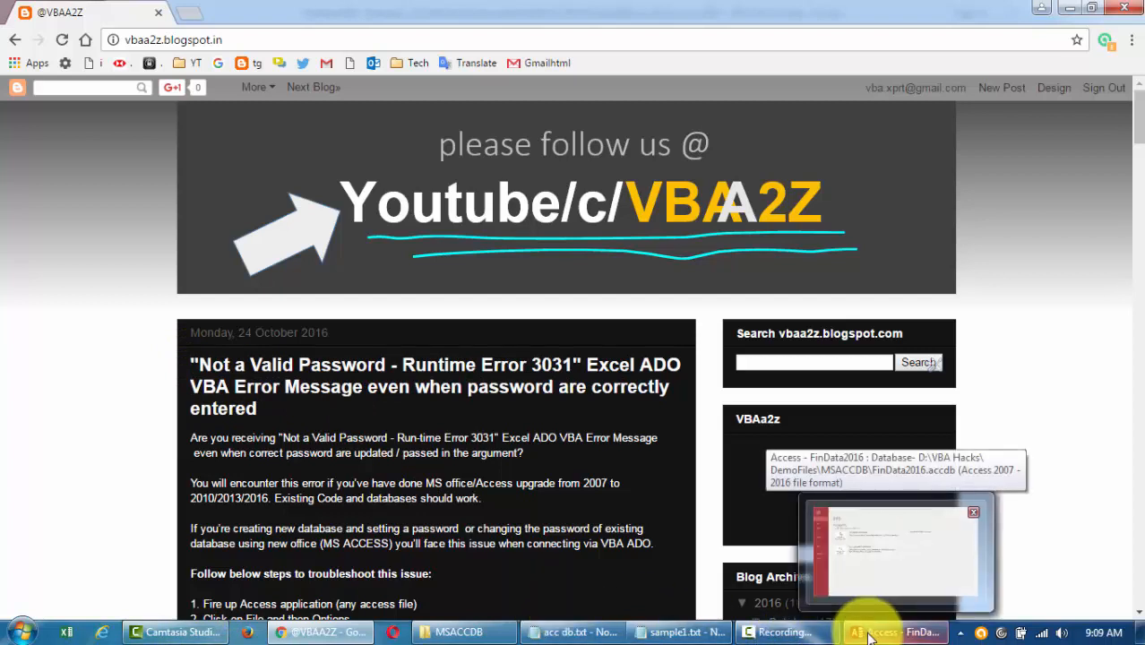
pyautogui.click(869, 635)
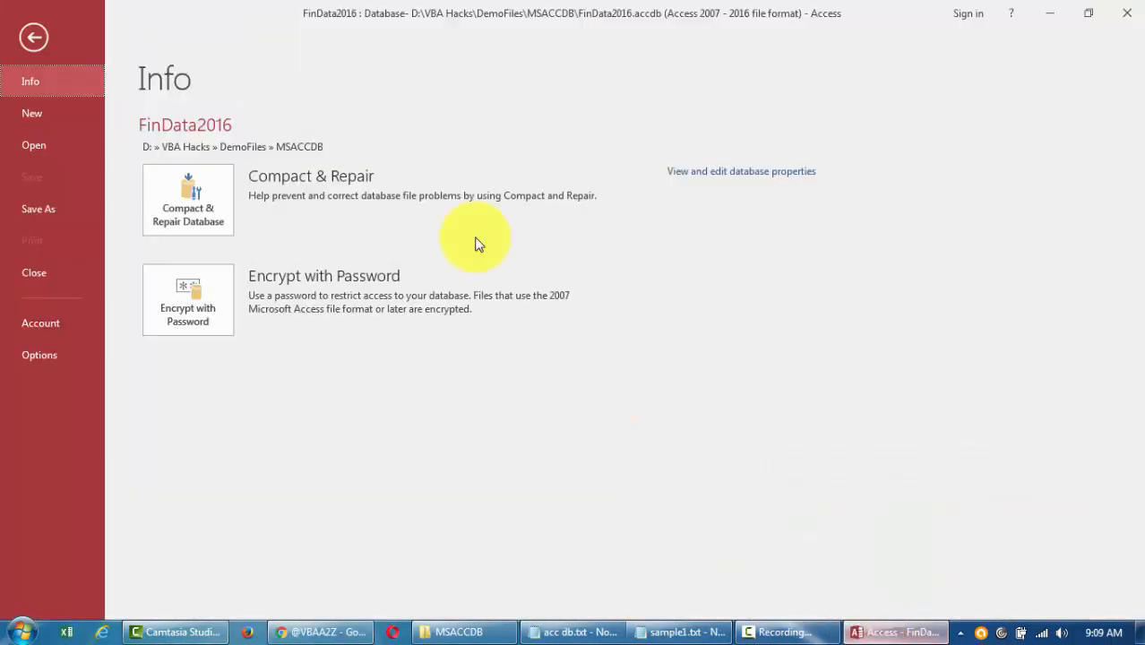
pyautogui.click(31, 36)
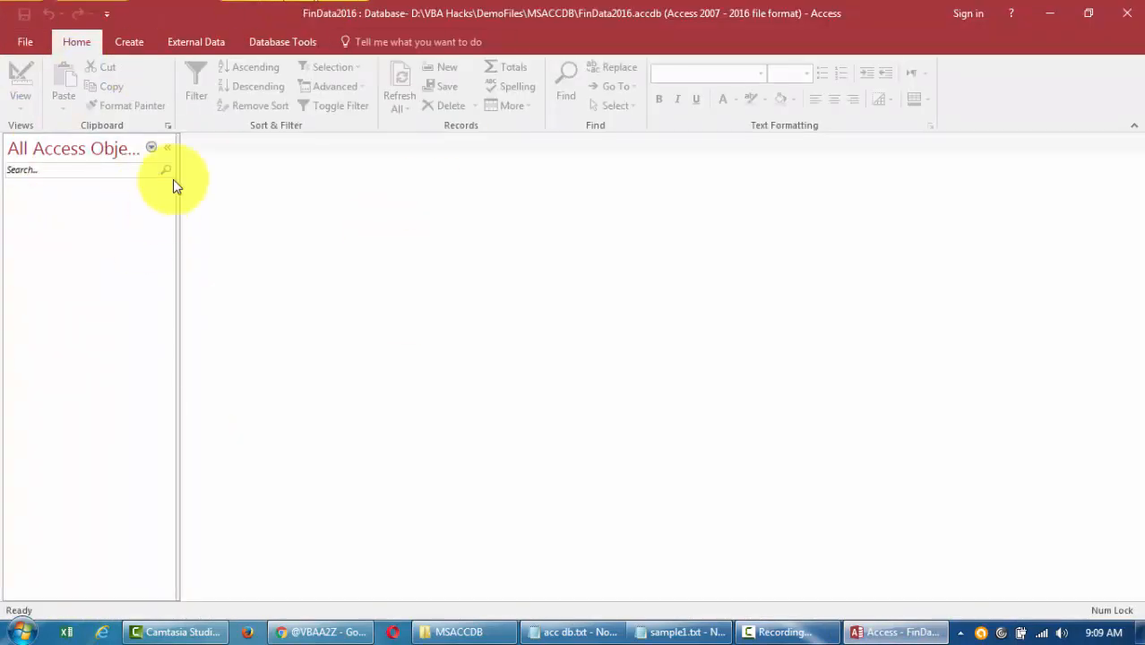
pyautogui.click(25, 45)
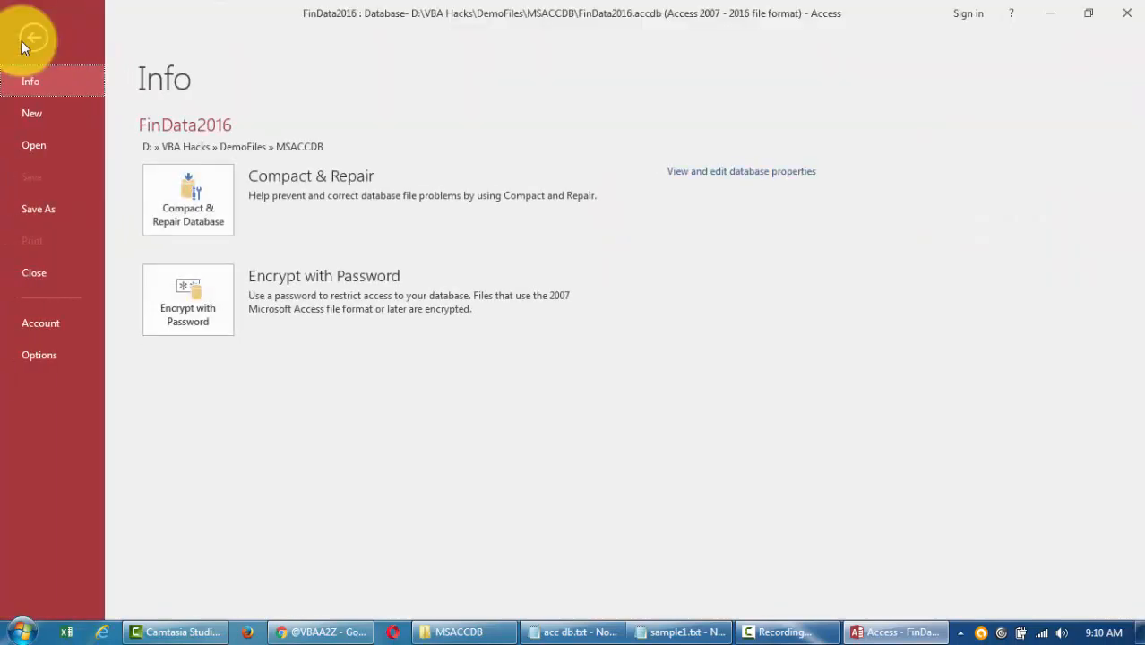
pyautogui.click(66, 356)
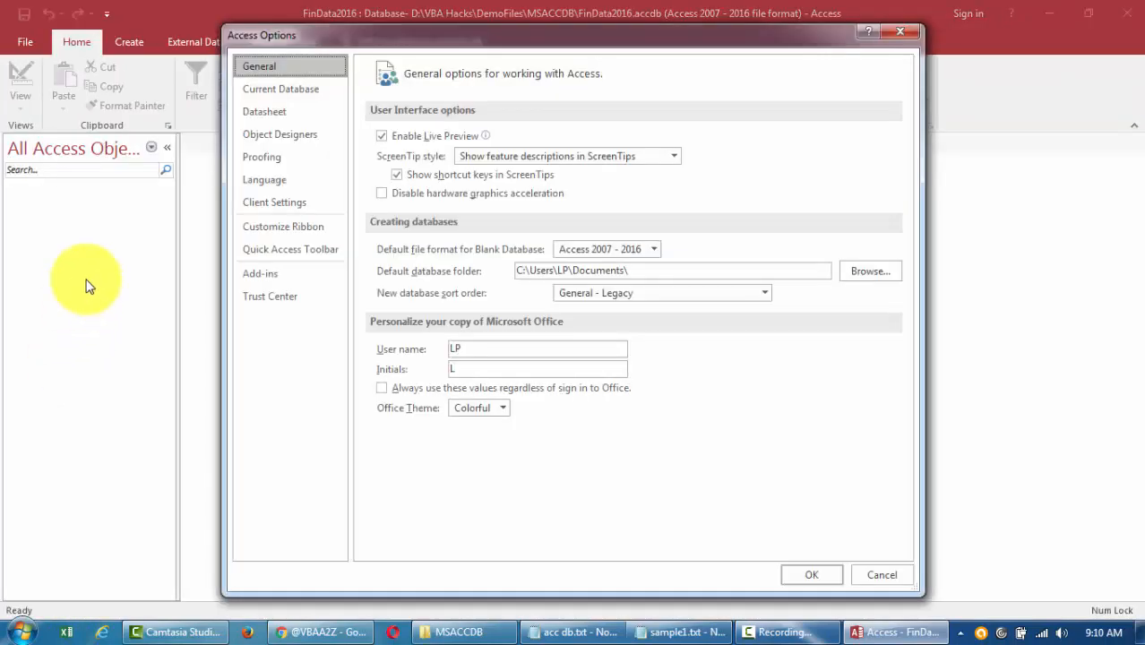
# Step: In the Client Settings, set the Encryption Method to "Use legacy encryption" and apply the options
pyautogui.click(295, 210)
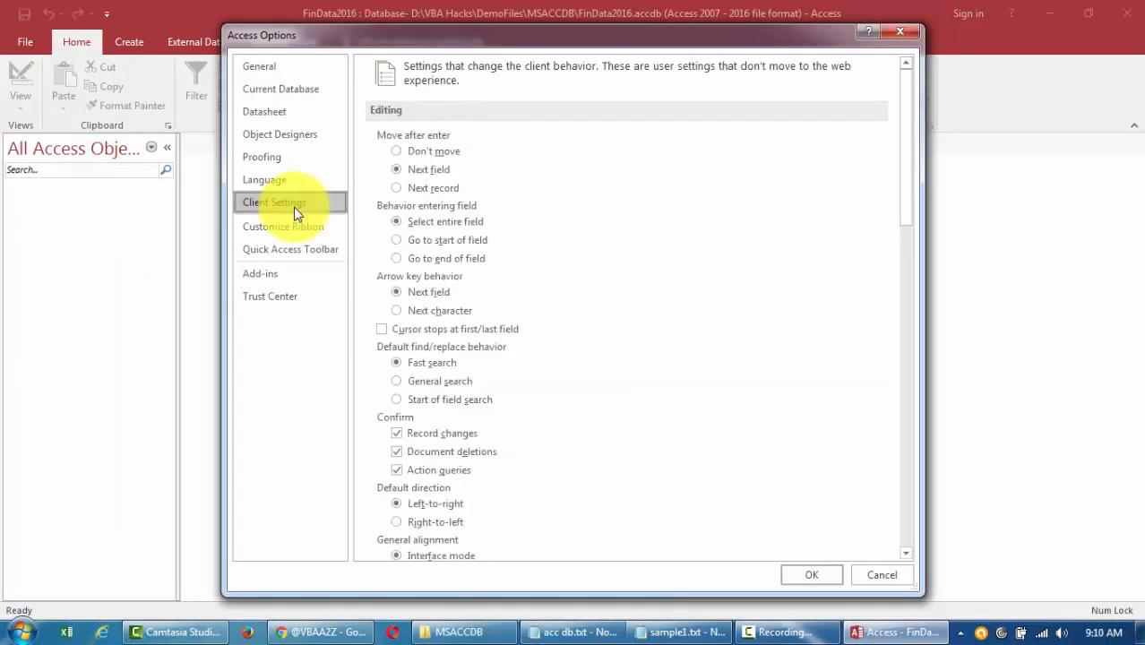
pyautogui.scroll(-9, 727, 261)
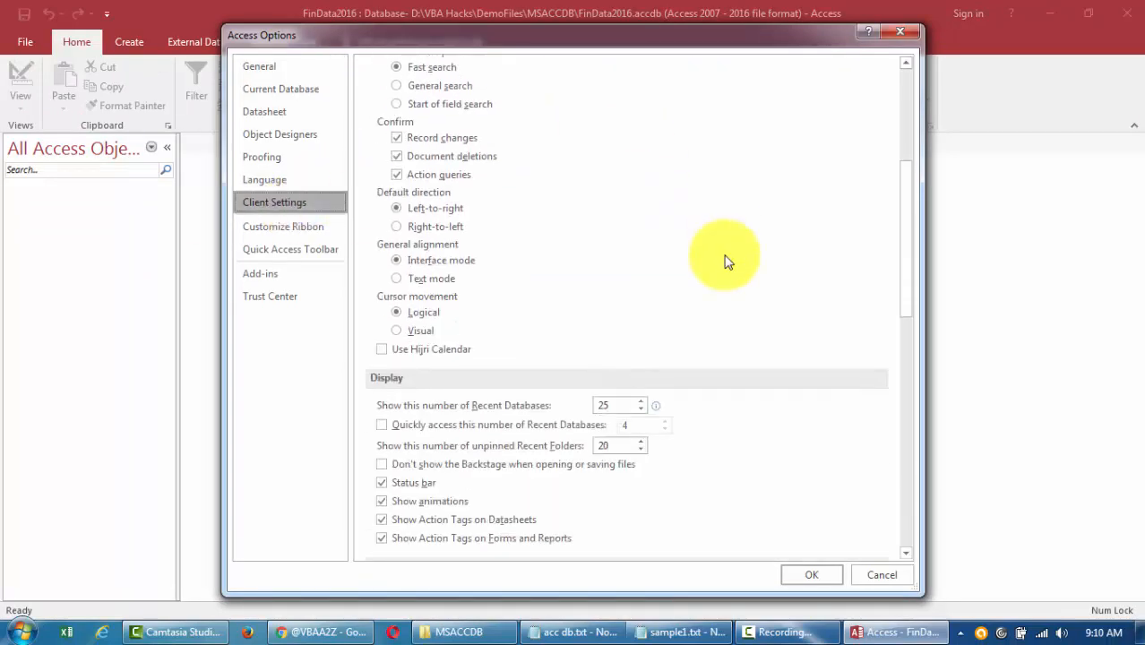
pyautogui.scroll(-6, 727, 261)
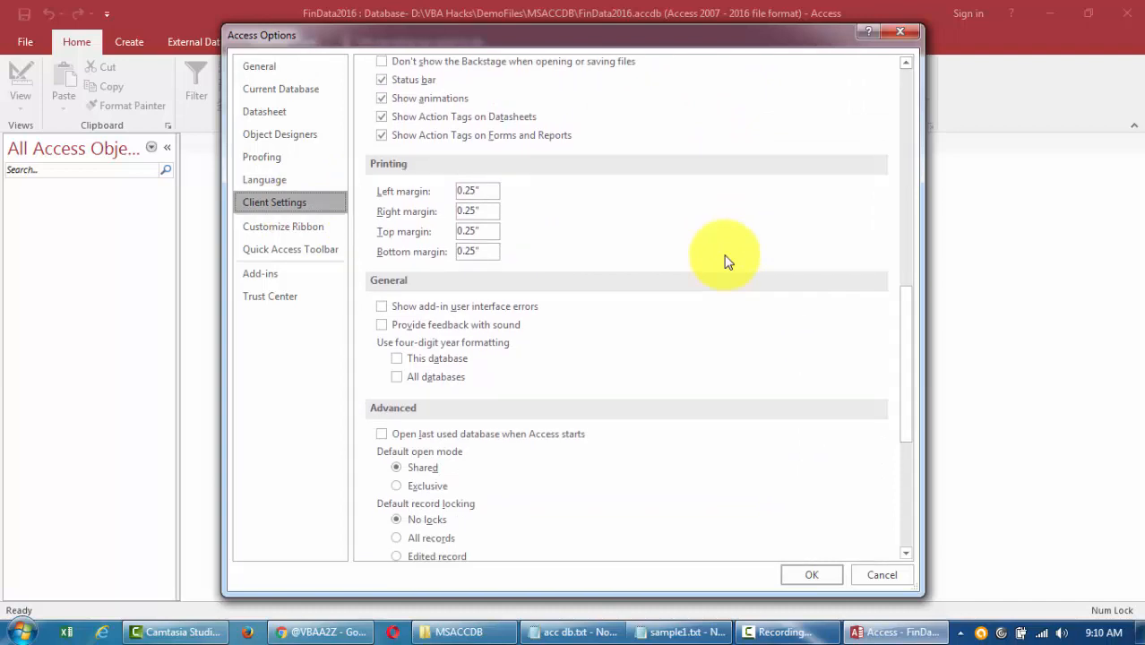
pyautogui.scroll(-5, 703, 349)
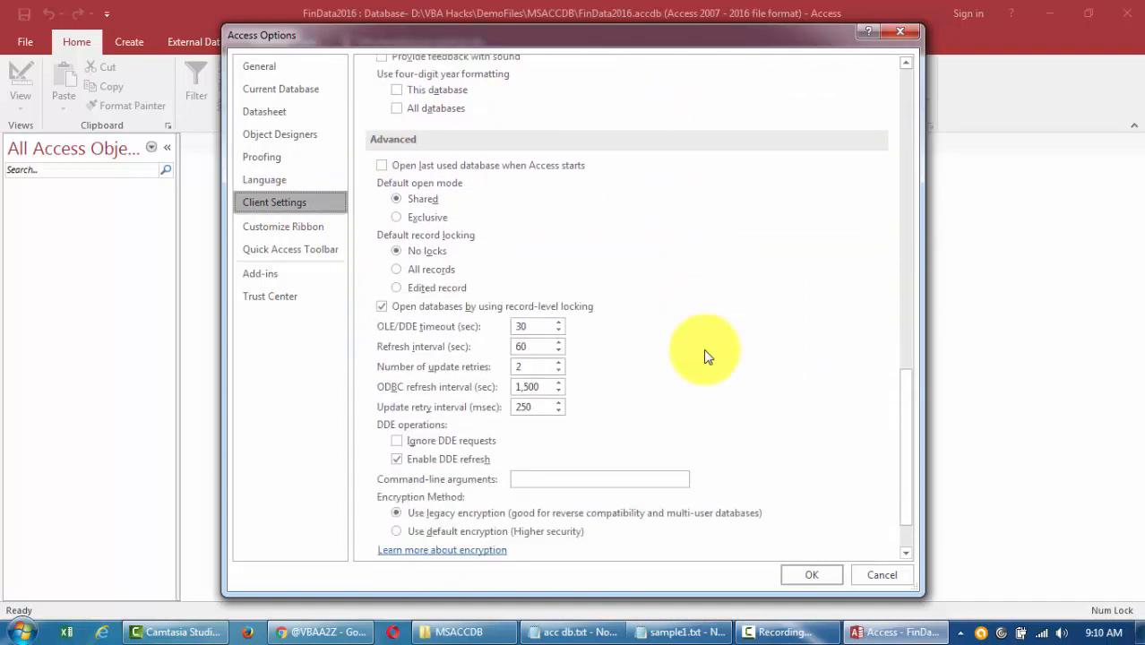
pyautogui.click(453, 446)
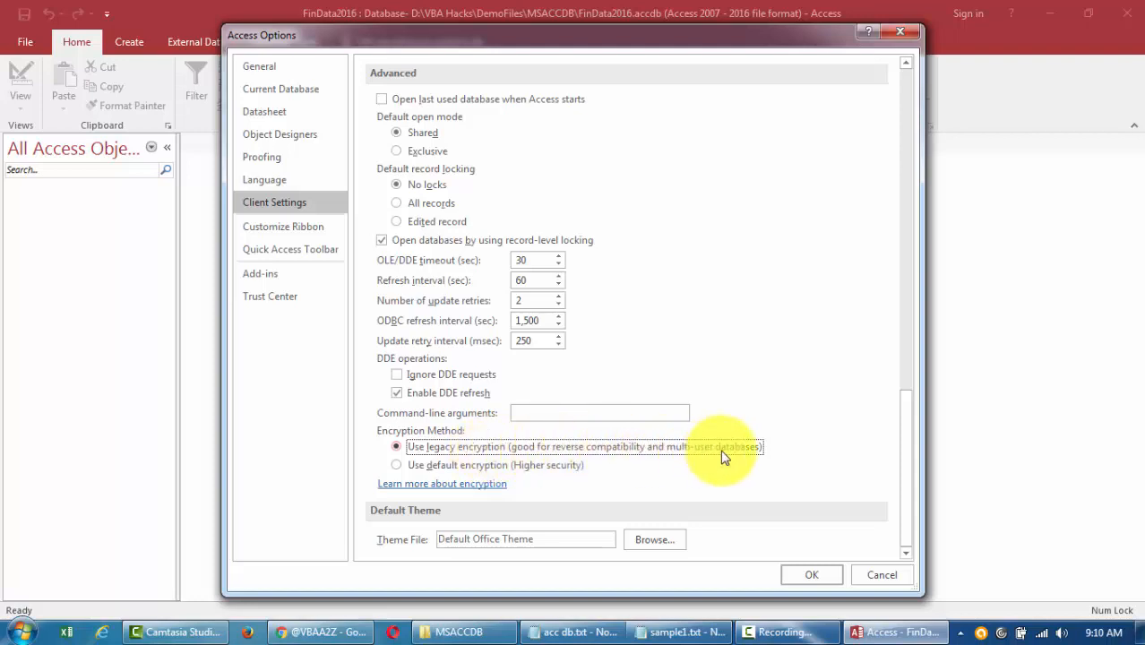
pyautogui.click(399, 466)
pyautogui.click(395, 447)
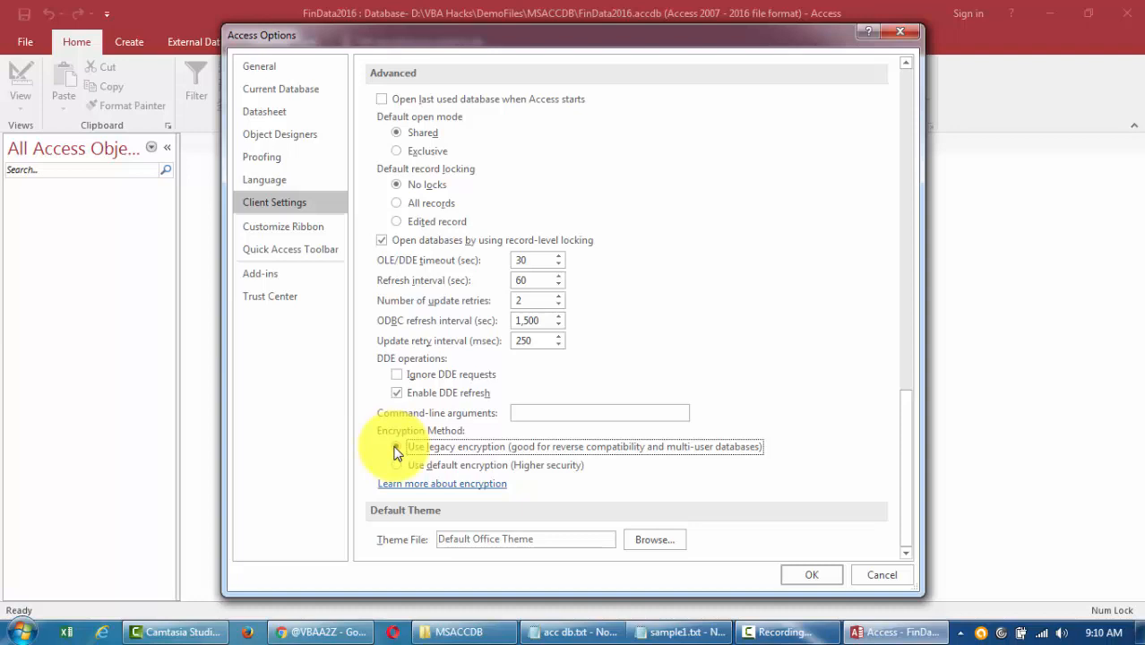
pyautogui.click(812, 574)
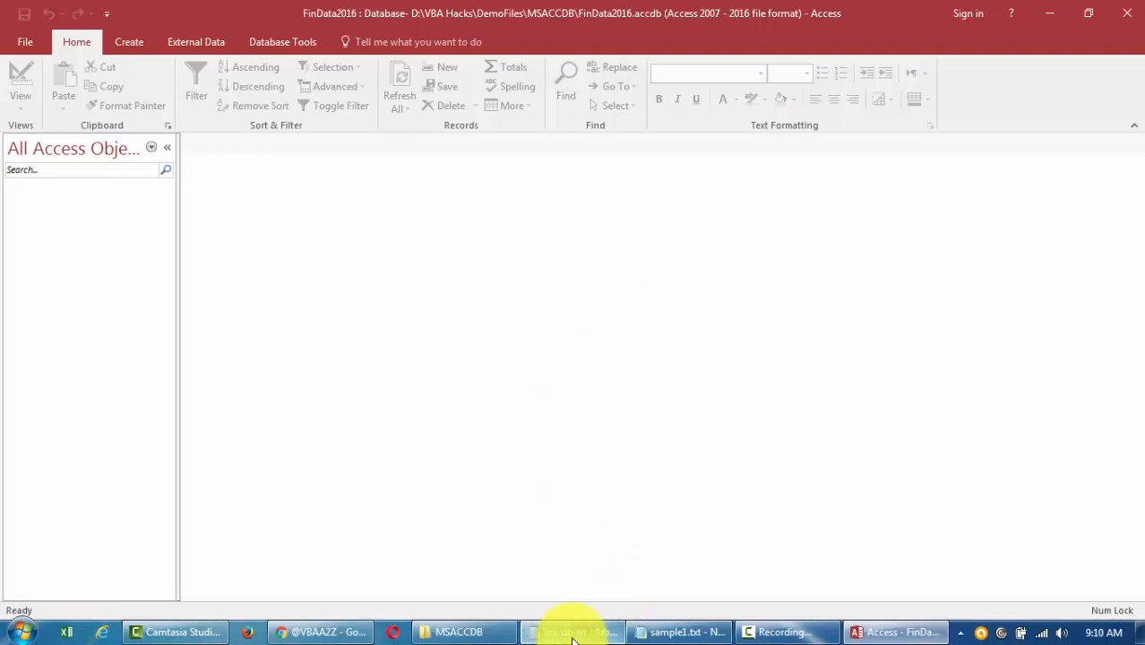
# Step: Switch to Chrome, review the troubleshooting steps in the runtime error 3031 post, and return to Access
pyautogui.moveTo(572, 639)
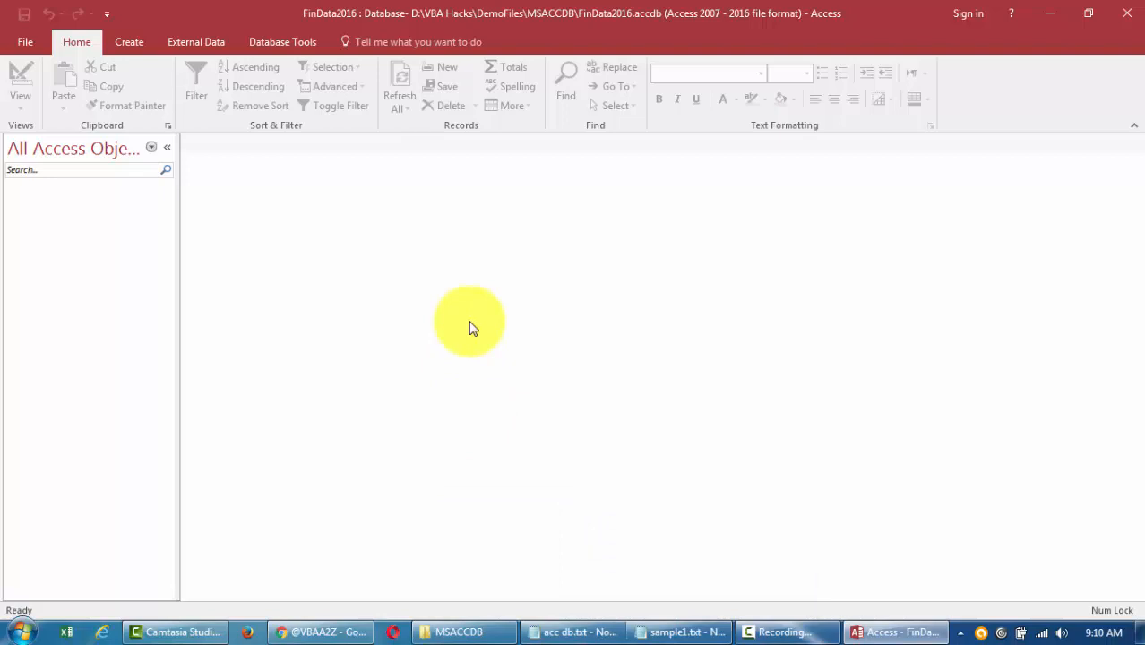
pyautogui.click(333, 629)
pyautogui.scroll(-4, 660, 471)
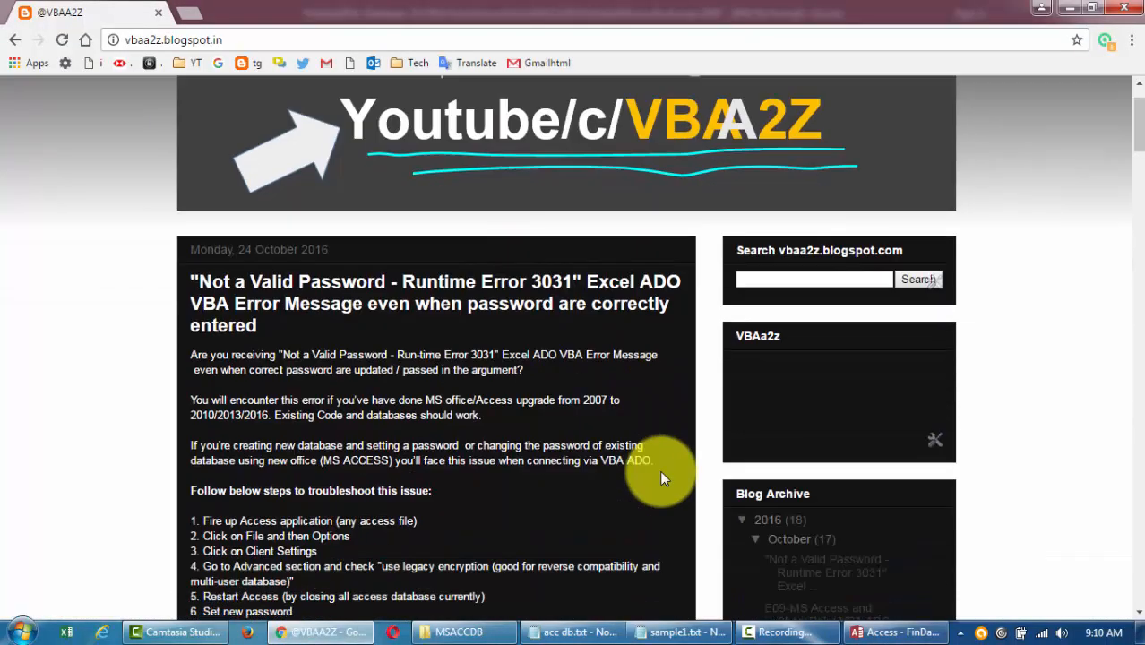
pyautogui.scroll(4, 659, 470)
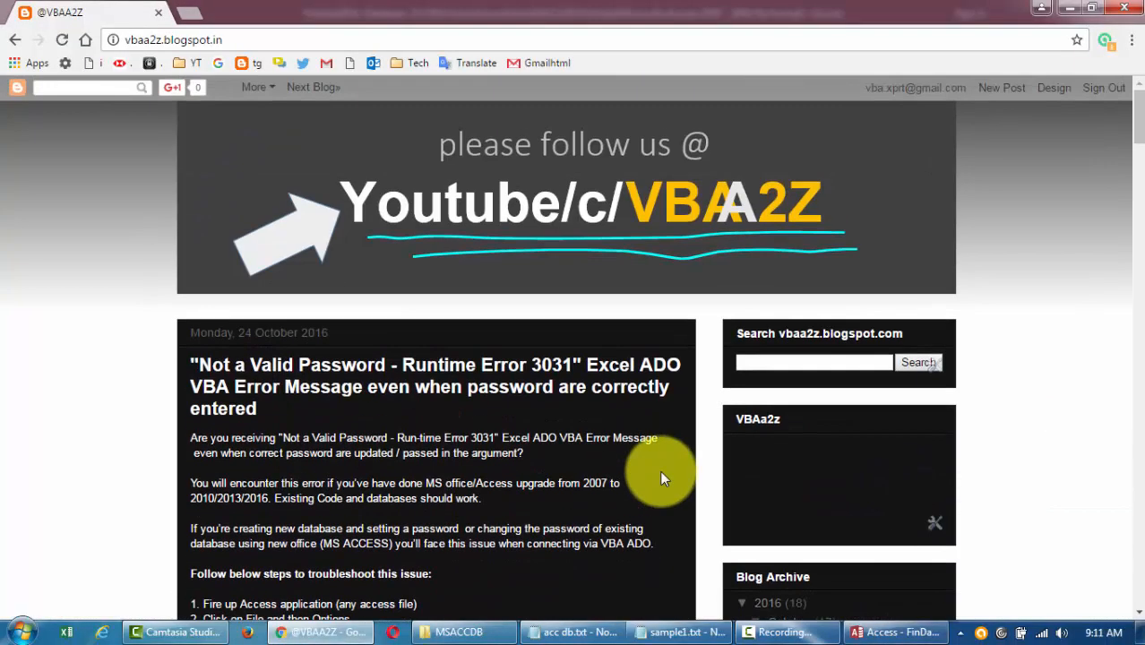
pyautogui.click(1078, 8)
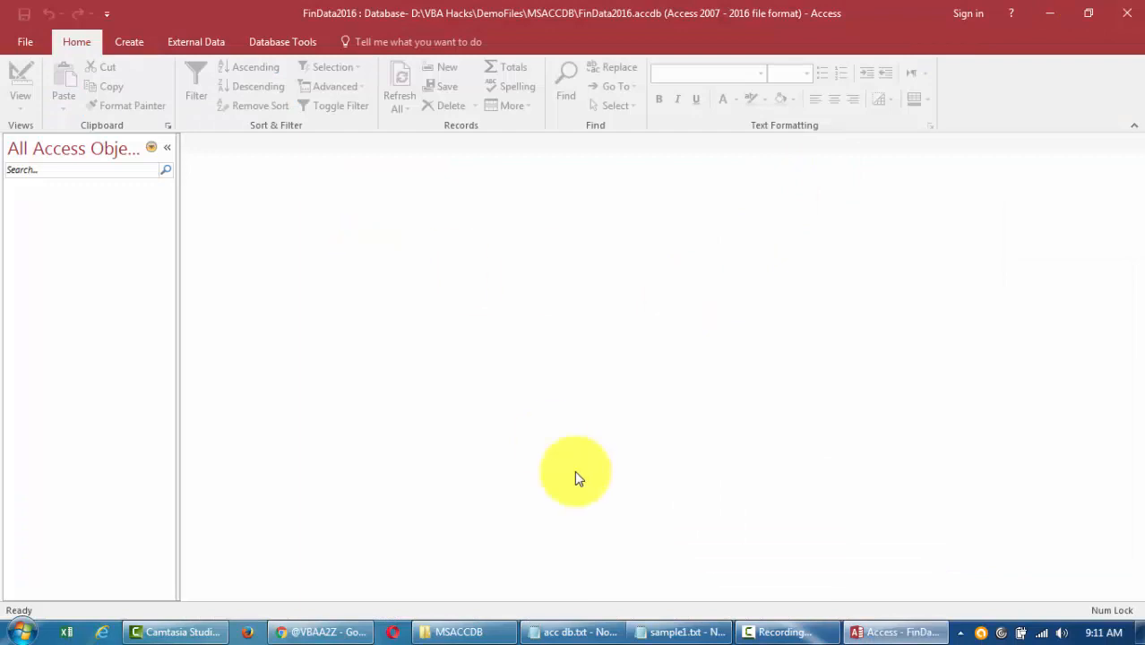
# Step: Open the frontend.xlsm workbook from the MSACCDB folder in Excel and go to Sheet1
pyautogui.click(554, 639)
pyautogui.click(554, 638)
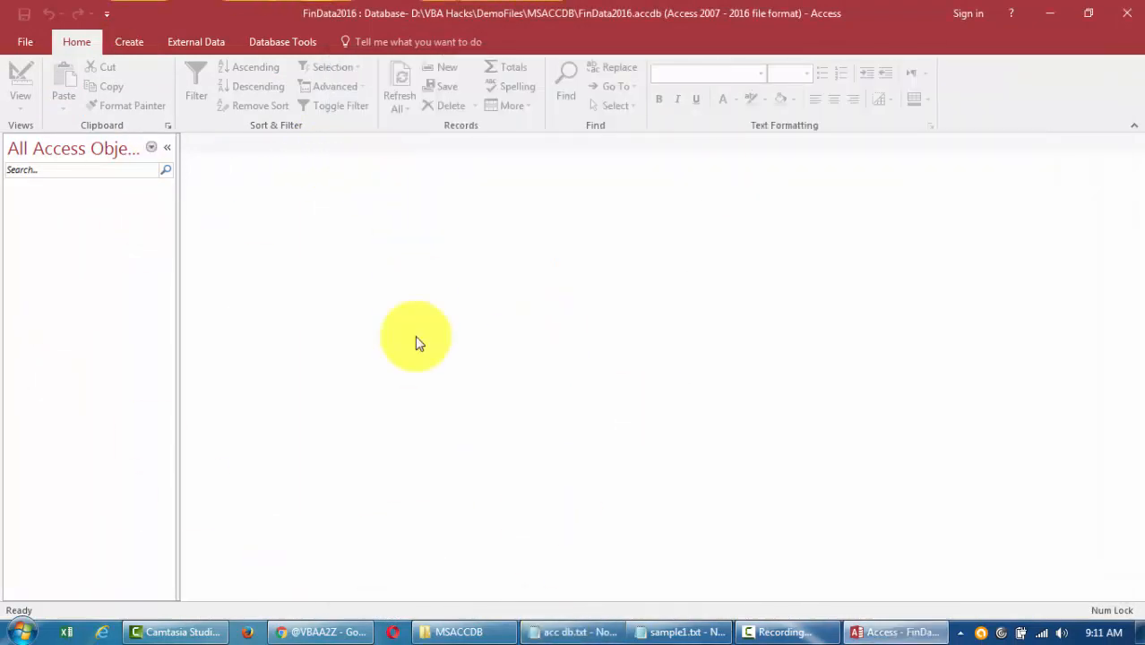
pyautogui.click(460, 630)
pyautogui.click(712, 192)
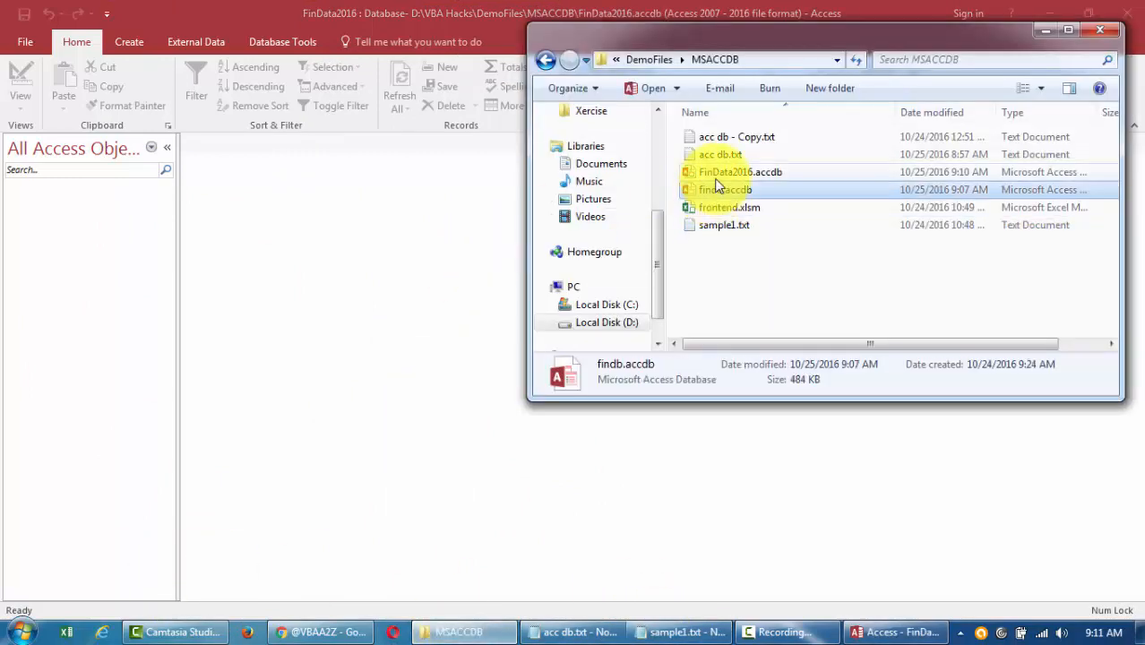
pyautogui.click(722, 207)
pyautogui.press('Return')
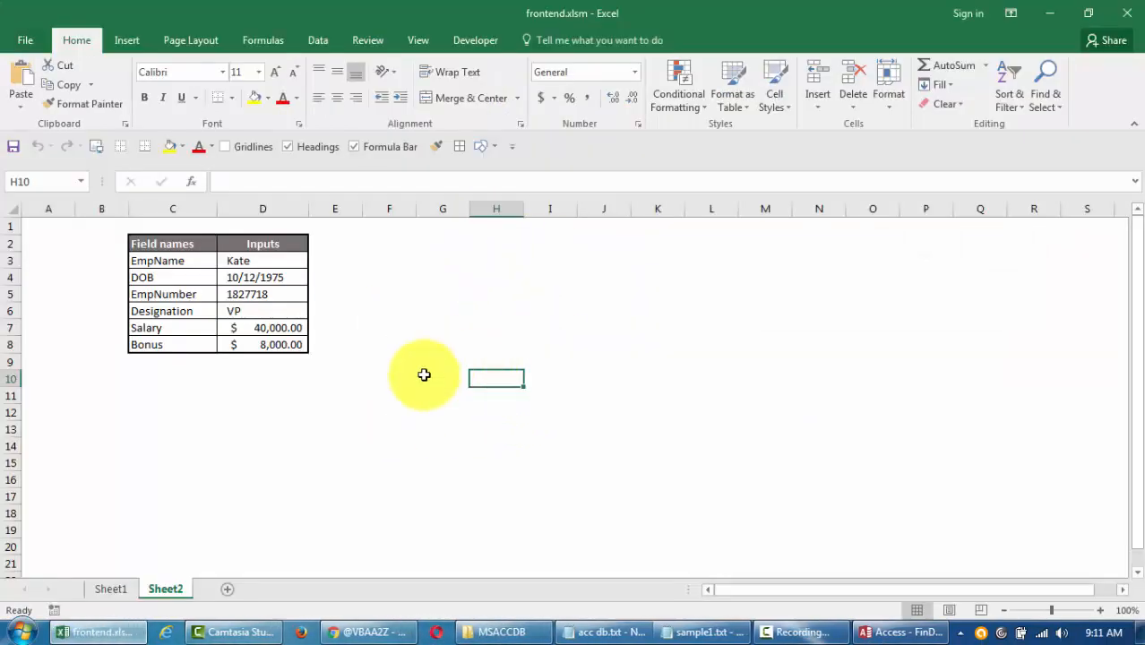
pyautogui.click(113, 591)
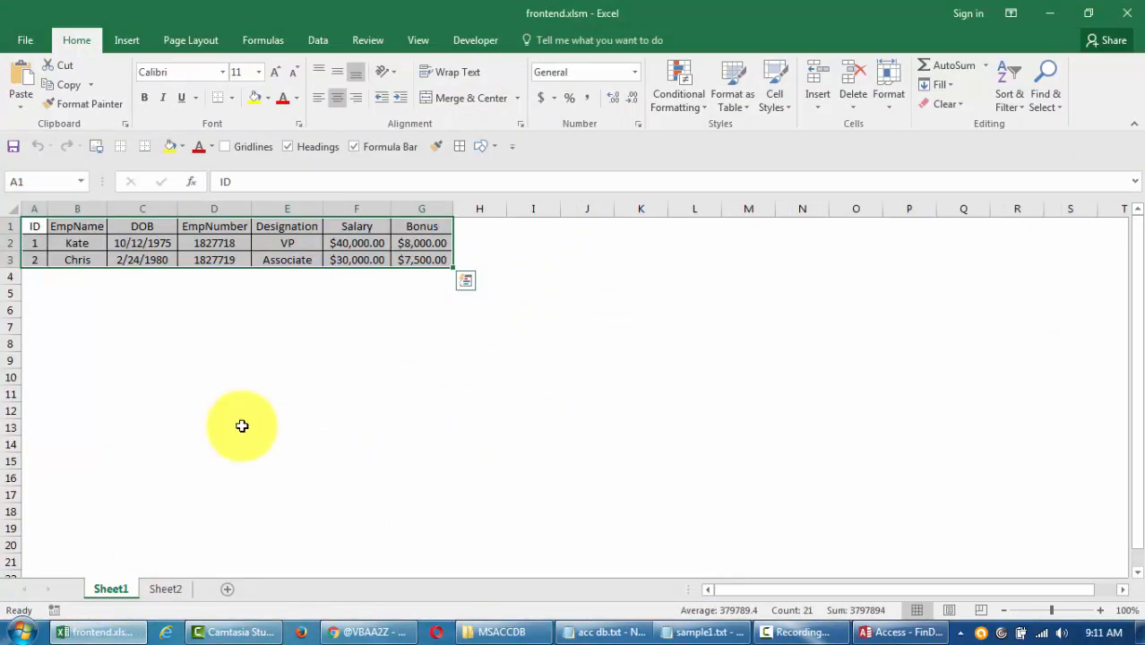
# Step: Examine the extent and the header row of the employee table on Sheet1
pyautogui.hotkey('ctrl', 'Home')
pyautogui.hotkey('ctrl', 'a')
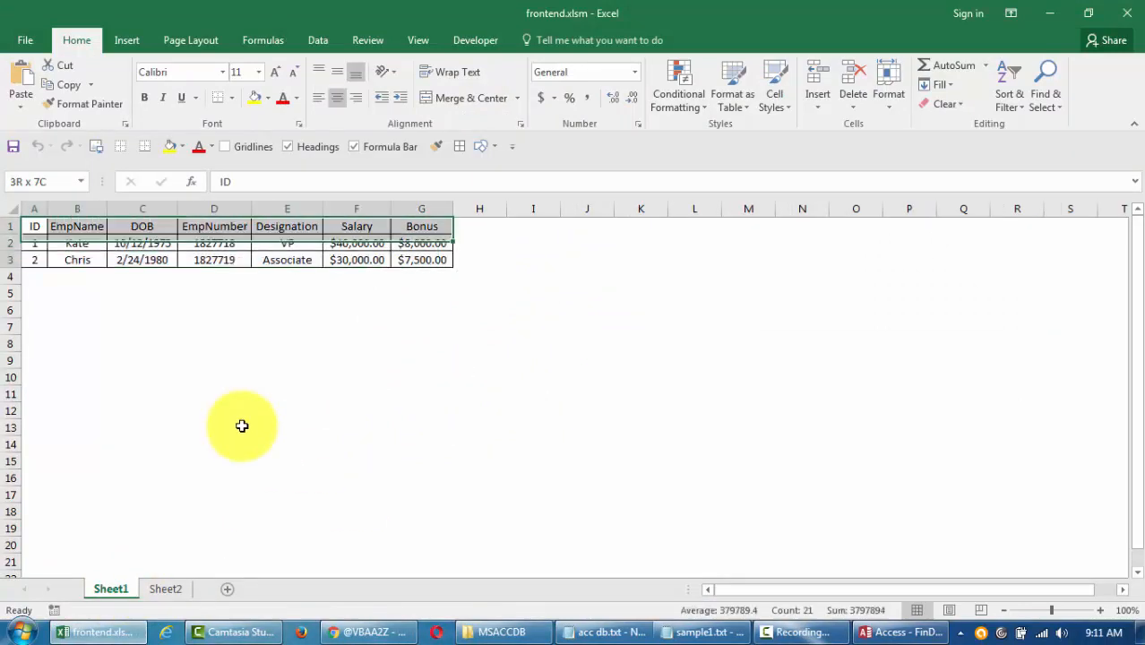
pyautogui.hotkey('ctrl', 'Home')
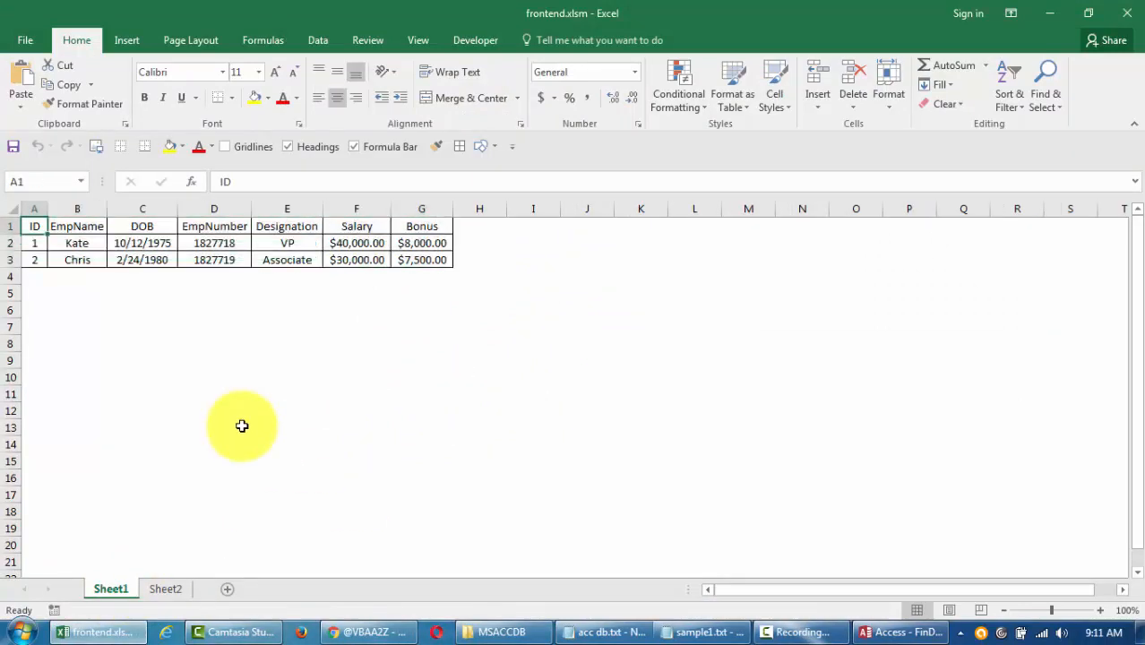
pyautogui.hotkey('ctrl', 'a')
pyautogui.hotkey('ctrl', 'Home')
pyautogui.hotkey('ctrl', 'shift', 'Right')
# Step: Examine the first employee record field by field across EmpName, DOB, EmpNumber, Designation, Salary and Bonus
pyautogui.press('Down')
pyautogui.press('Right')
pyautogui.press('Right')
pyautogui.press('Right')
pyautogui.press('Left')
pyautogui.press('Left')
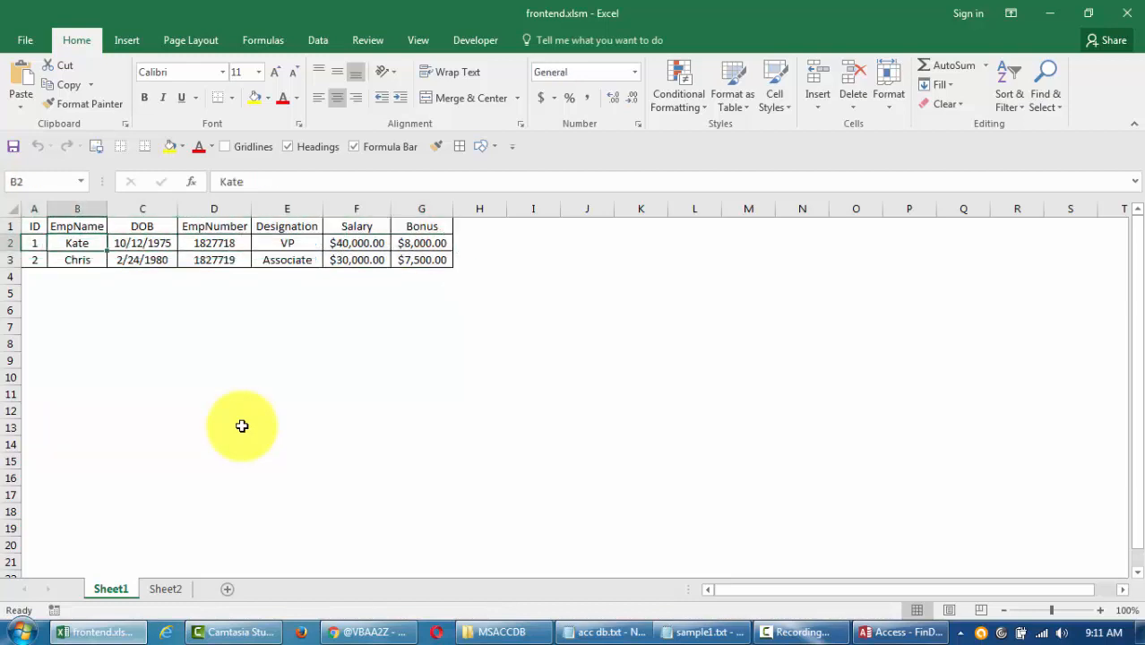
pyautogui.press('Right')
pyautogui.press('Right')
pyautogui.press('Left')
pyautogui.press('Left')
pyautogui.press('Right')
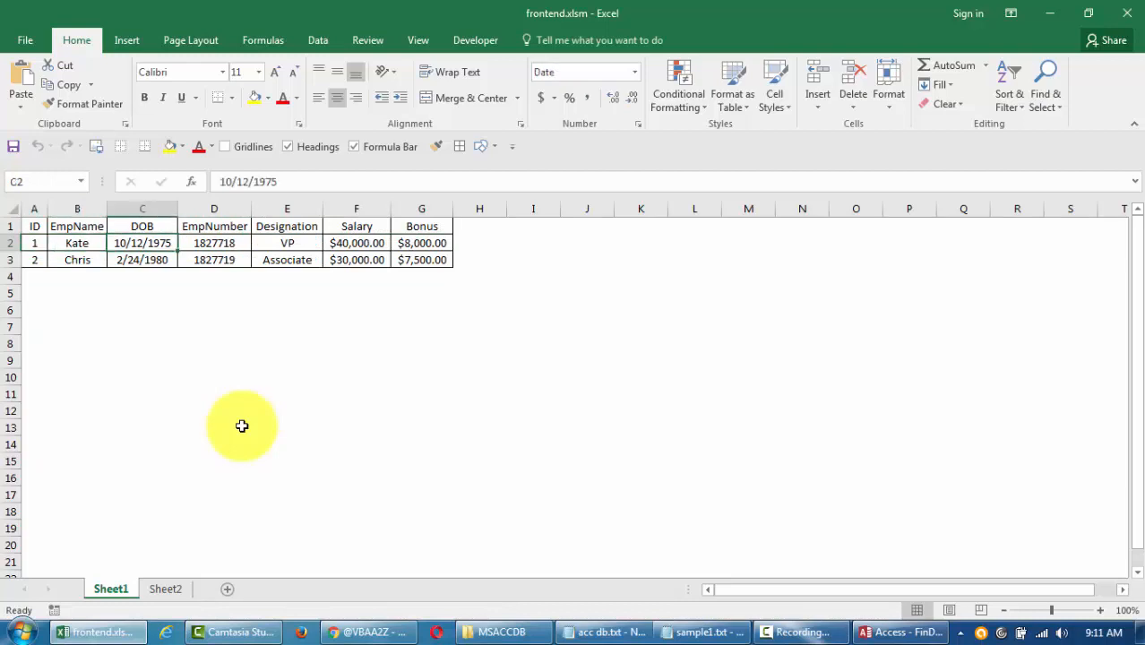
pyautogui.press('Right')
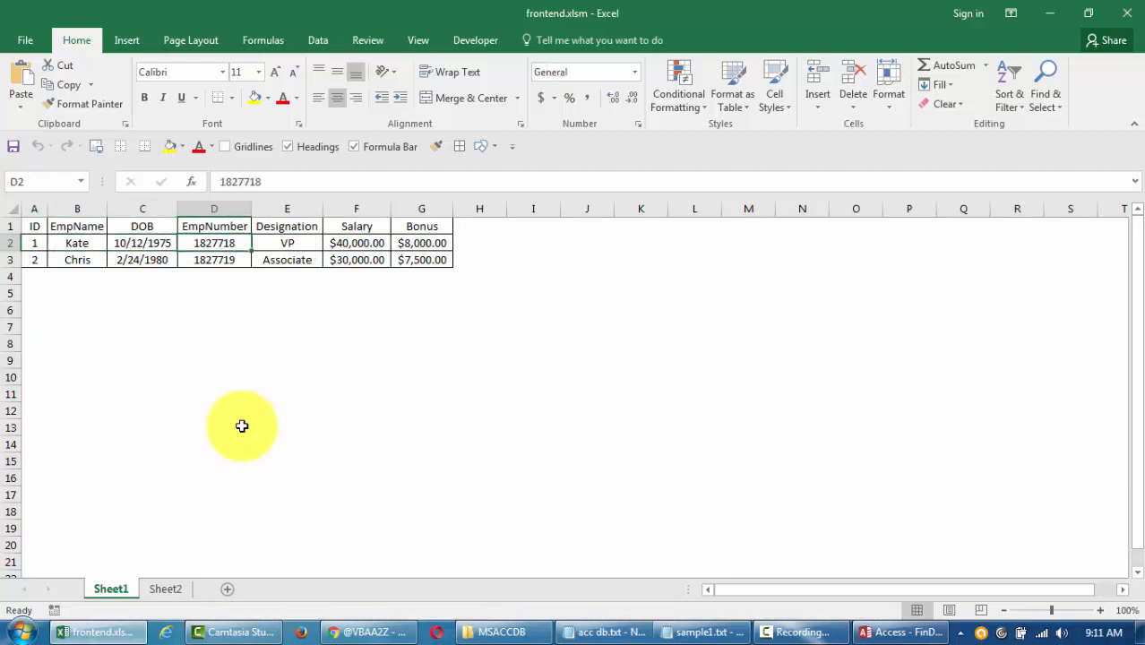
pyautogui.press('Right')
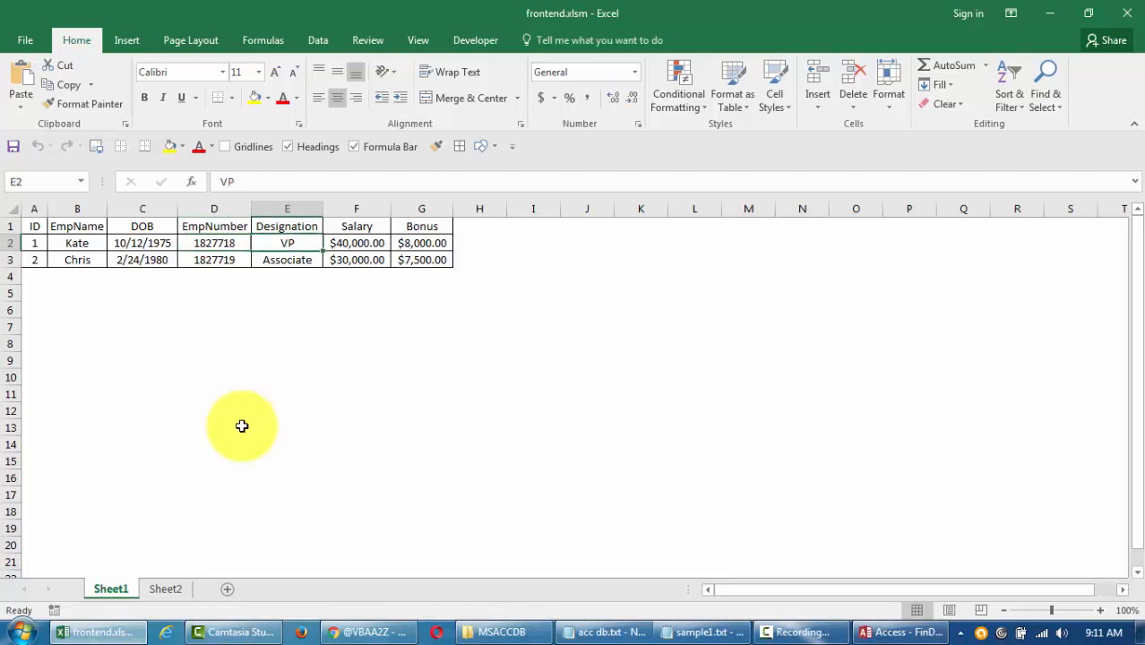
pyautogui.press('Right')
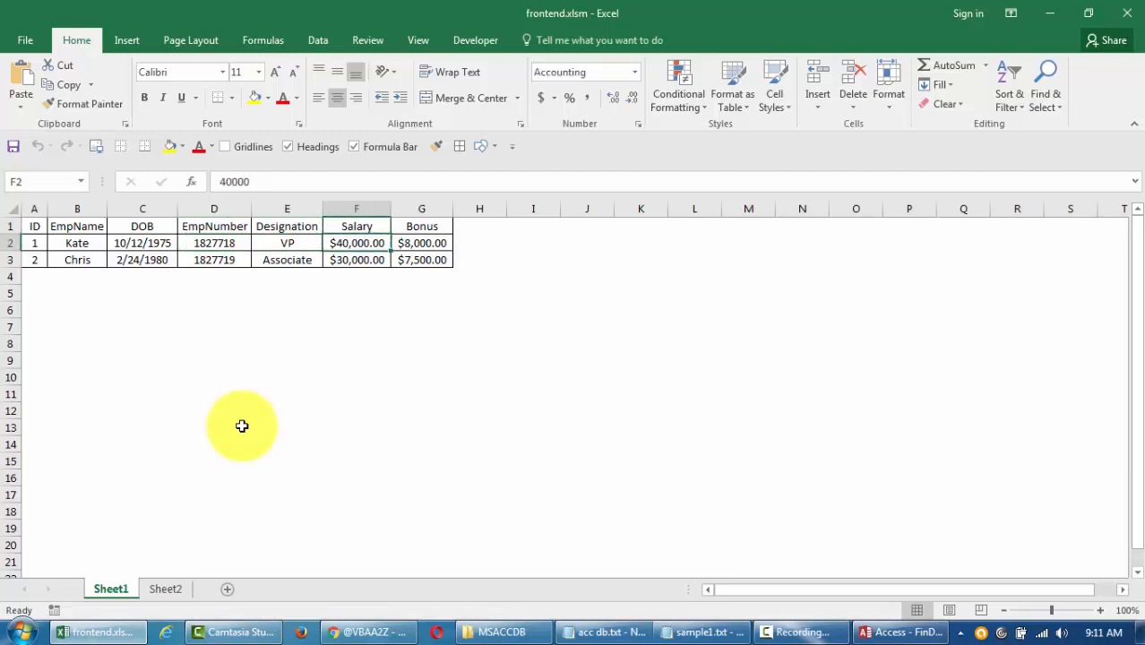
pyautogui.press('Right')
pyautogui.press('Left')
pyautogui.press('Right')
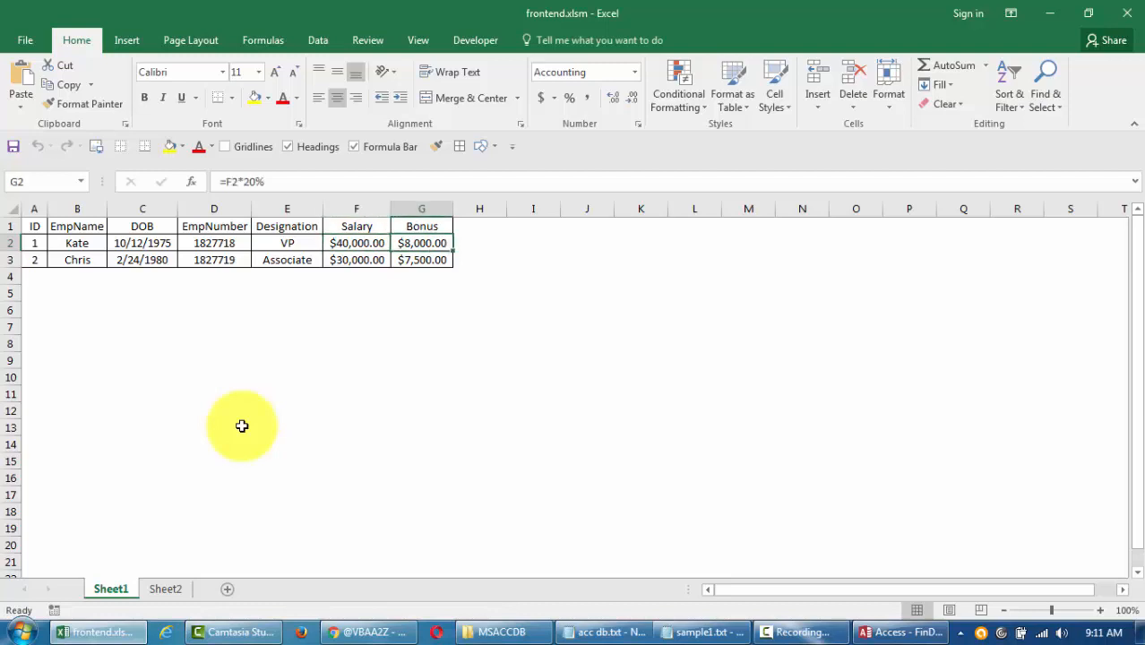
pyautogui.press('Left')
pyautogui.press('Left')
pyautogui.press('Left')
pyautogui.press('Left')
pyautogui.press('Left')
pyautogui.press('Left')
pyautogui.press('Up')
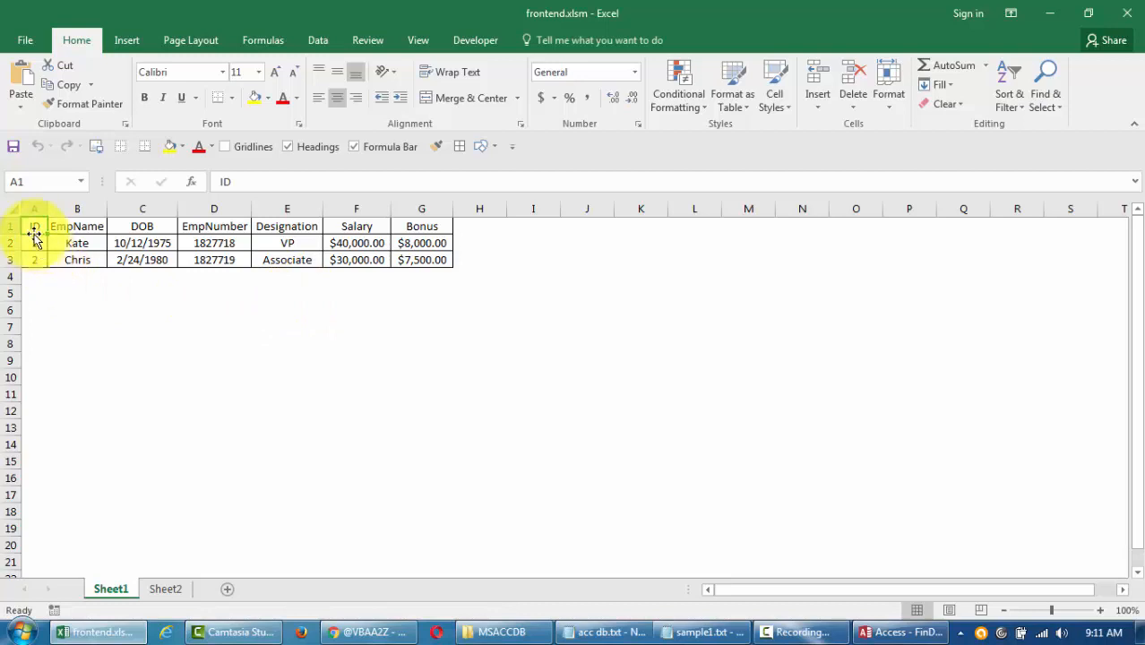
# Step: Select the whole employee table A1:G3 on Sheet1, including the header row
pyautogui.moveTo(31, 227); pyautogui.dragTo(424, 258)
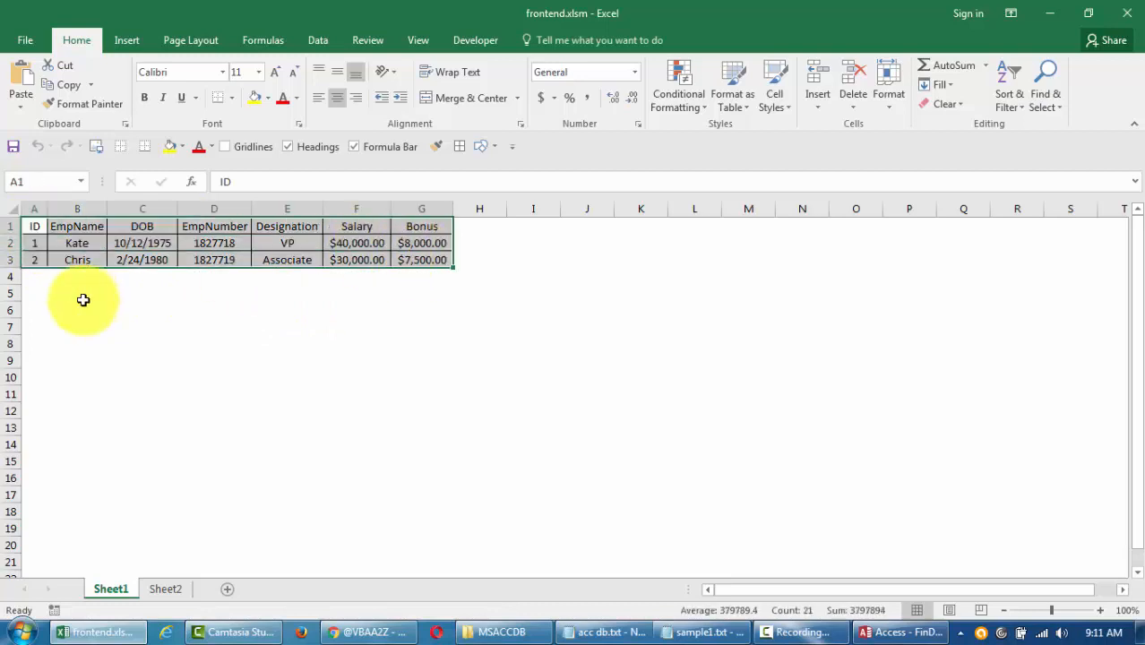
pyautogui.click(29, 210)
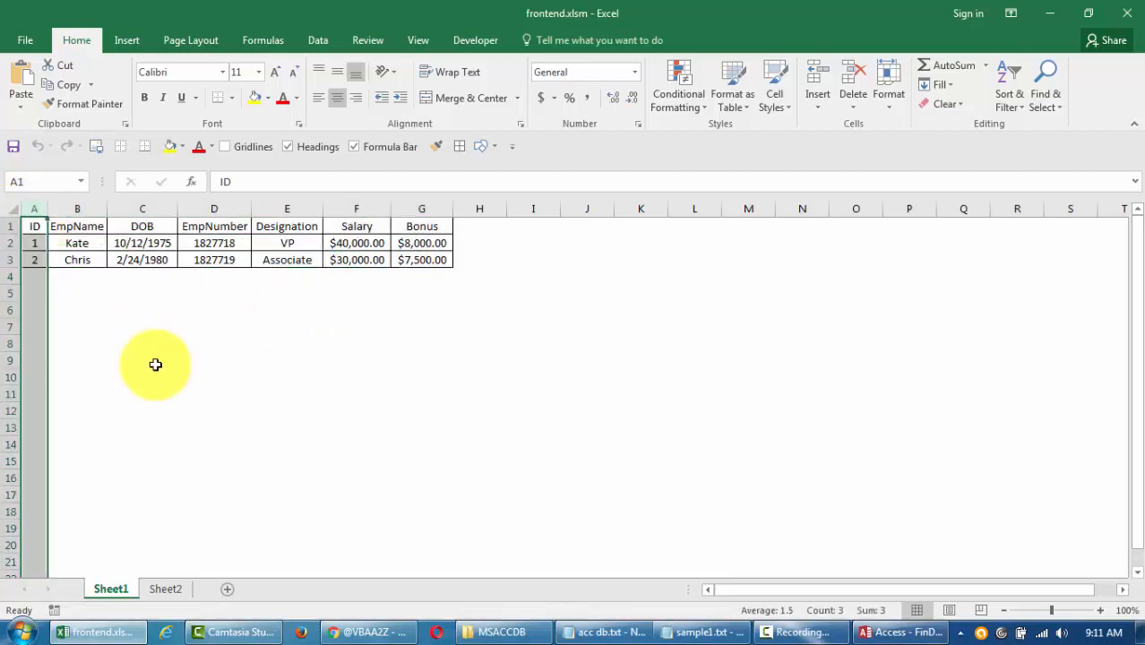
pyautogui.hotkey('ctrl', 'Home')
pyautogui.hotkey('ctrl', 'shift', 'Down')
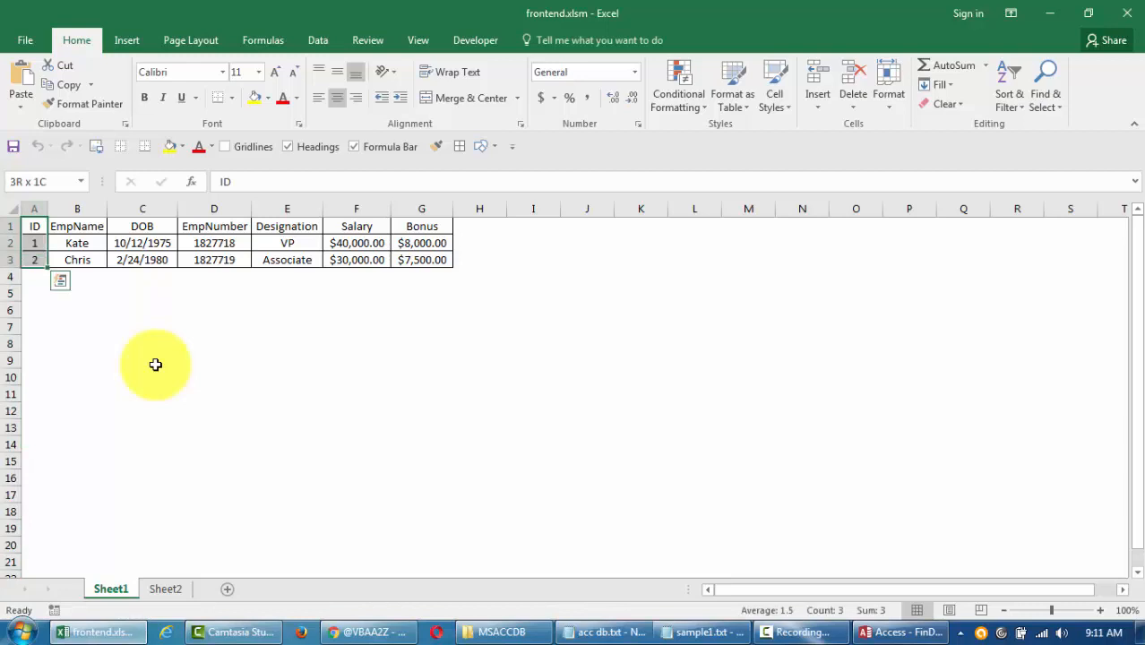
pyautogui.hotkey('ctrl', 'shift', 'Right')
pyautogui.hotkey('ctrl', 'Home')
pyautogui.hotkey('ctrl', 'shift', 'Right')
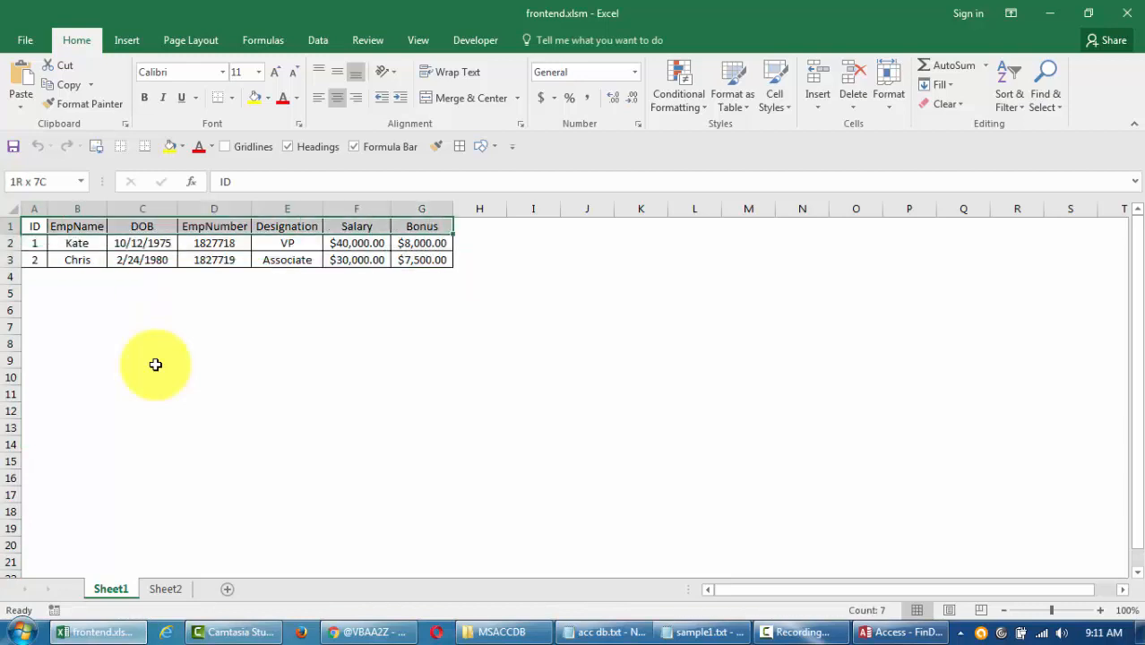
pyautogui.hotkey('ctrl', 'shift', 'Down')
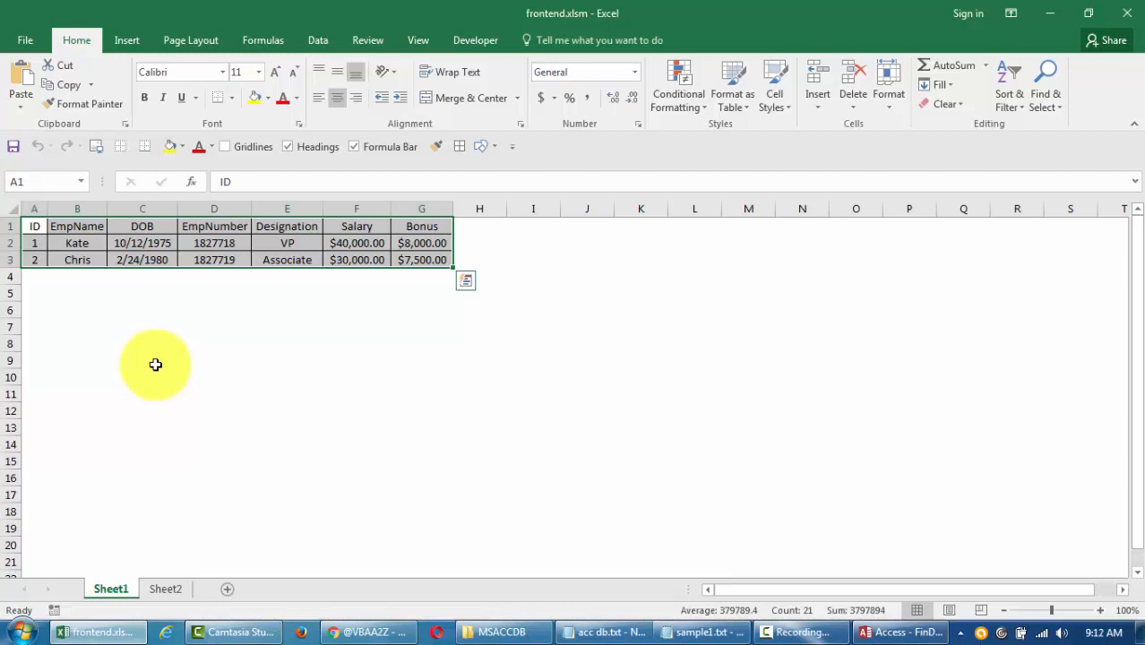
# Step: Copy the whole employee table A1:G3 on Sheet1, including its header row
pyautogui.hotkey('ctrl', 'c')
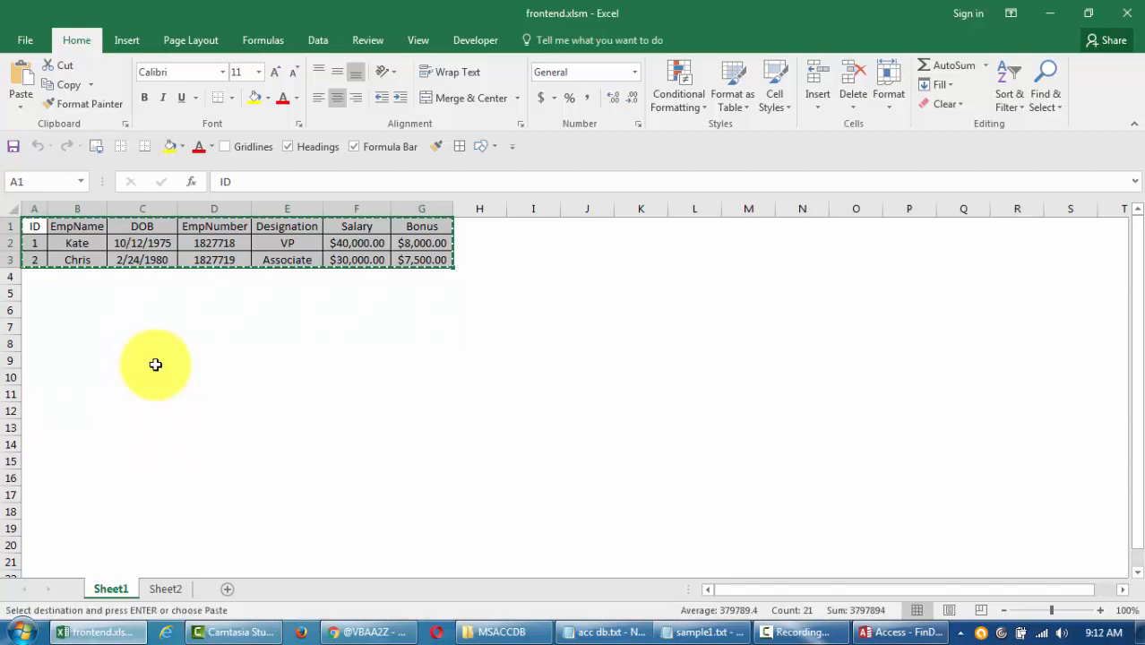
pyautogui.press('Escape')
pyautogui.hotkey('ctrl', 'Home')
pyautogui.hotkey('ctrl', 'shift', 'Right')
pyautogui.hotkey('ctrl', 'shift', 'Down')
pyautogui.hotkey('ctrl', 'c')
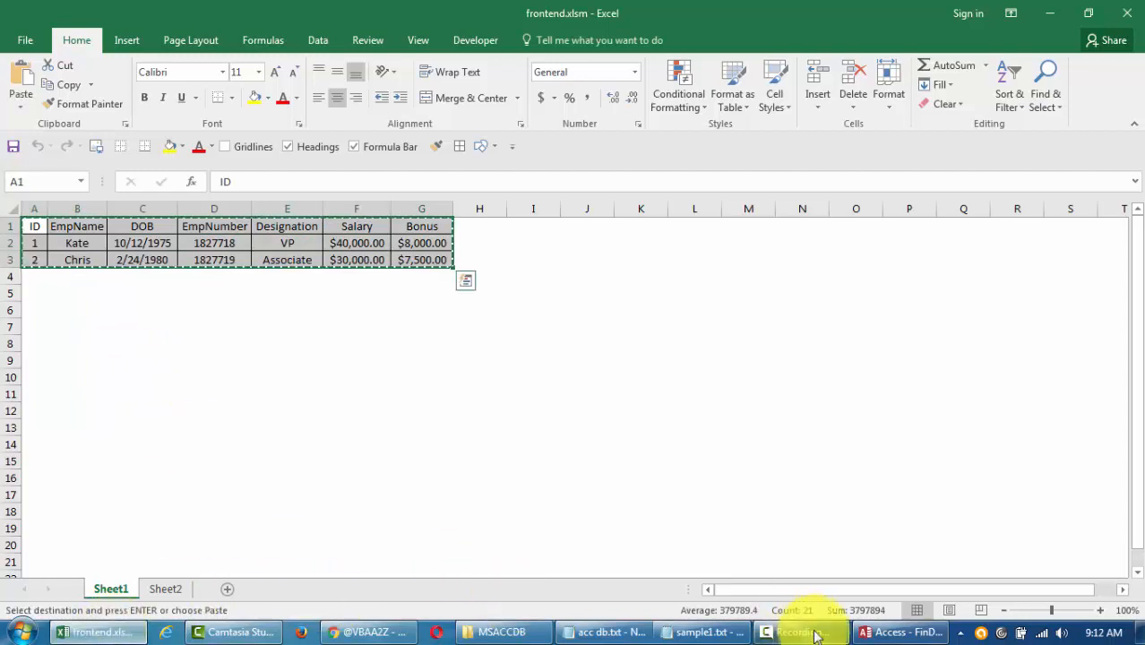
# Step: Switch to the FinData2016 database in Access, create a new table and paste the copied employee records into it
pyautogui.click(893, 634)
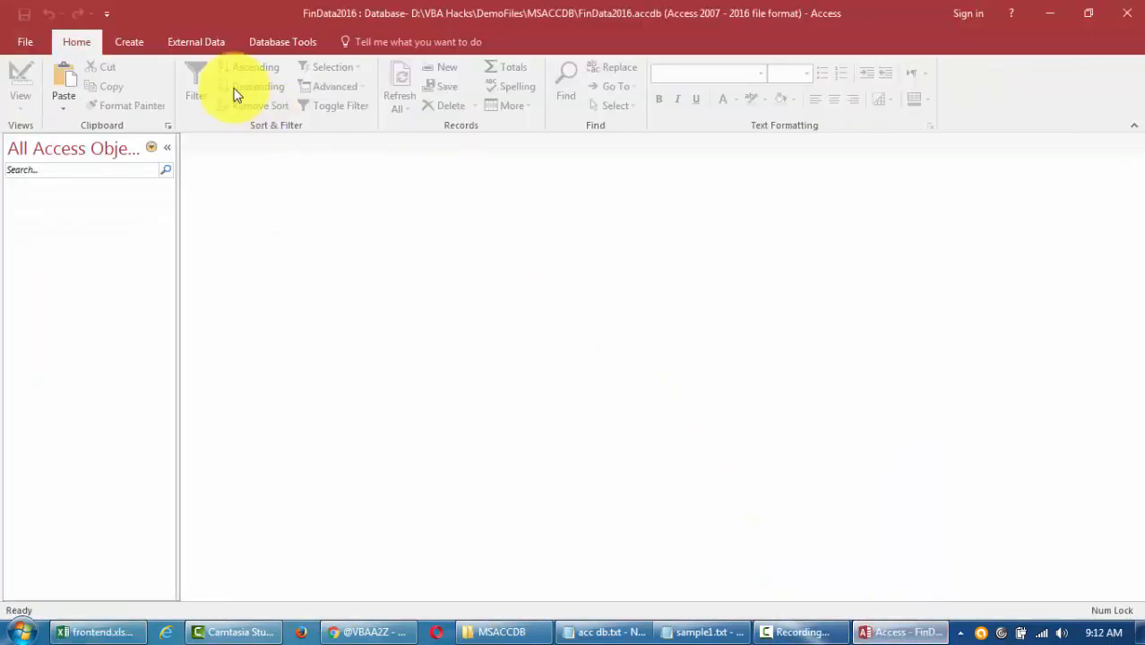
pyautogui.click(132, 42)
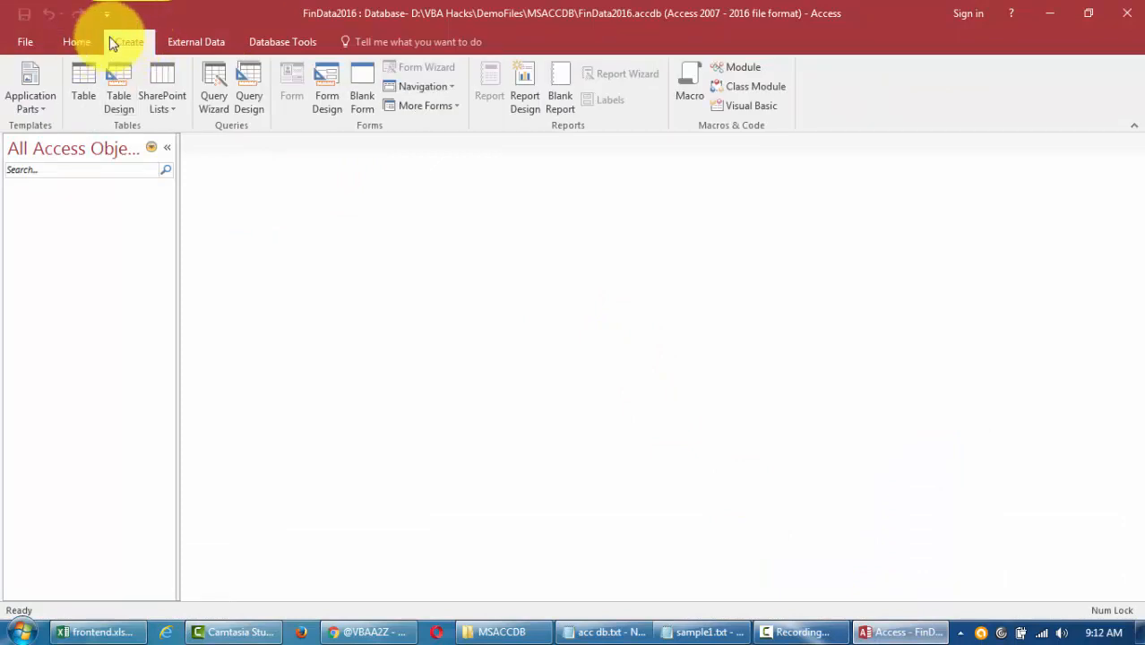
pyautogui.click(84, 83)
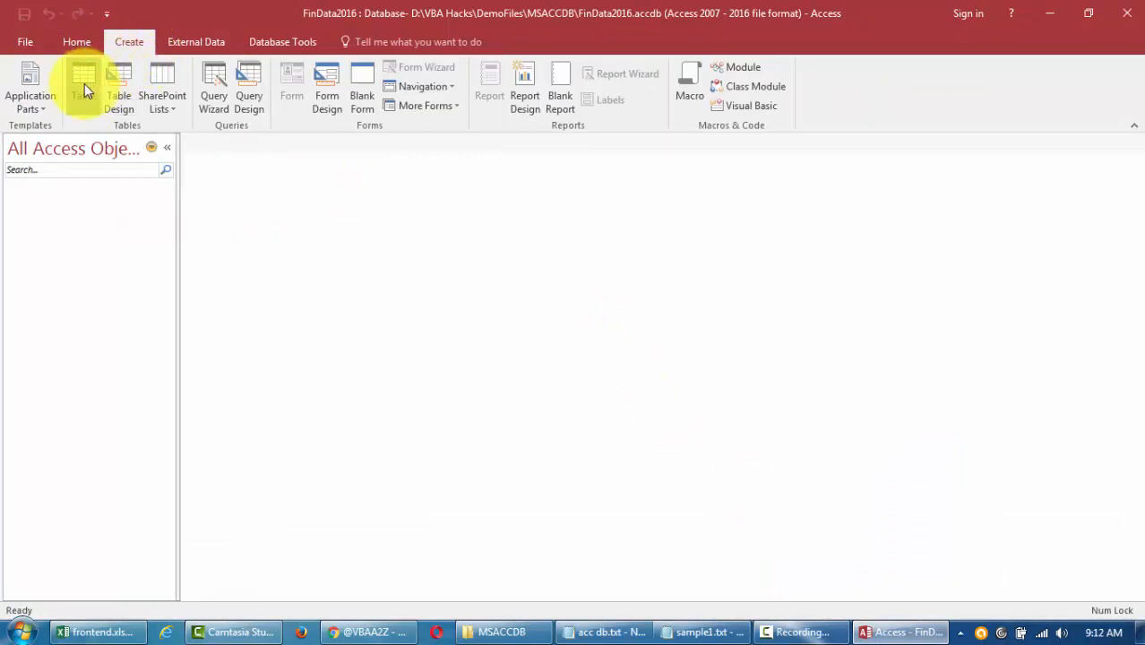
pyautogui.click(185, 158)
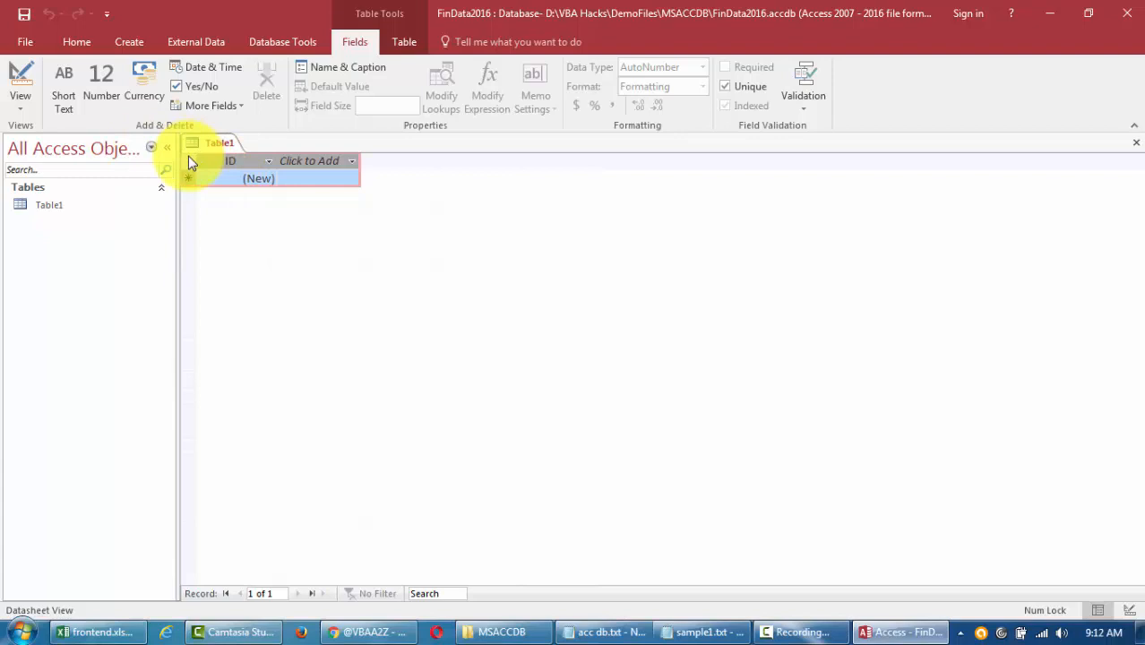
pyautogui.hotkey('ctrl', 'v')
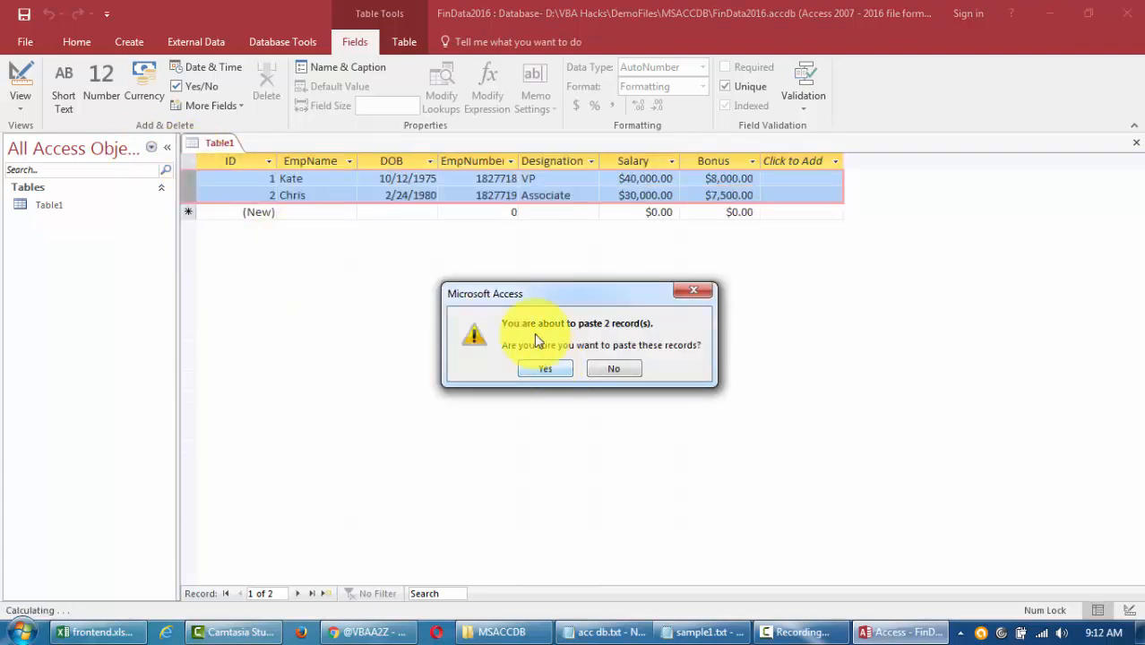
pyautogui.click(549, 369)
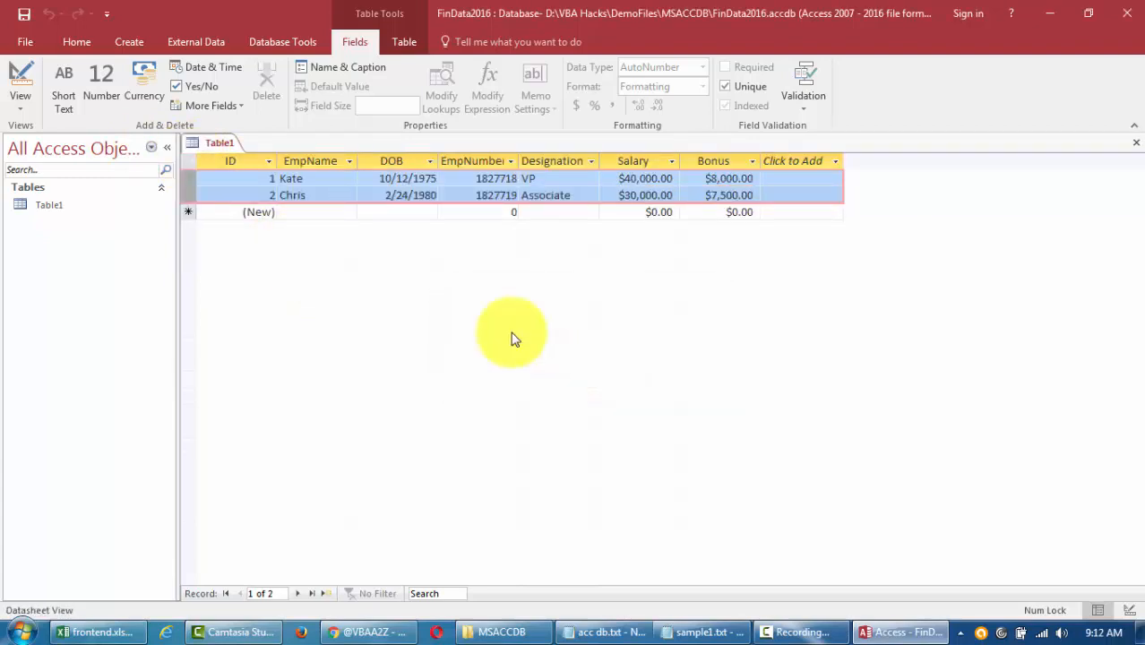
# Step: Save the new table as EmpTb and open it in Design View
pyautogui.click(237, 161)
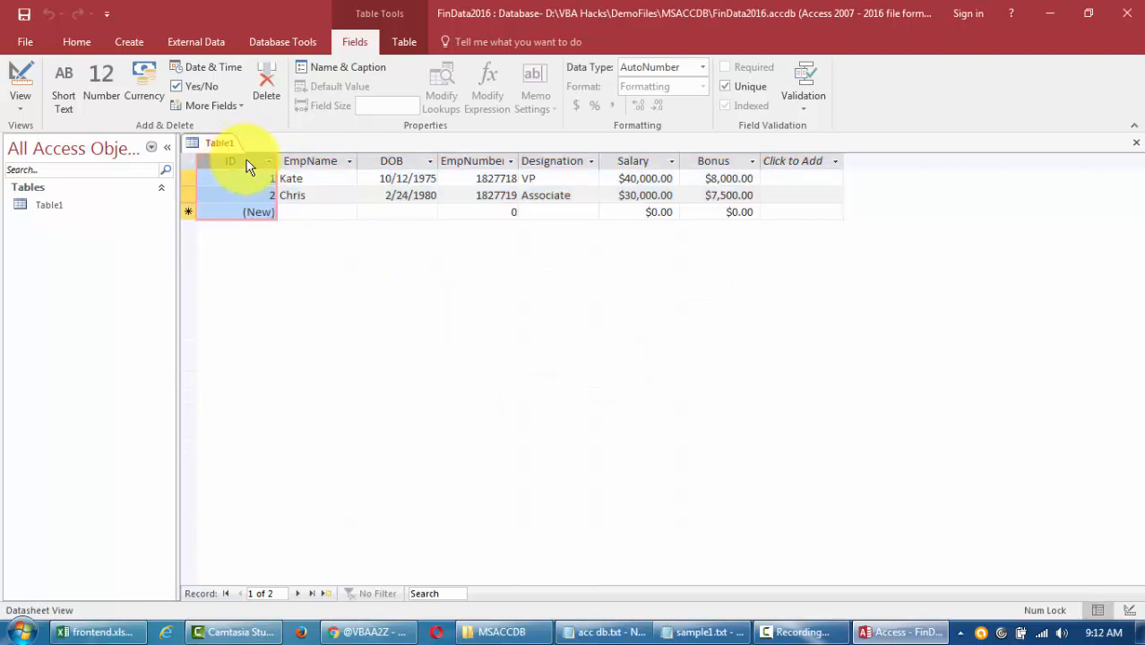
pyautogui.click(23, 82)
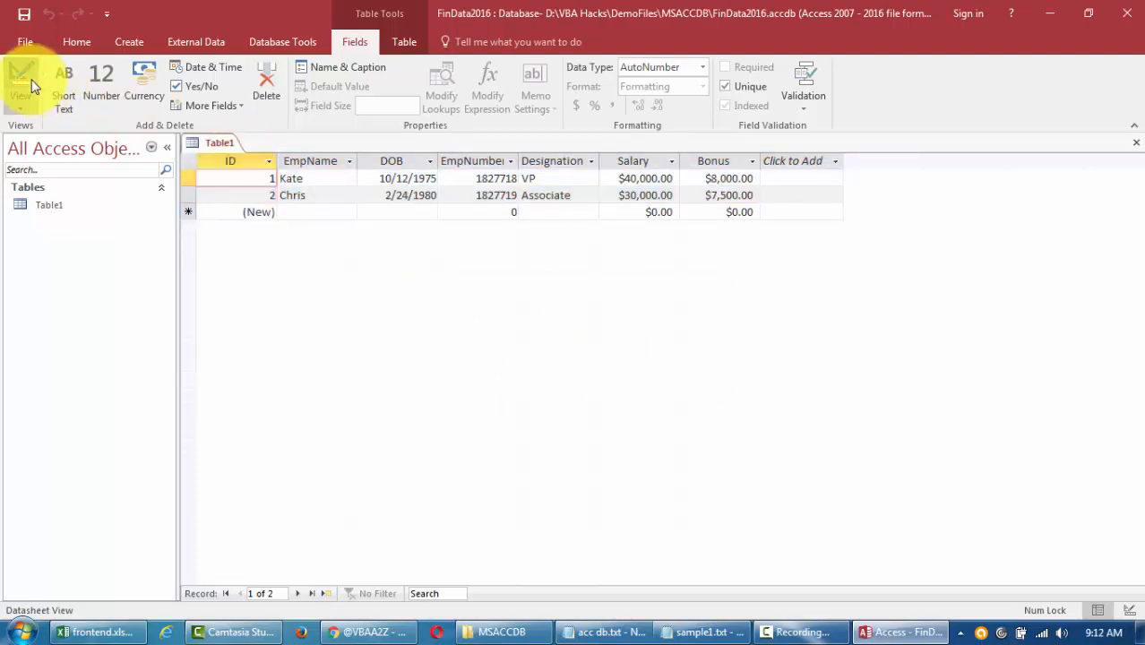
pyautogui.write('Fin')
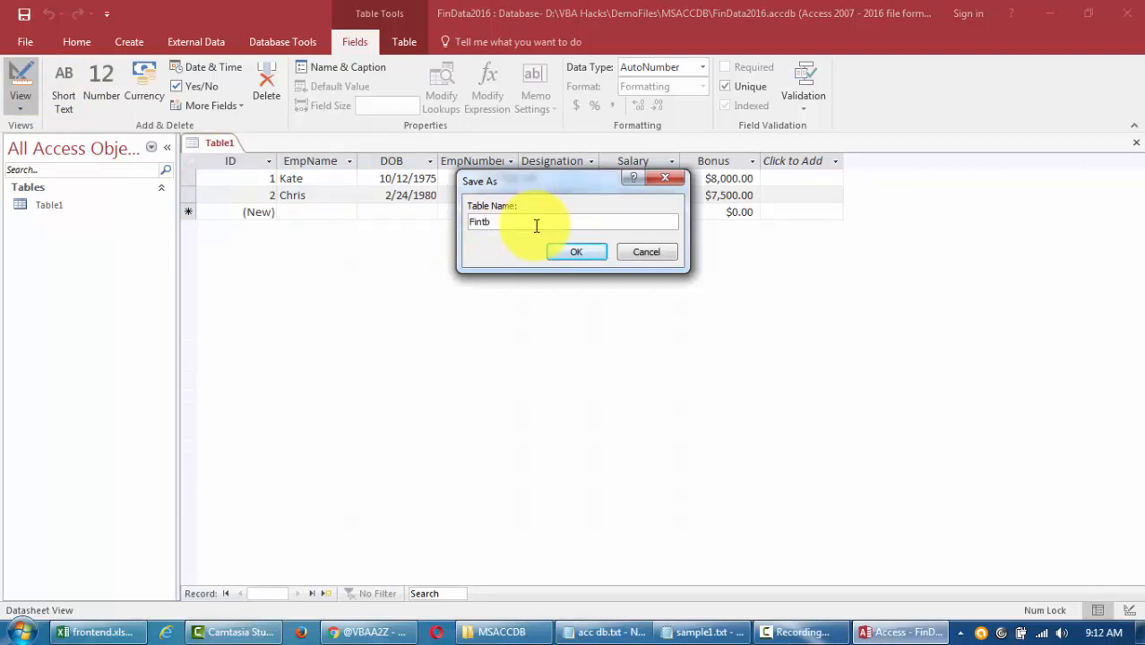
pyautogui.write('Data')
pyautogui.hotkey('ctrl', 'a')
pyautogui.write('Em')
pyautogui.press('Return')
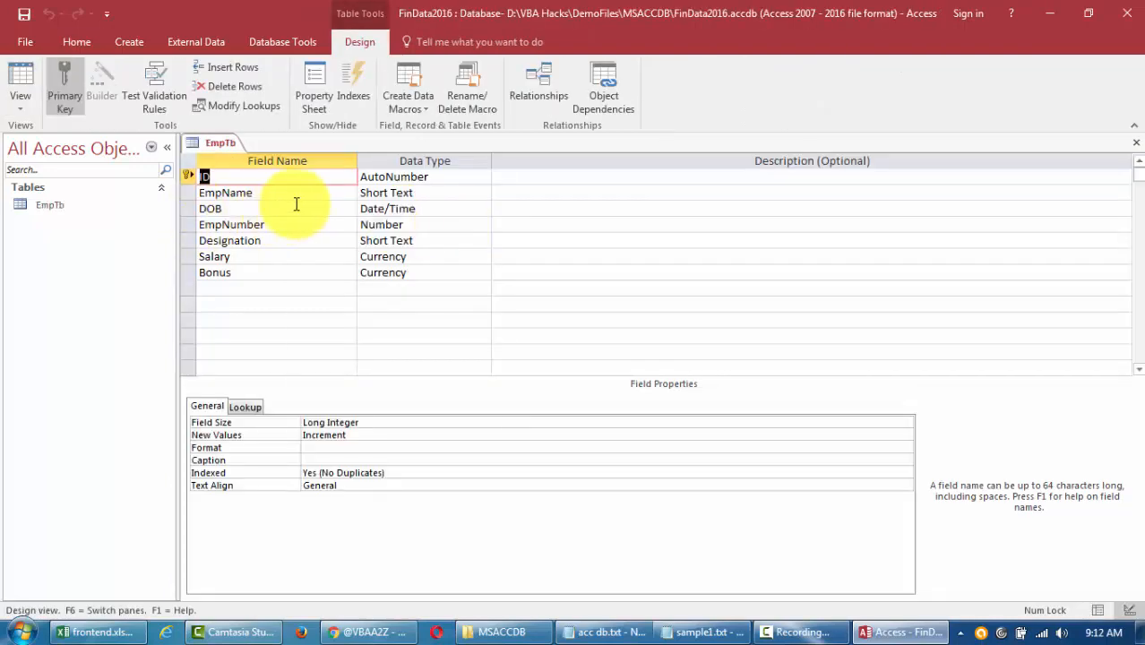
# Step: Examine the EmpName field's data type, the available data types and its field size
pyautogui.click(305, 195)
pyautogui.click(430, 192)
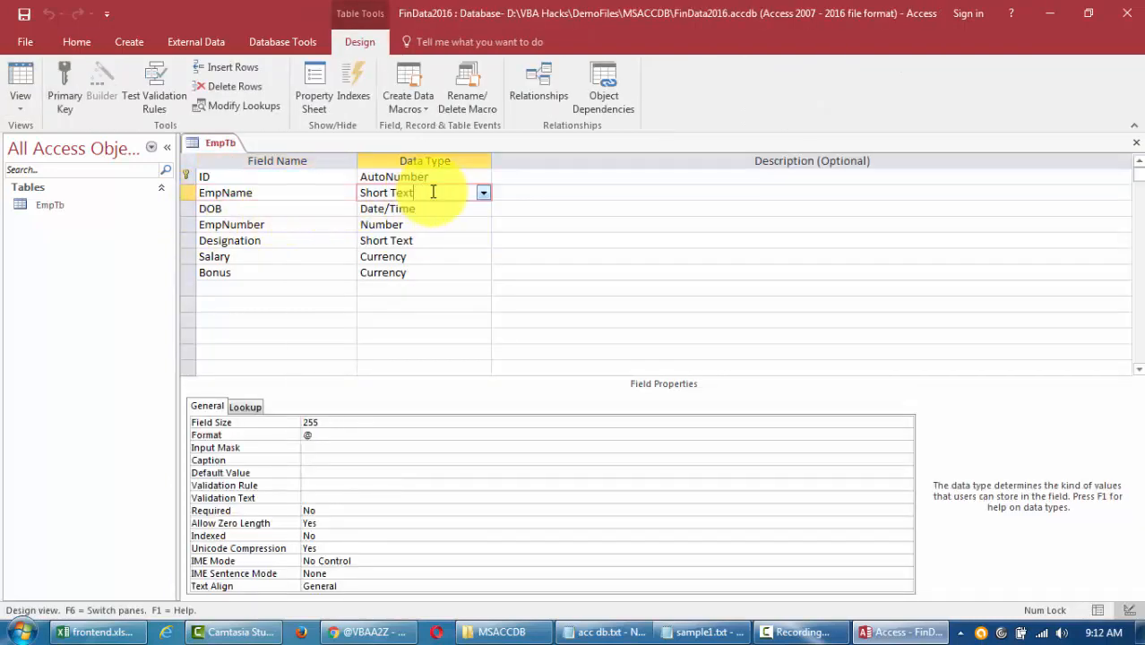
pyautogui.click(482, 193)
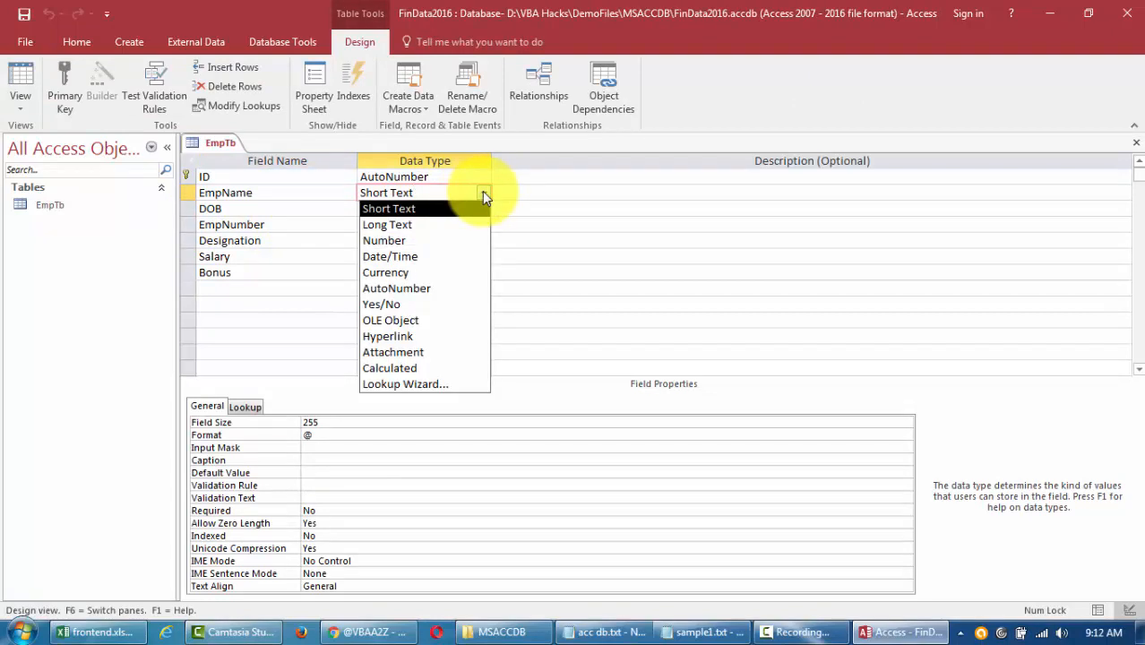
pyautogui.click(482, 193)
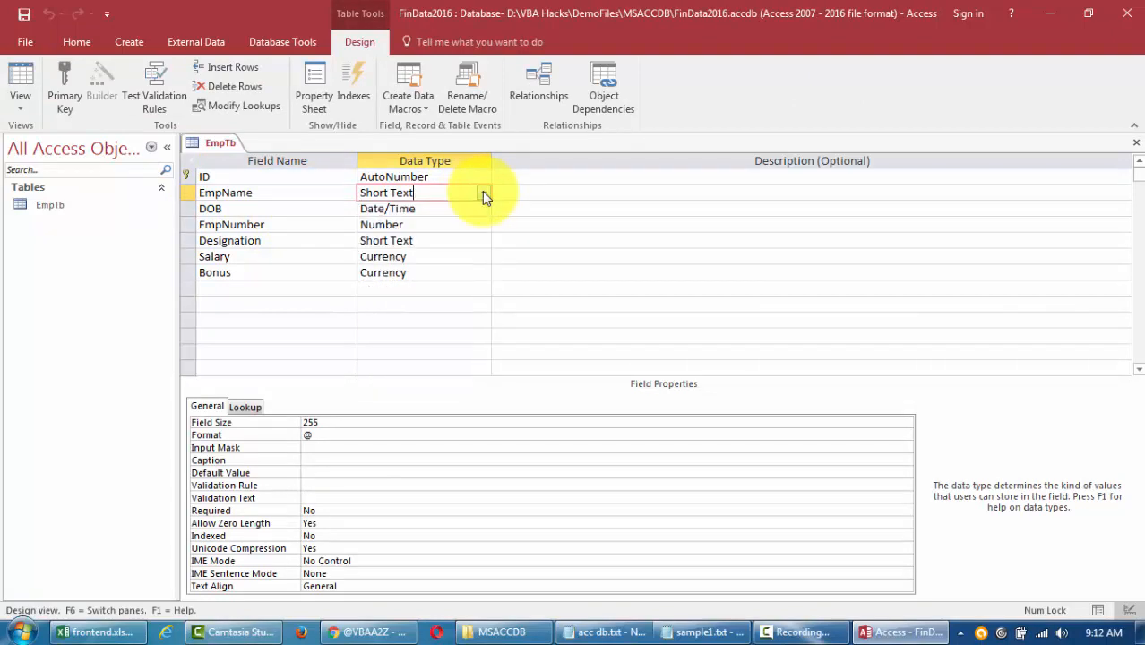
pyautogui.click(320, 198)
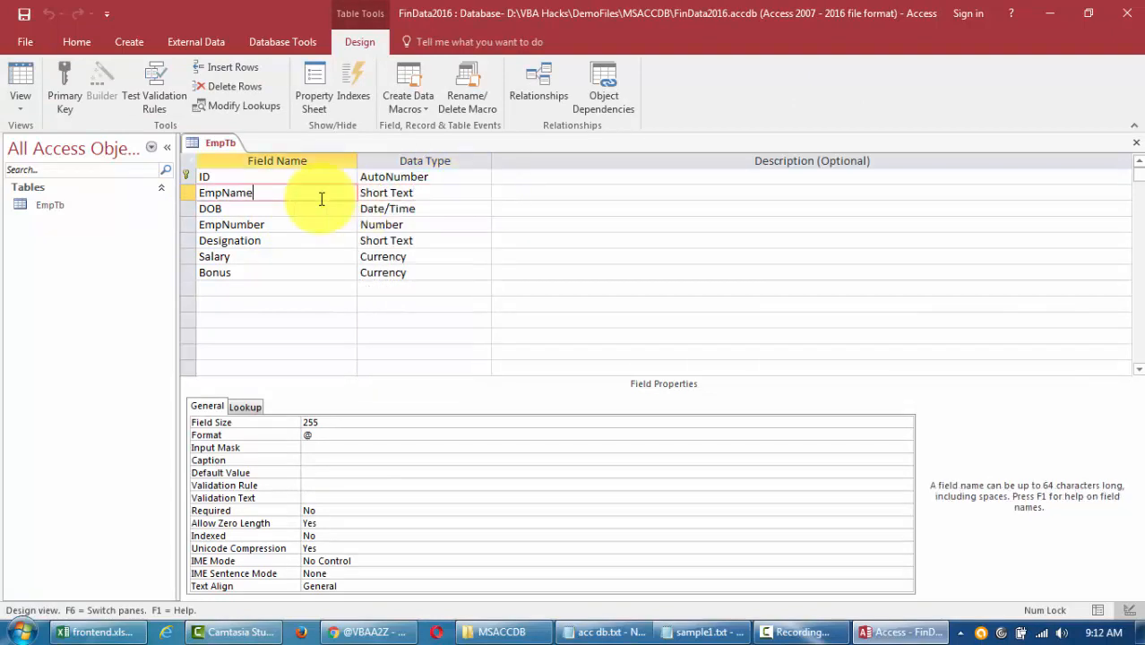
pyautogui.click(434, 194)
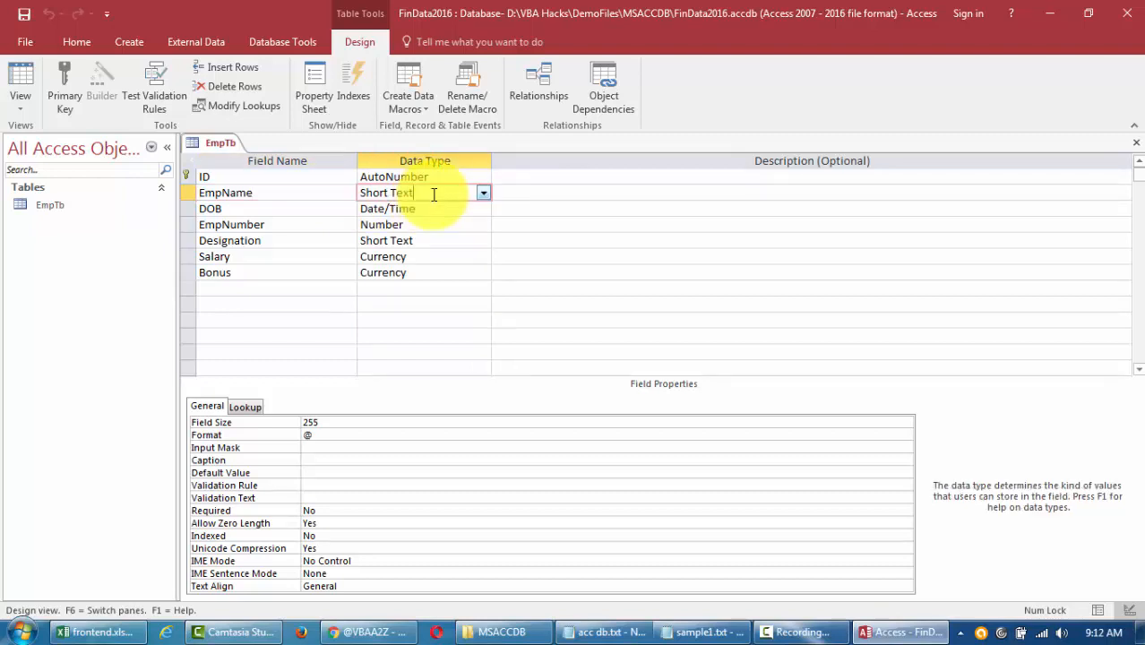
pyautogui.click(371, 422)
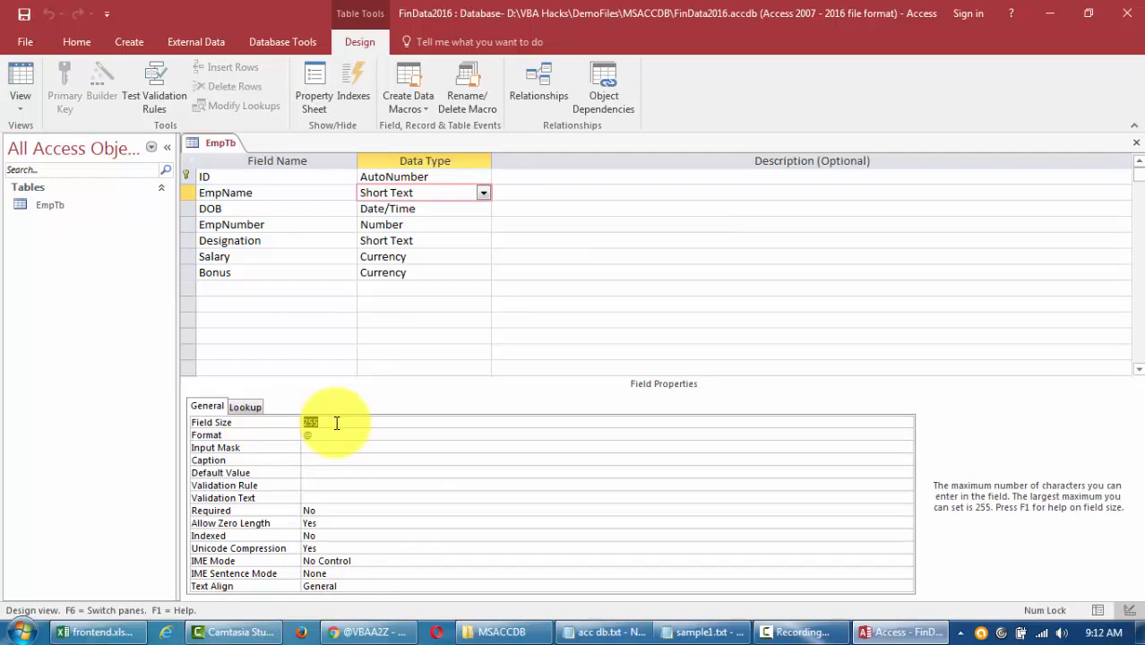
# Step: Compare the EmpNumber field's data type and field size with the EmpNumber values in the Excel sheet
pyautogui.click(427, 226)
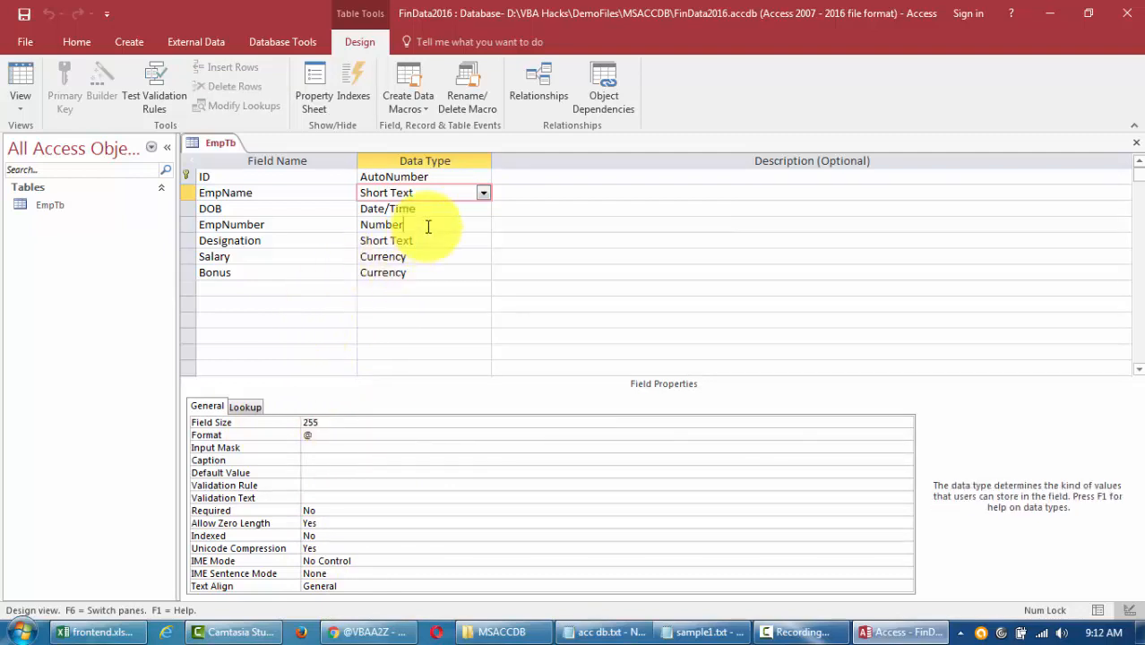
pyautogui.hotkey('alt', 'Tab')
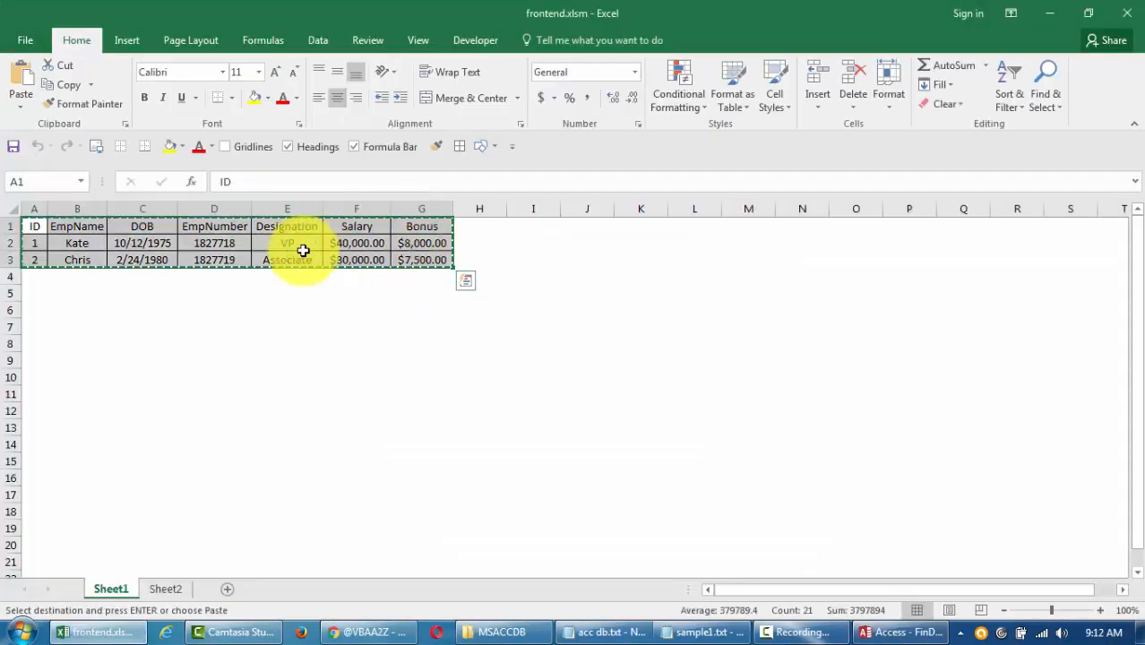
pyautogui.click(235, 250)
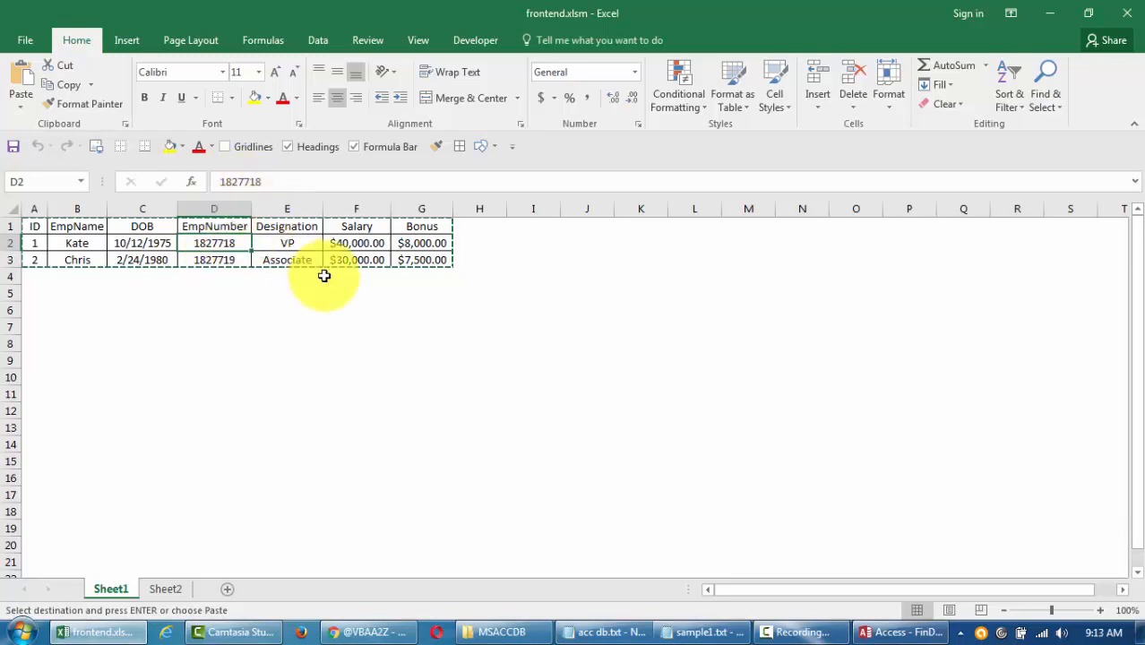
pyautogui.hotkey('alt', 'Tab')
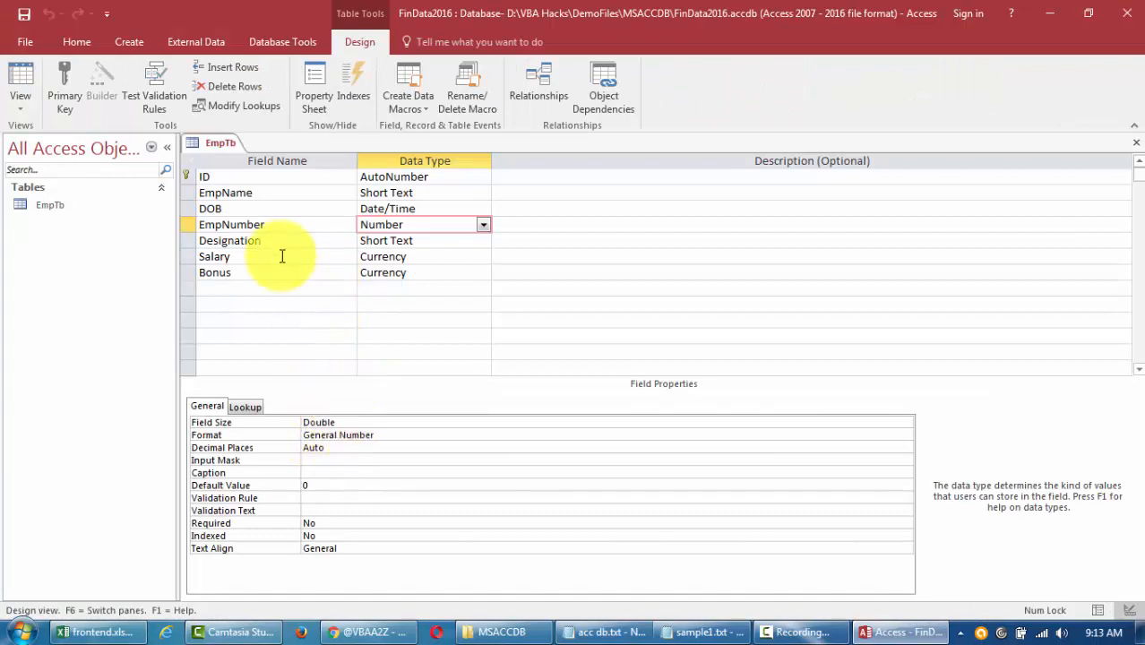
pyautogui.click(288, 224)
pyautogui.click(363, 225)
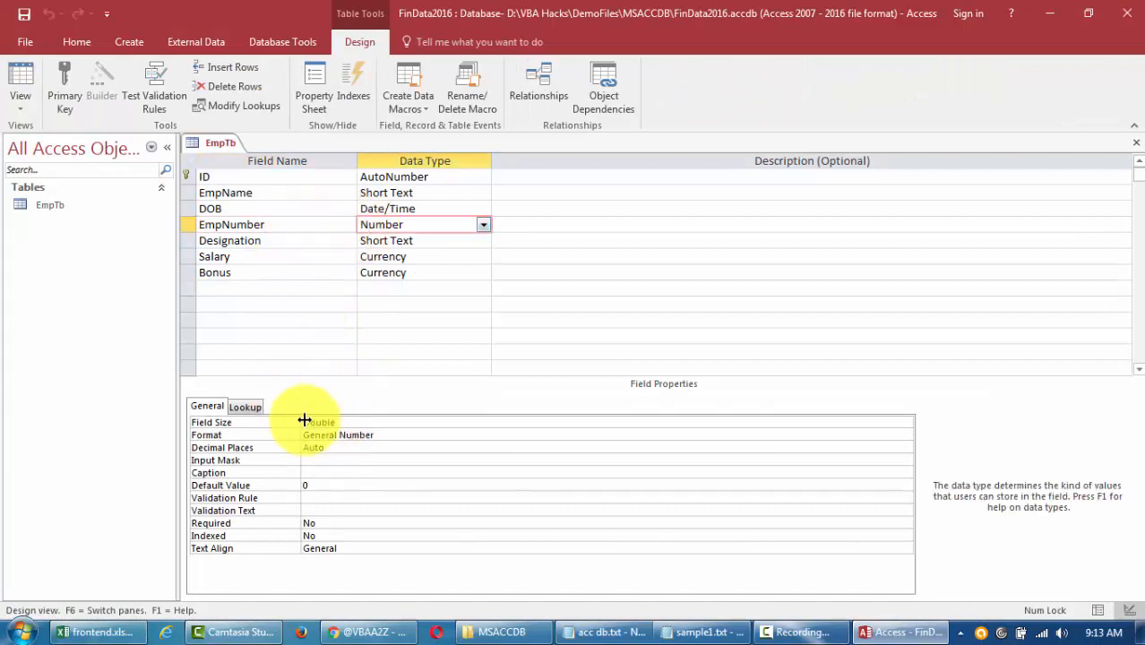
pyautogui.click(244, 408)
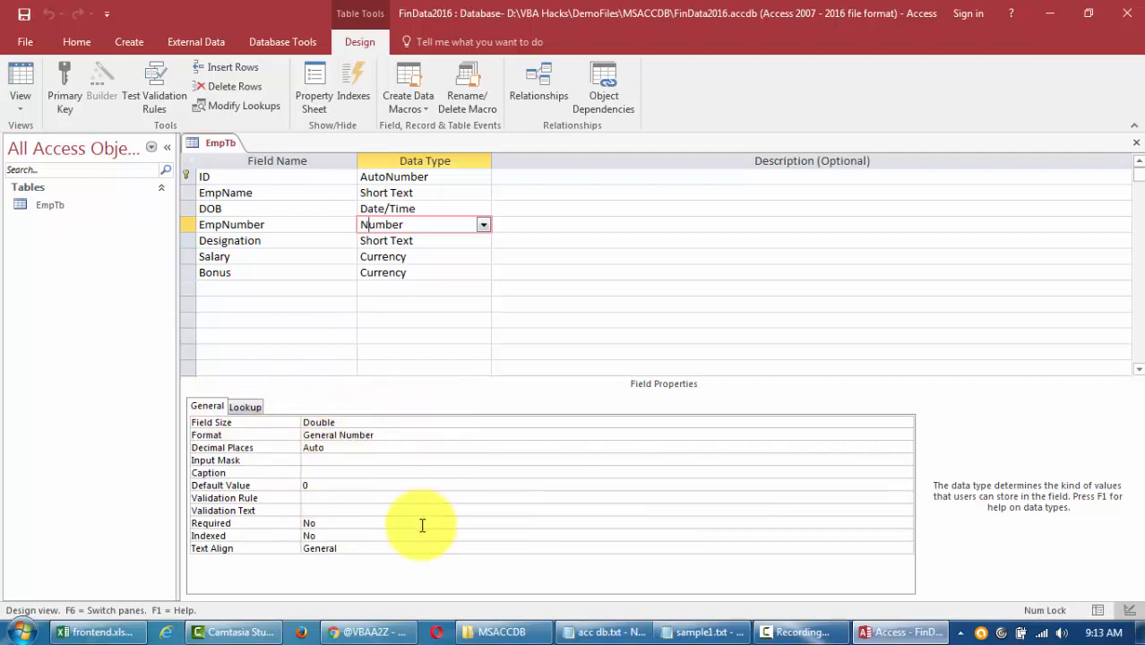
pyautogui.click(341, 423)
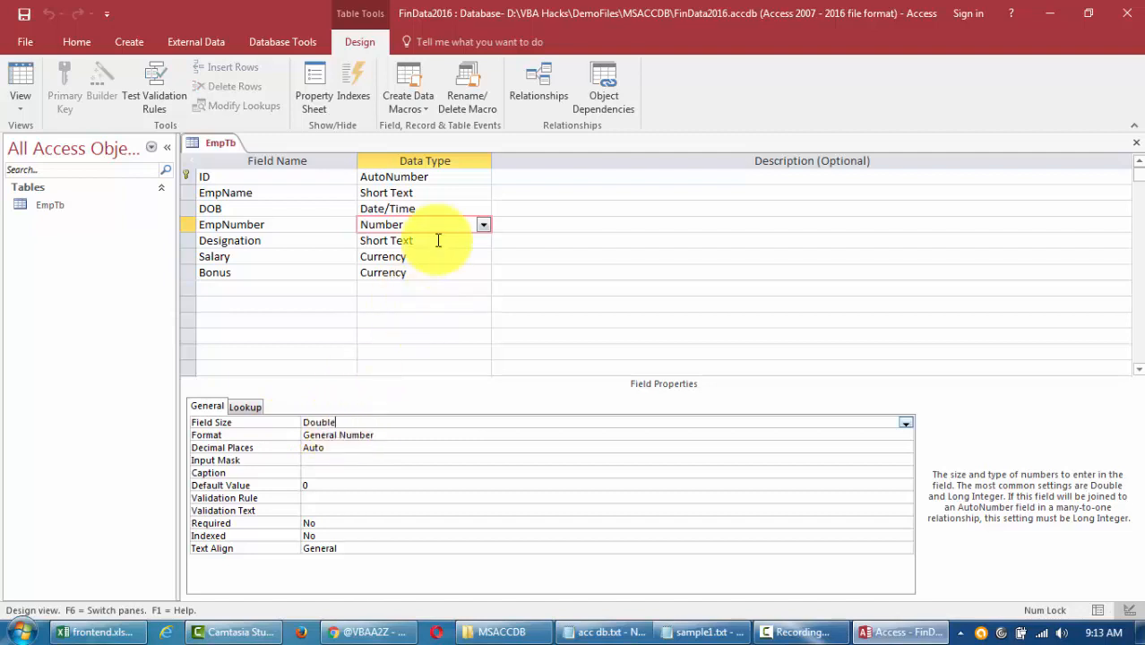
# Step: Try a field size of 8 for the EmpName field and discard the change
pyautogui.click(437, 192)
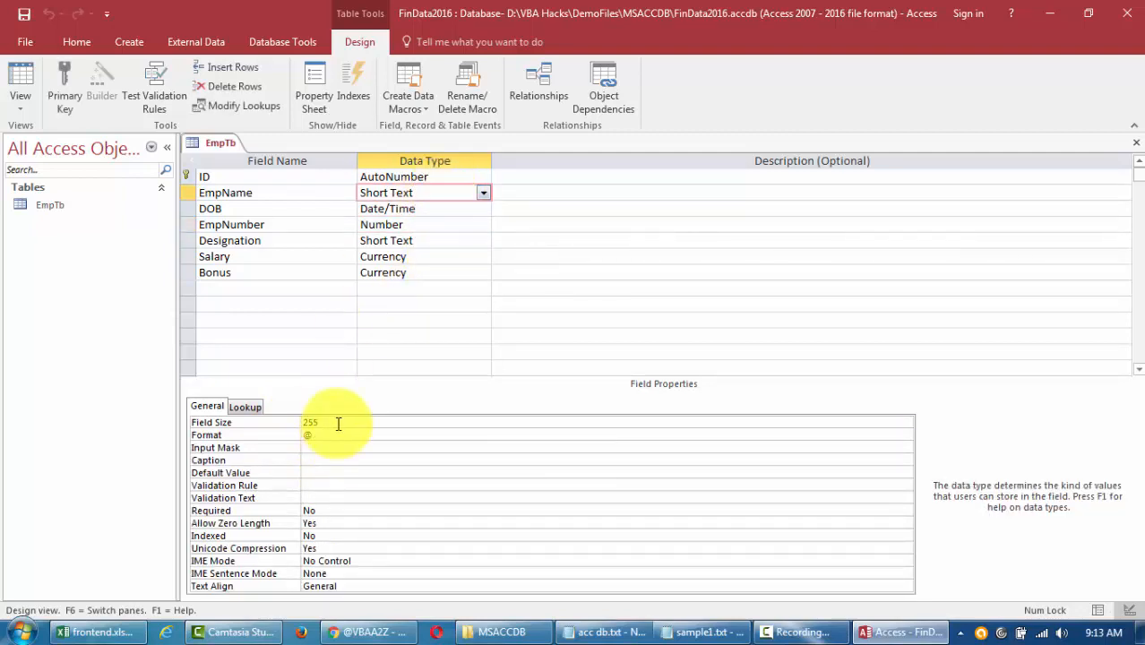
pyautogui.click(267, 424)
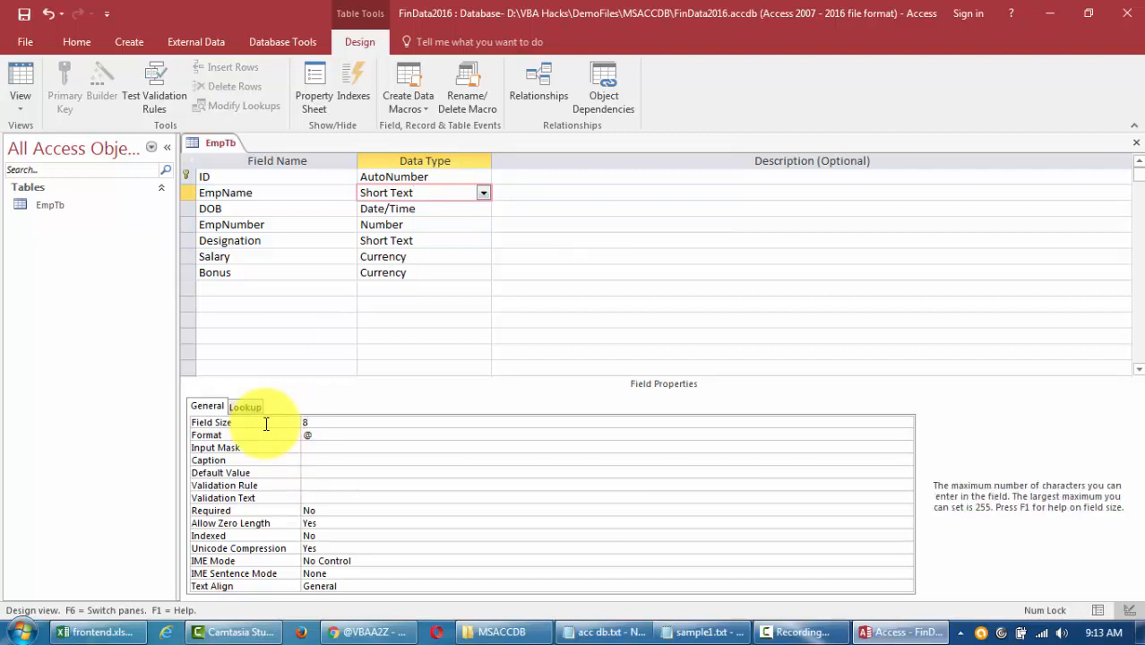
pyautogui.press('Escape')
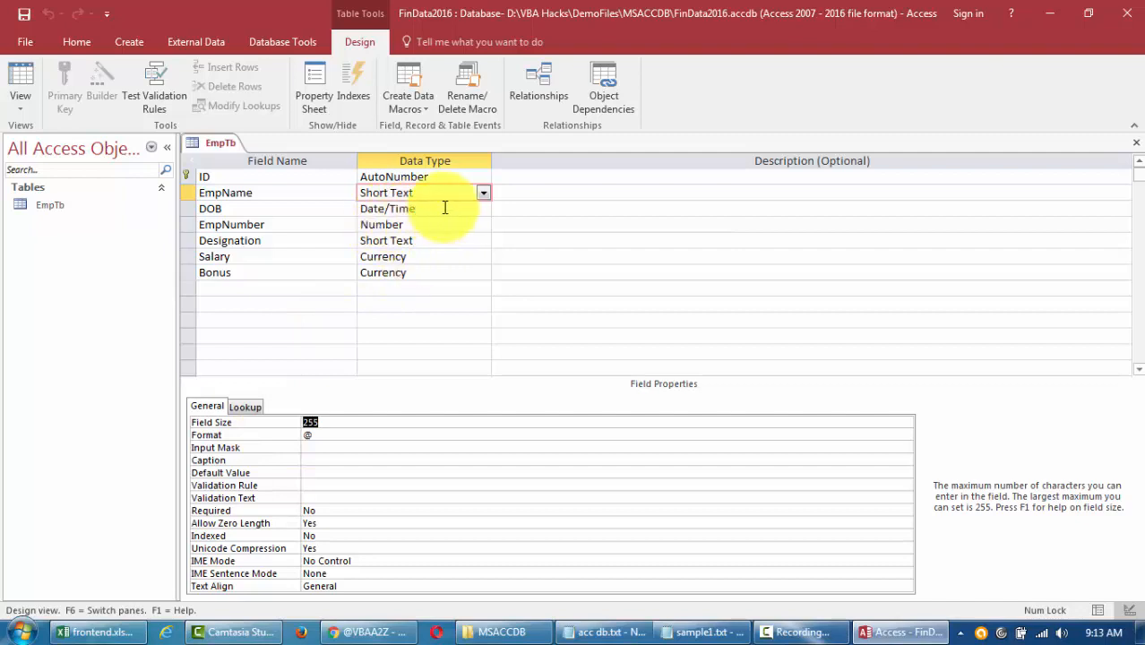
# Step: Change the EmpNumber field's data type to Short Text and select its field size value
pyautogui.click(442, 209)
pyautogui.click(443, 225)
pyautogui.click(483, 231)
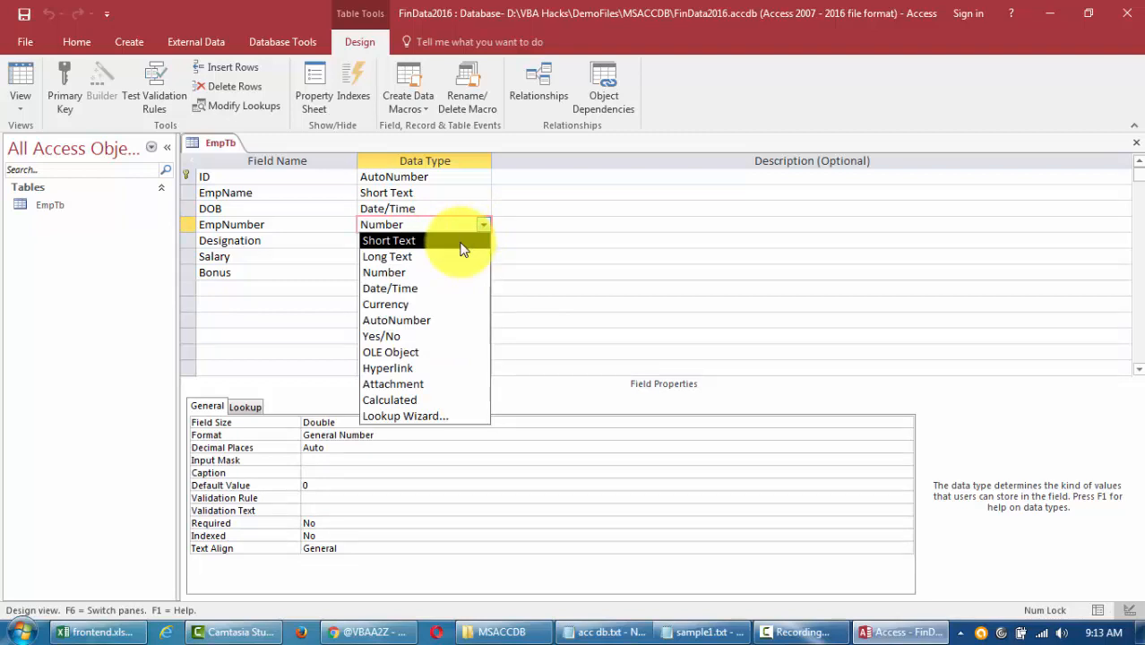
pyautogui.click(464, 250)
pyautogui.click(266, 428)
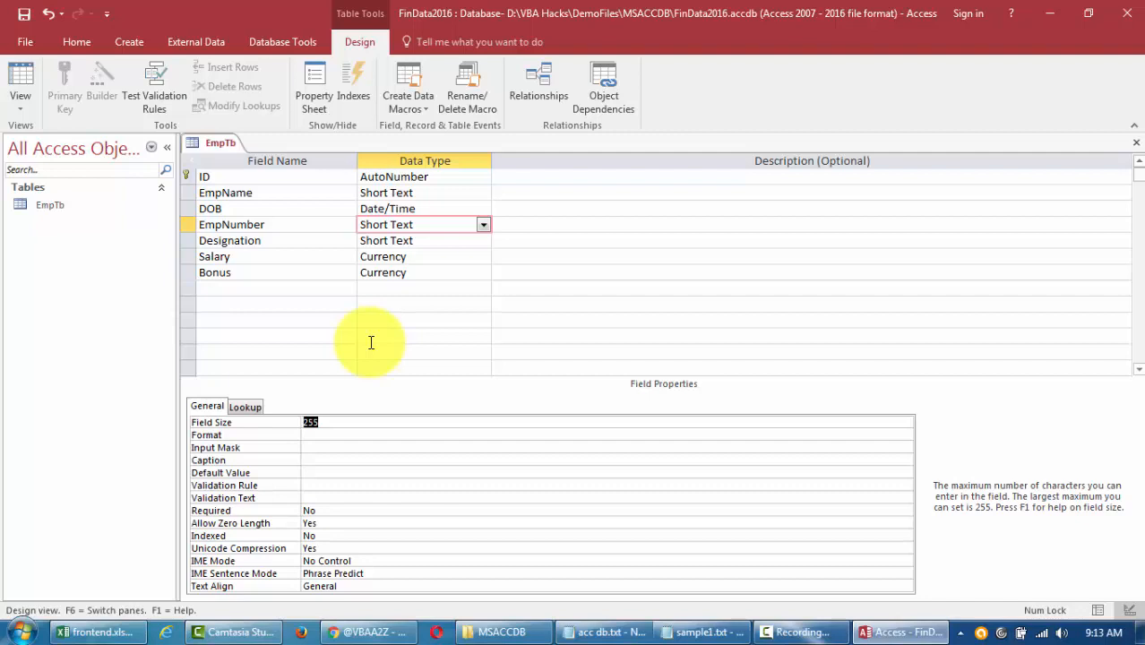
# Step: Examine the data types of the Designation, Salary and Bonus fields and the types available for Salary and Bonus
pyautogui.click(441, 239)
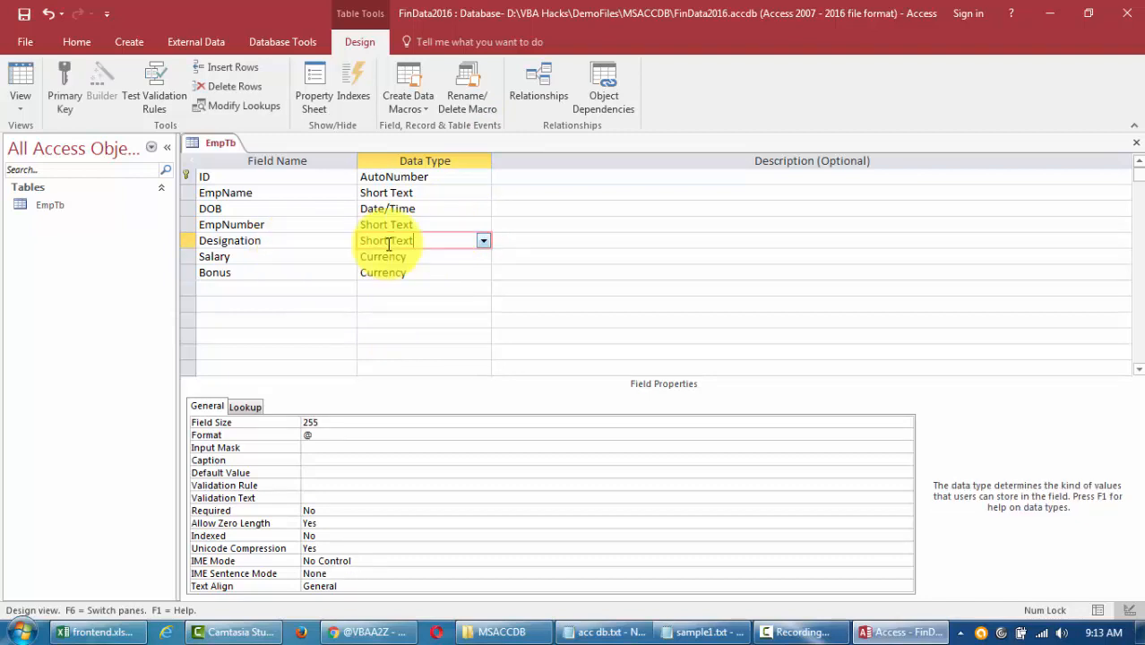
pyautogui.click(438, 260)
pyautogui.click(438, 267)
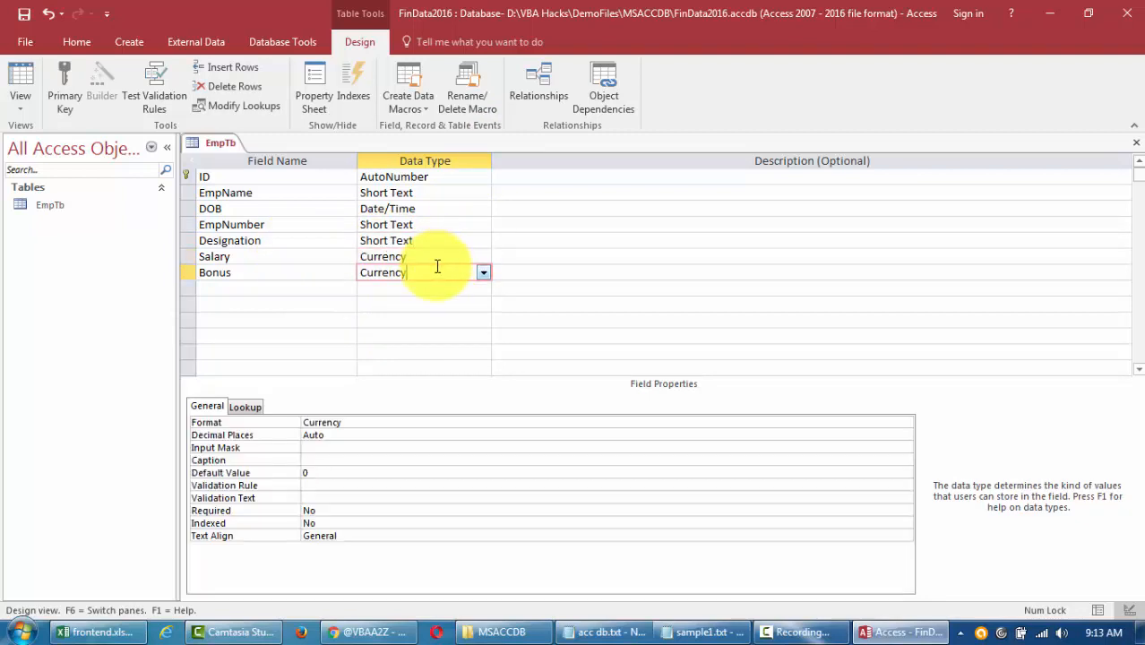
pyautogui.click(446, 255)
pyautogui.click(484, 258)
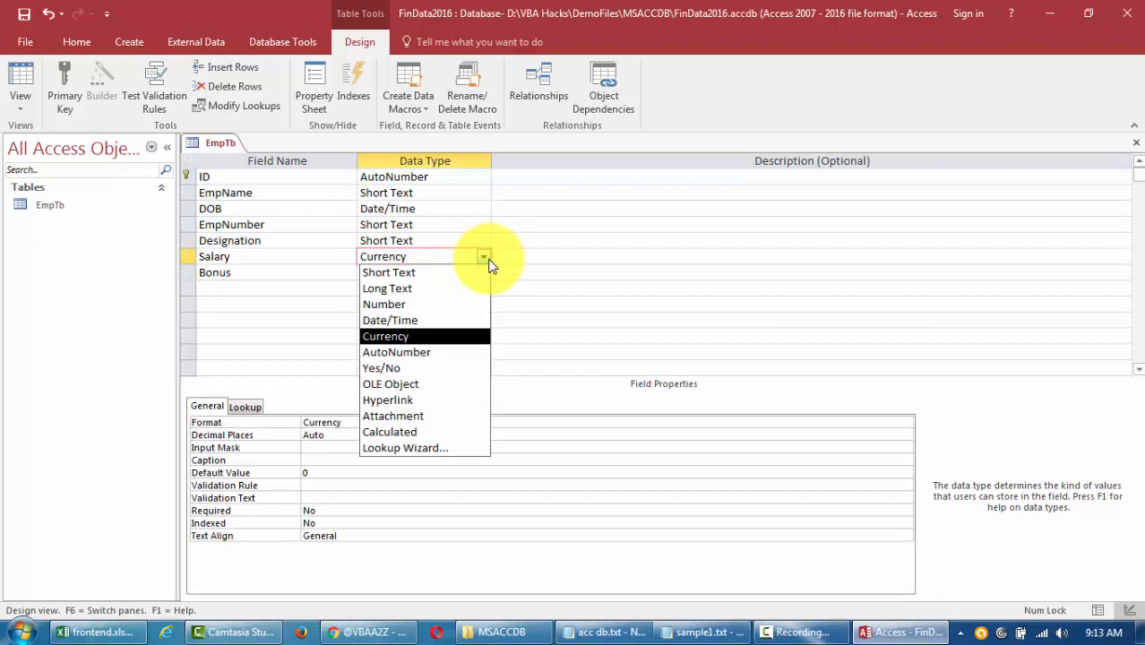
pyautogui.click(484, 259)
pyautogui.click(485, 276)
pyautogui.click(485, 277)
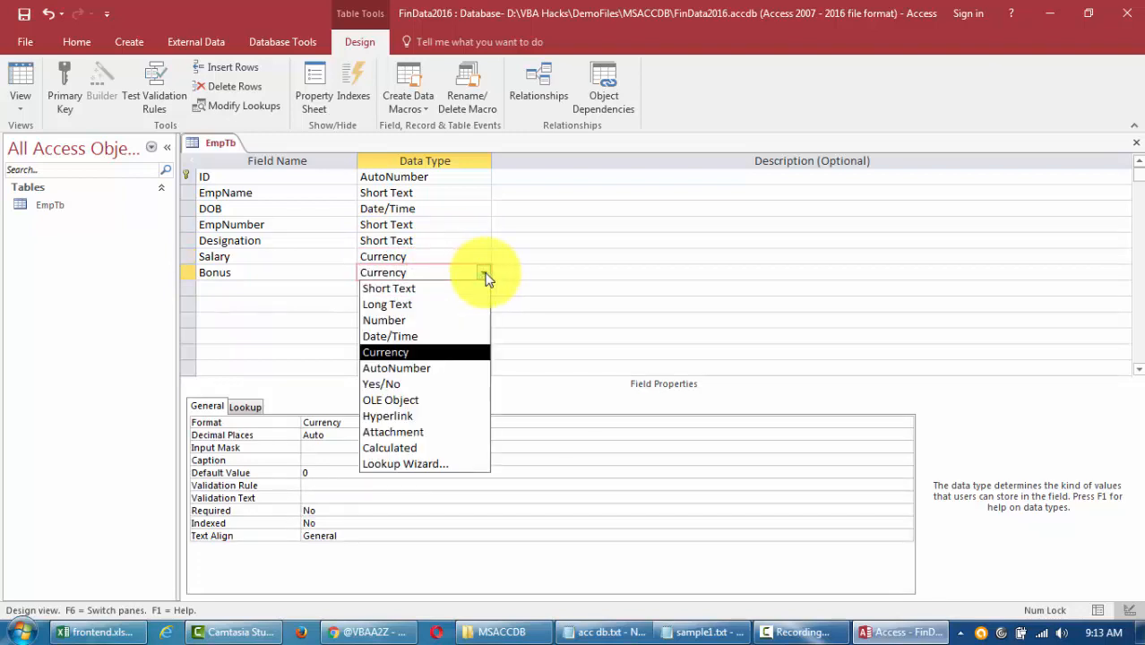
pyautogui.click(485, 274)
pyautogui.click(483, 272)
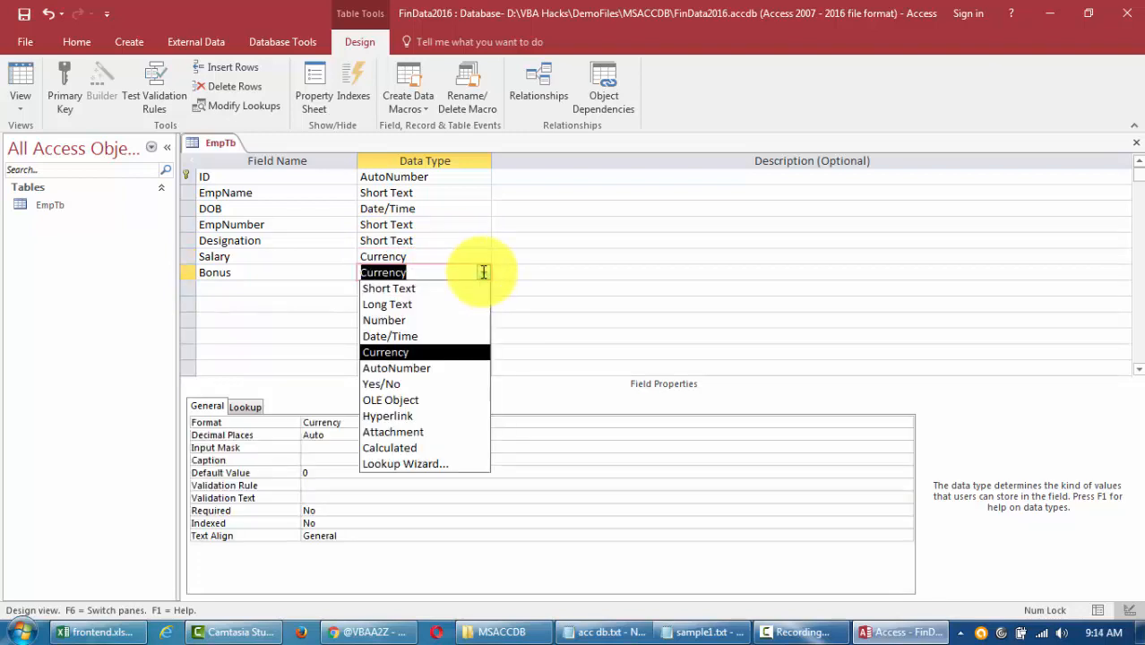
# Step: Change the Bonus field's data type to Number, try Double as its field size, and set it to Long Integer
pyautogui.click(408, 320)
pyautogui.click(369, 422)
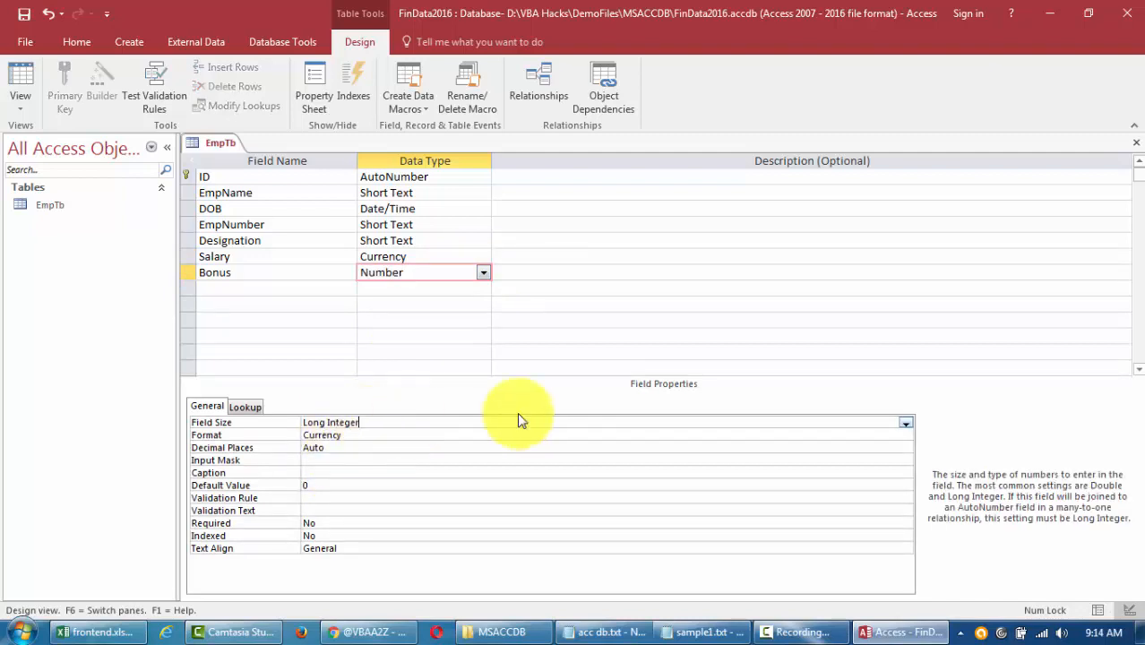
pyautogui.click(905, 427)
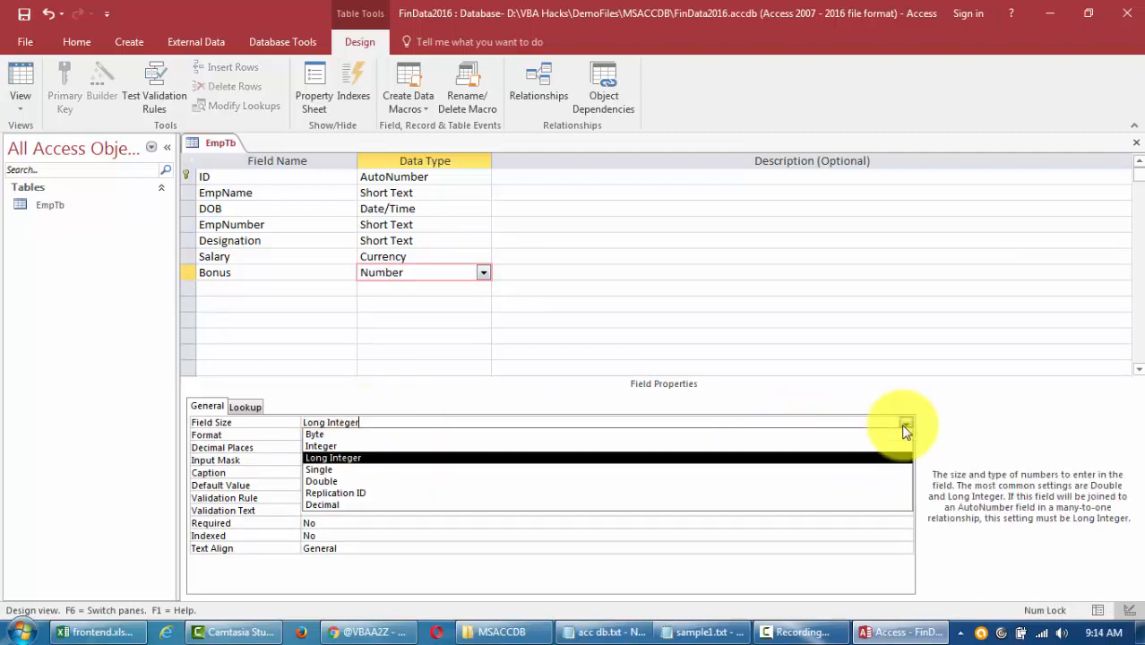
pyautogui.click(476, 481)
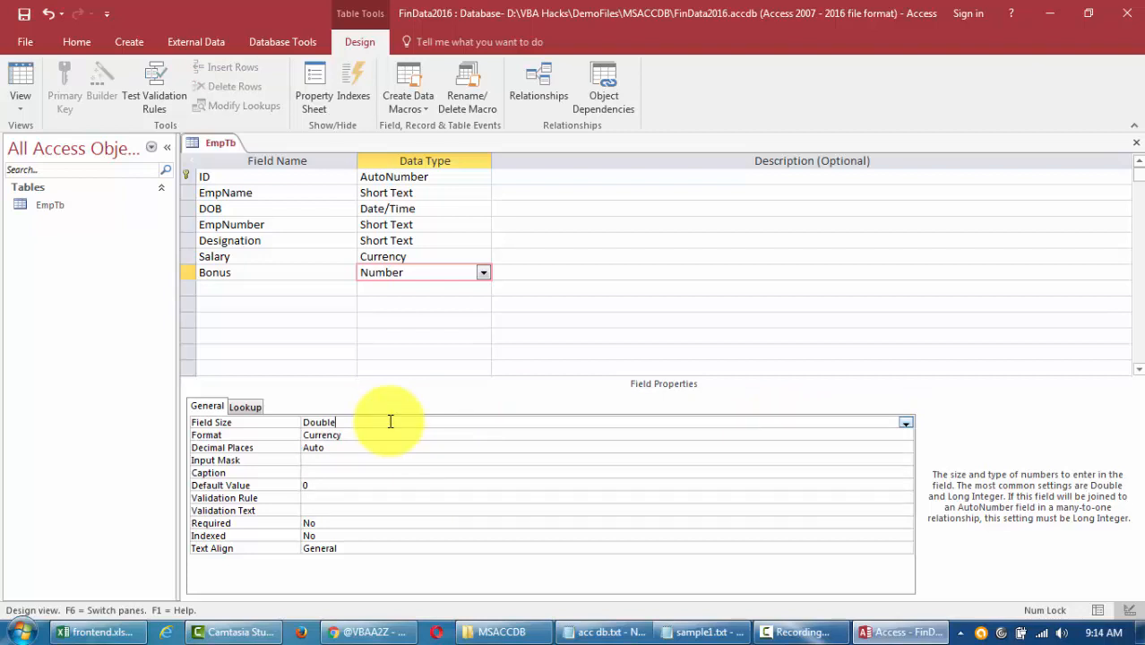
pyautogui.click(906, 424)
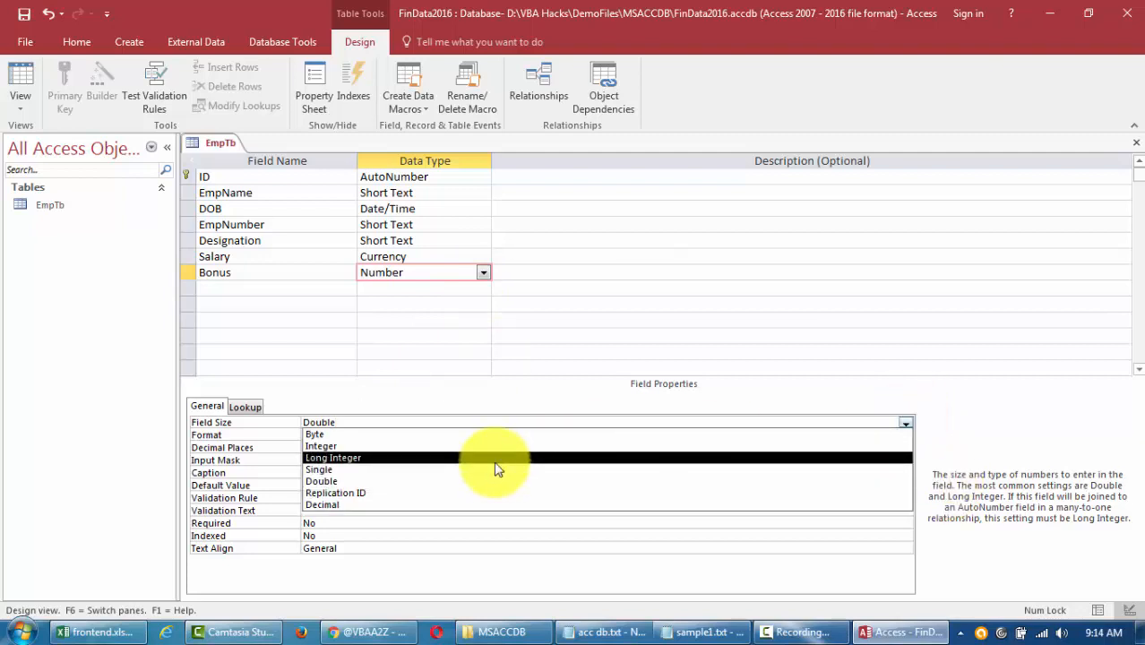
pyautogui.click(497, 460)
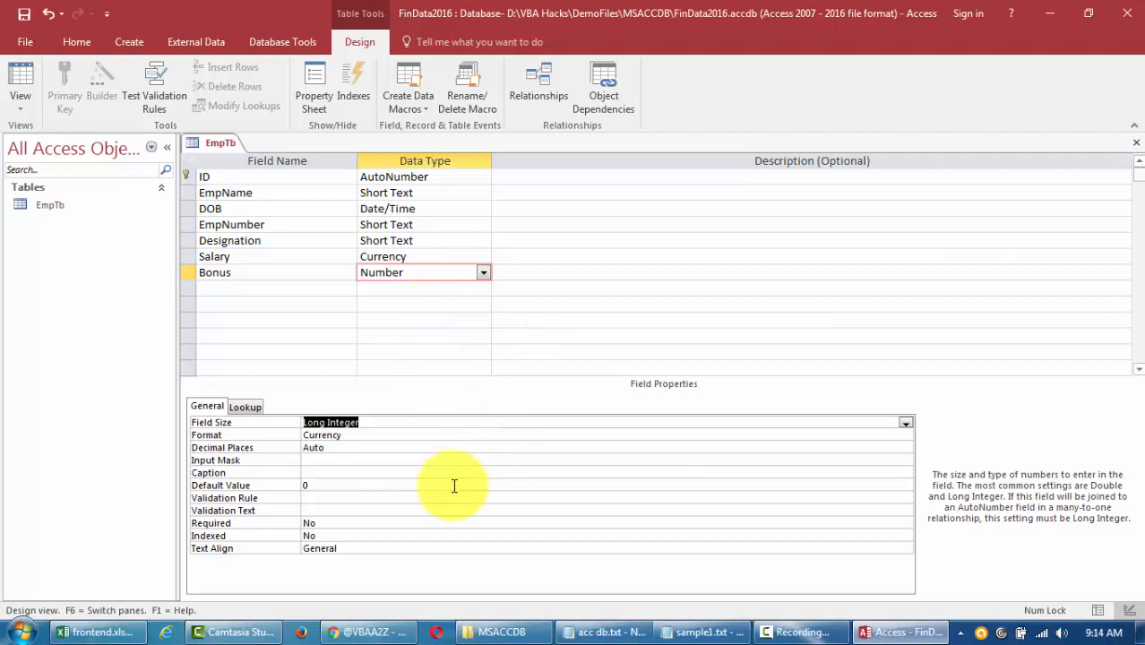
# Step: Save the EmpTb table, view it as a datasheet and return to its design
pyautogui.rightClick(221, 148)
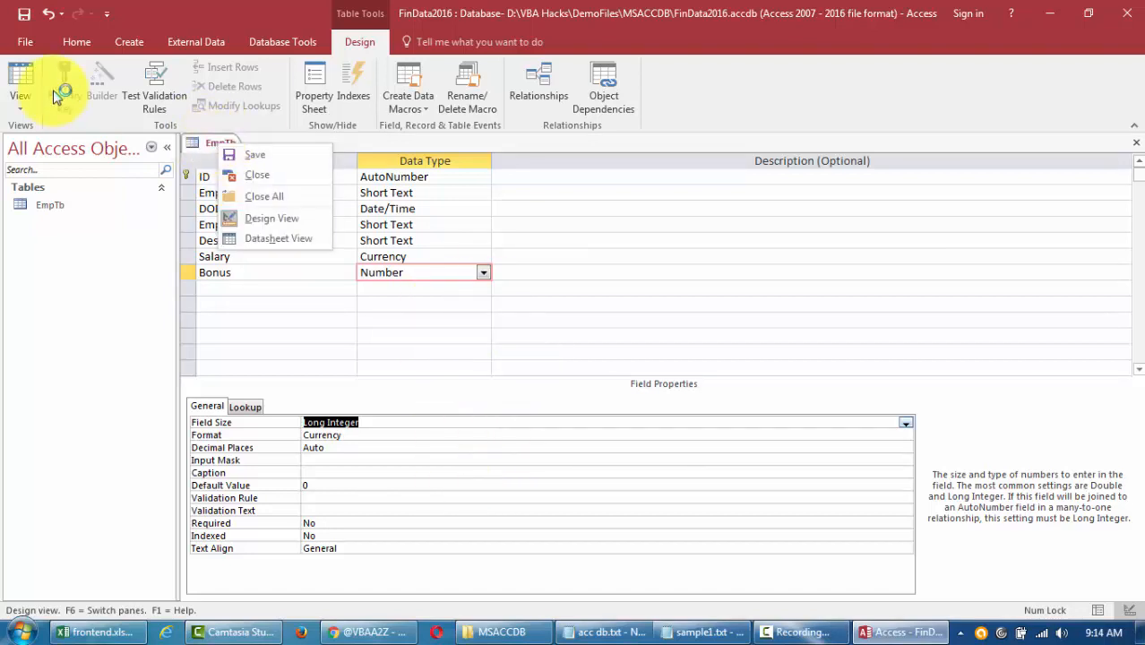
pyautogui.click(27, 82)
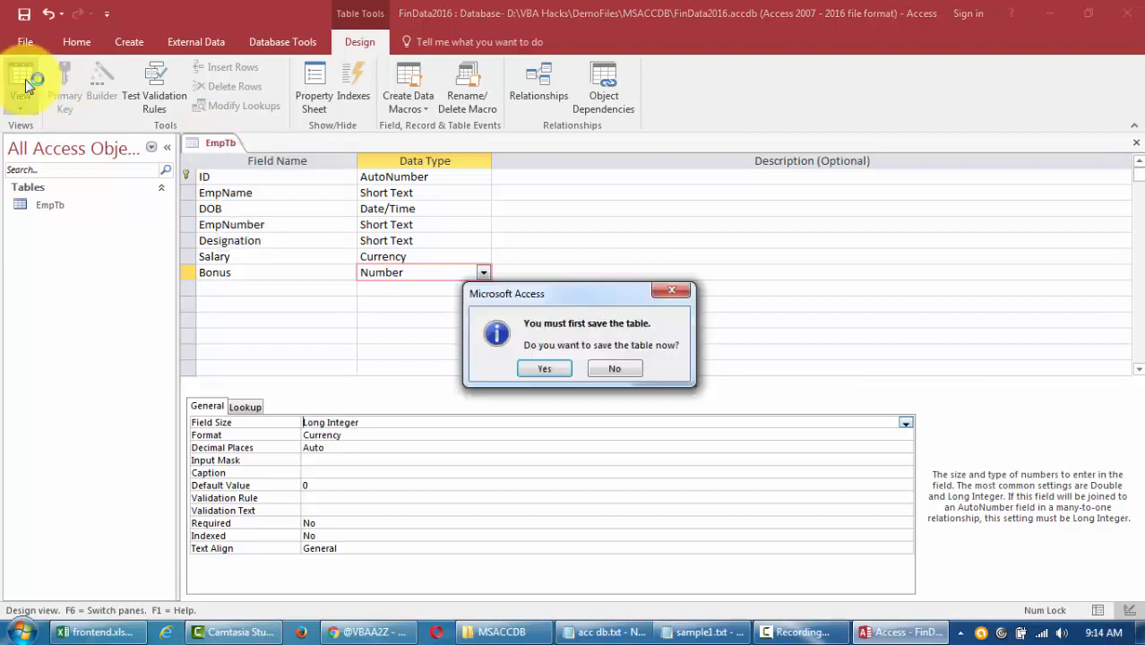
pyautogui.press('Return')
pyautogui.click(28, 109)
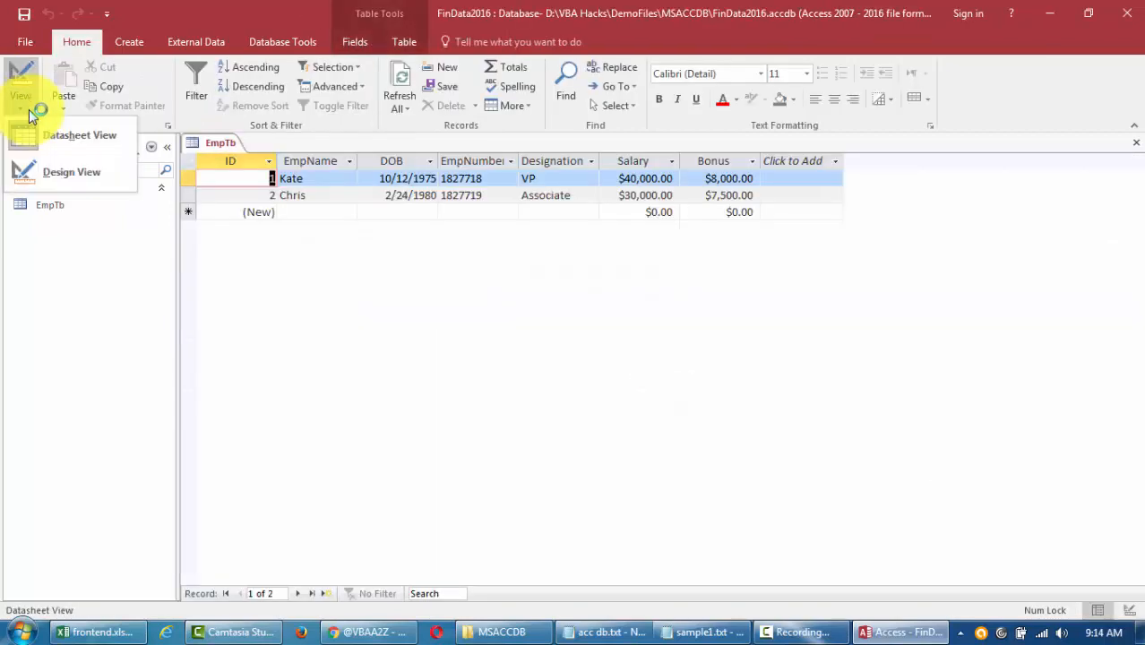
pyautogui.click(67, 176)
# Step: Try a placeholder description on the ID field, discard it, and view the data types offered for a new field
pyautogui.click(506, 173)
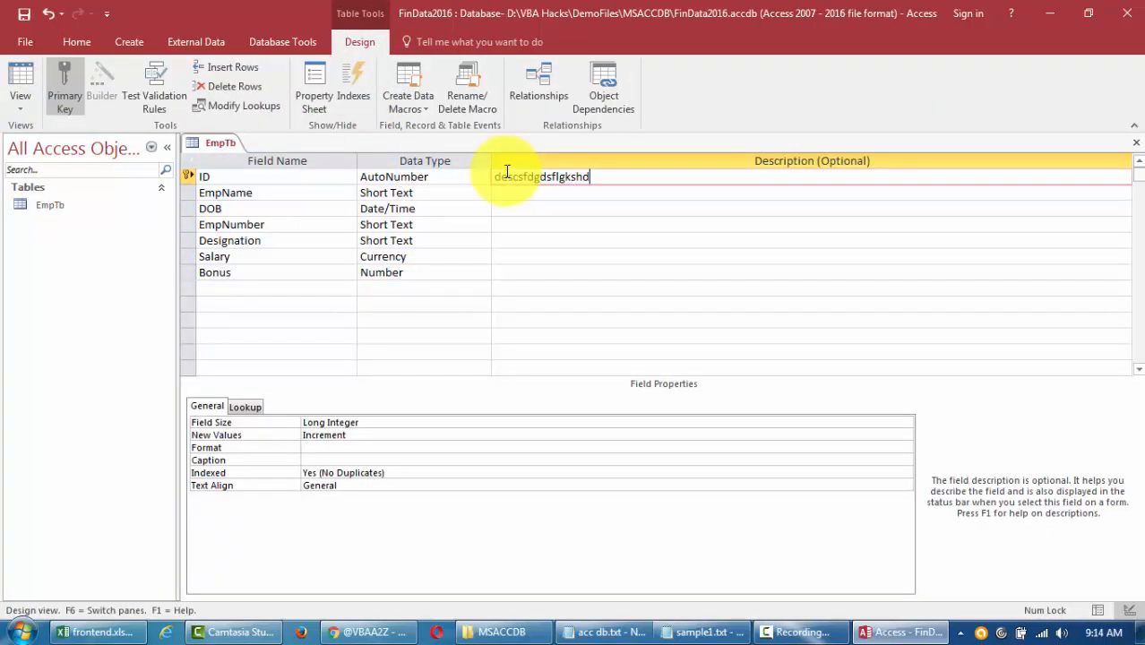
pyautogui.press('Escape')
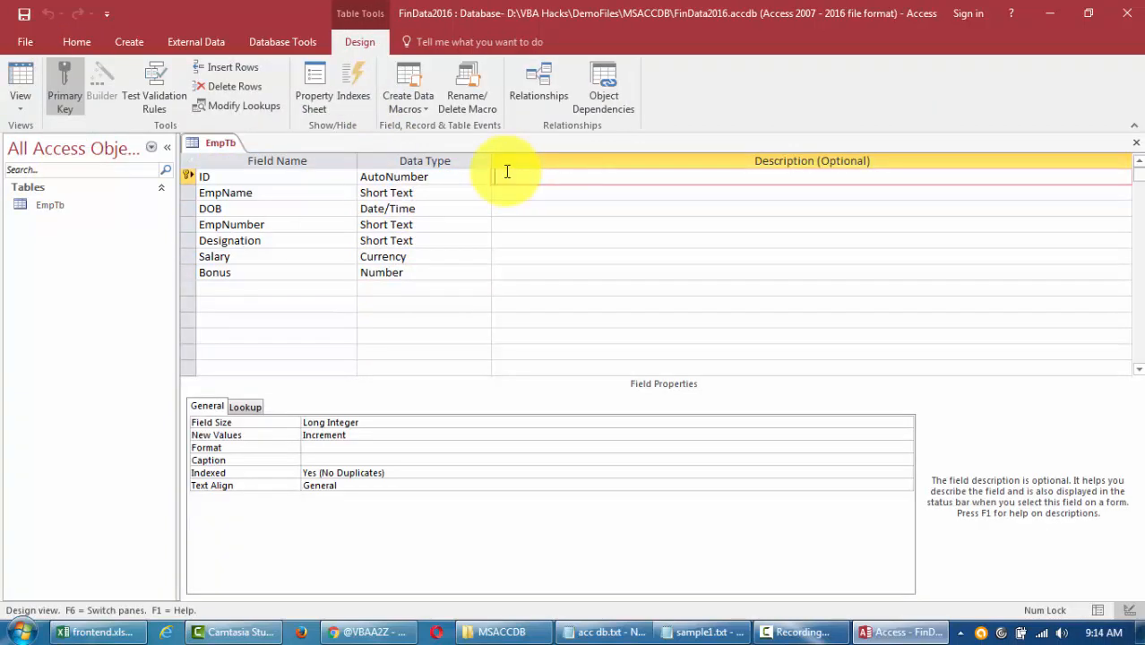
pyautogui.click(459, 276)
pyautogui.click(483, 287)
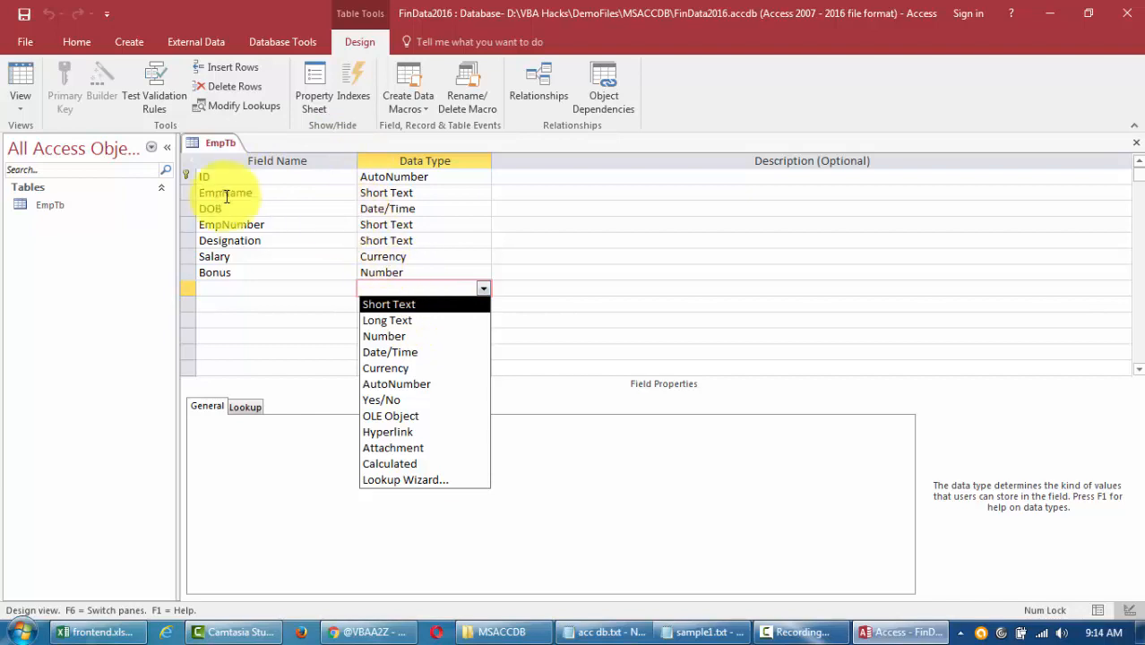
# Step: Set the ID and EmpNumber fields together as the table's primary key
pyautogui.click(189, 173)
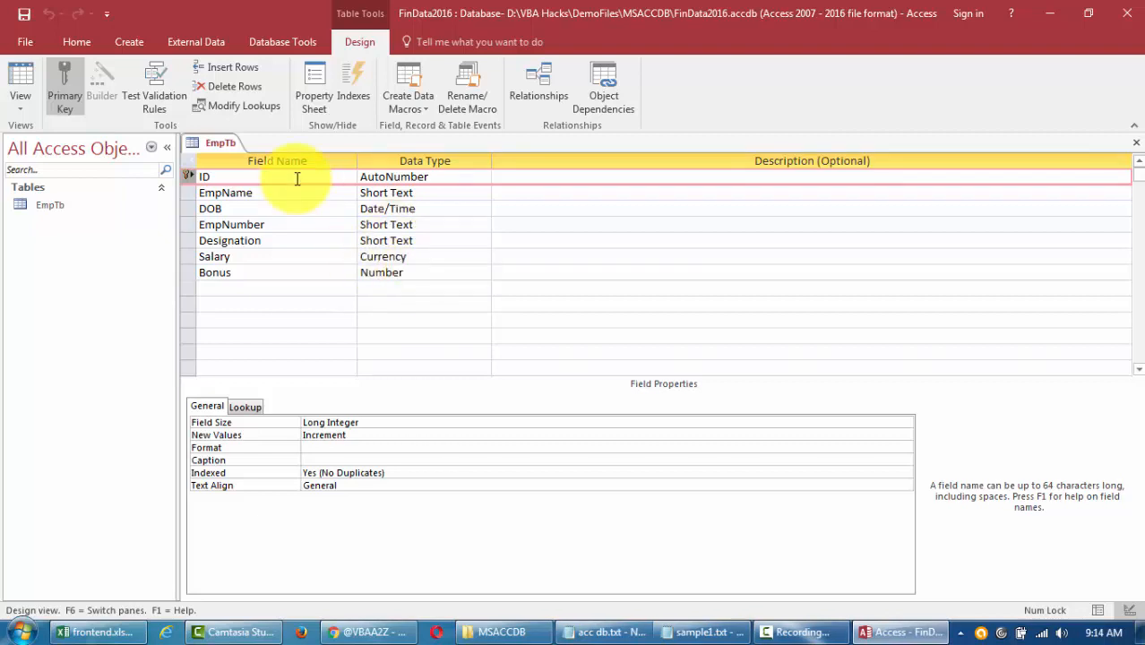
pyautogui.click(188, 194)
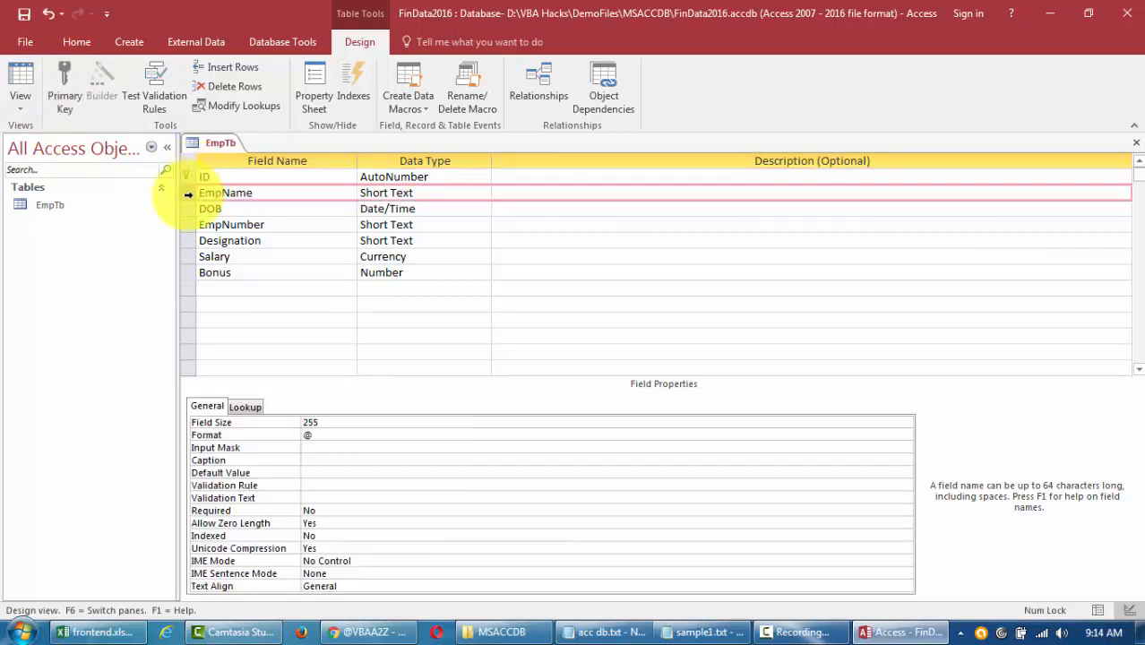
pyautogui.click(188, 225)
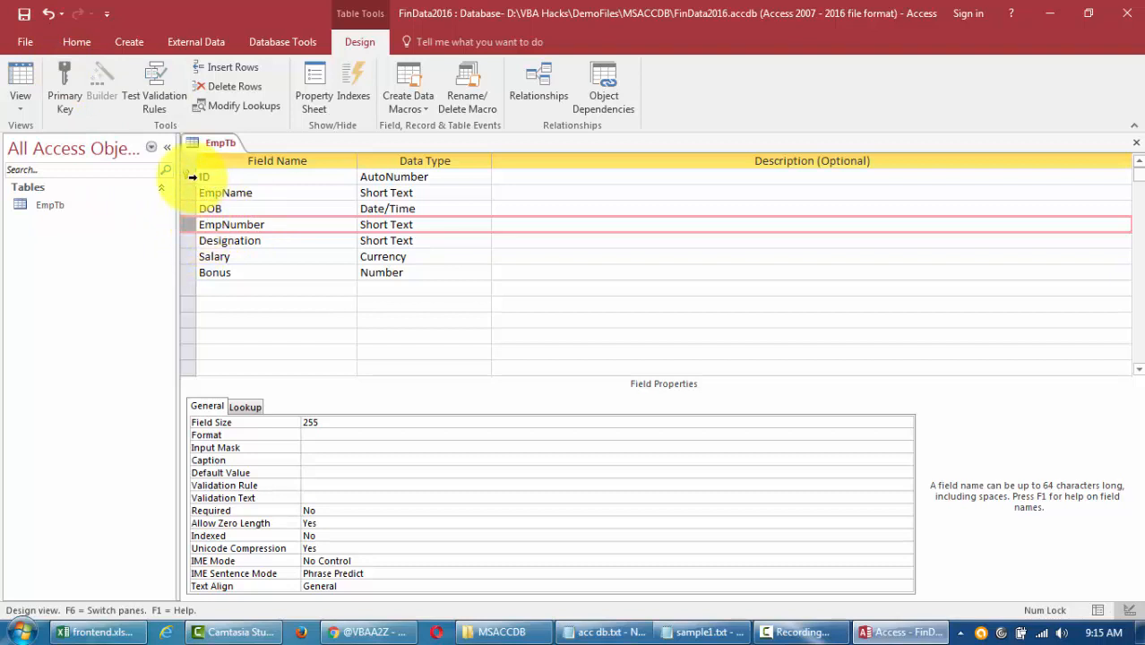
pyautogui.moveTo(191, 177); pyautogui.dragTo(186, 227)
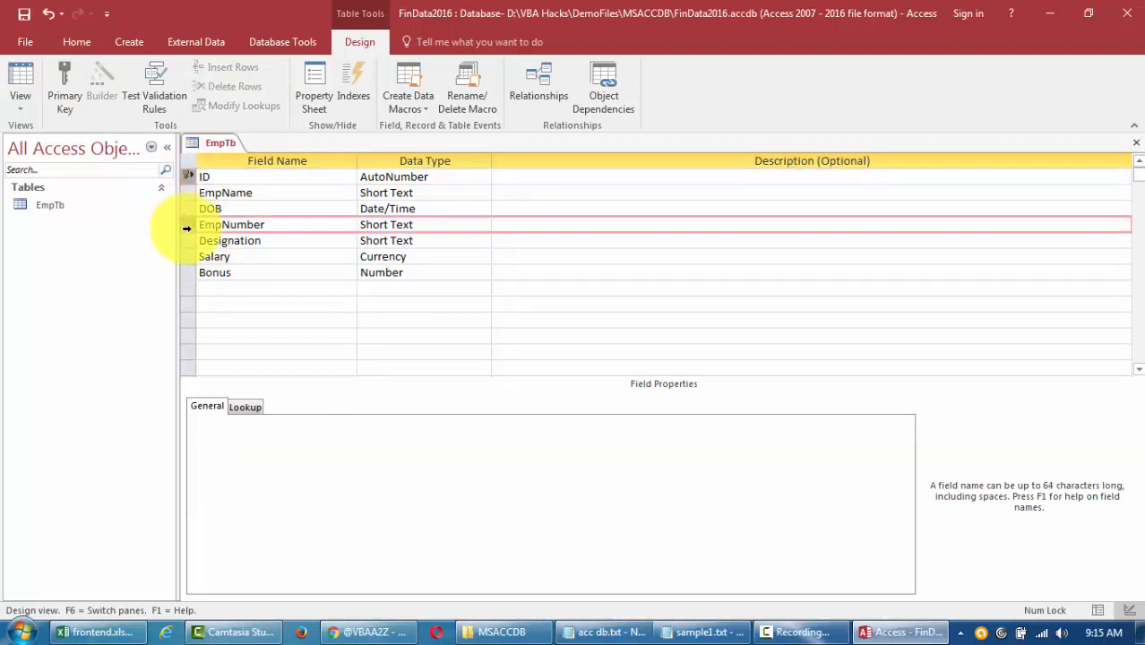
pyautogui.click(54, 77)
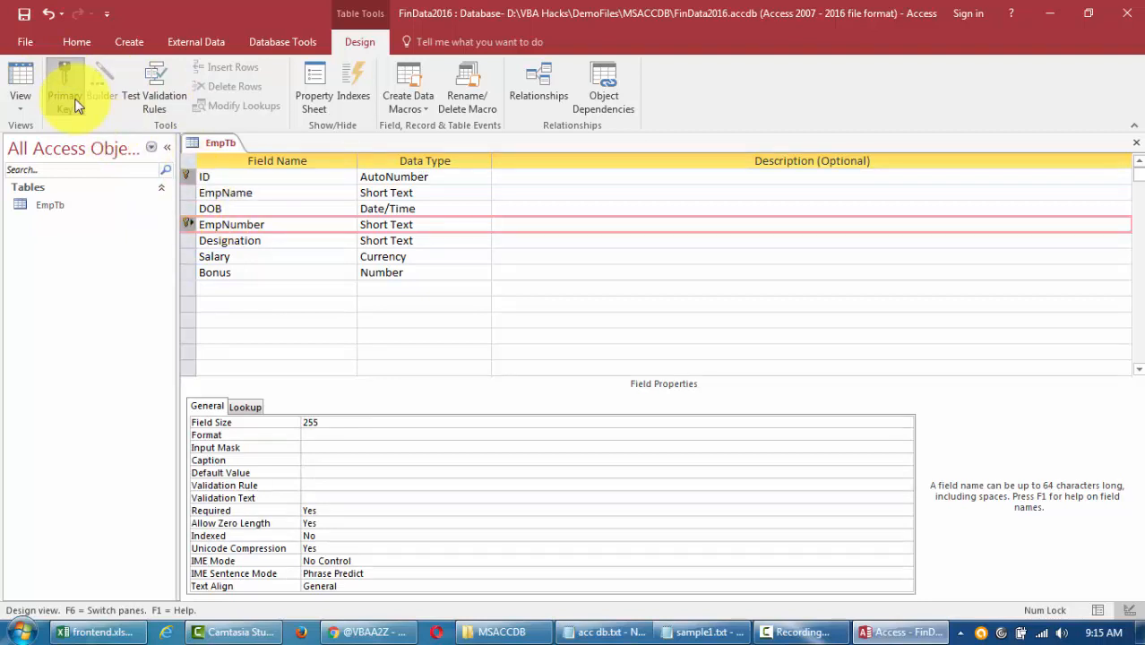
# Step: Remove the combined primary key and make the ID field alone the primary key
pyautogui.click(76, 106)
pyautogui.click(186, 176)
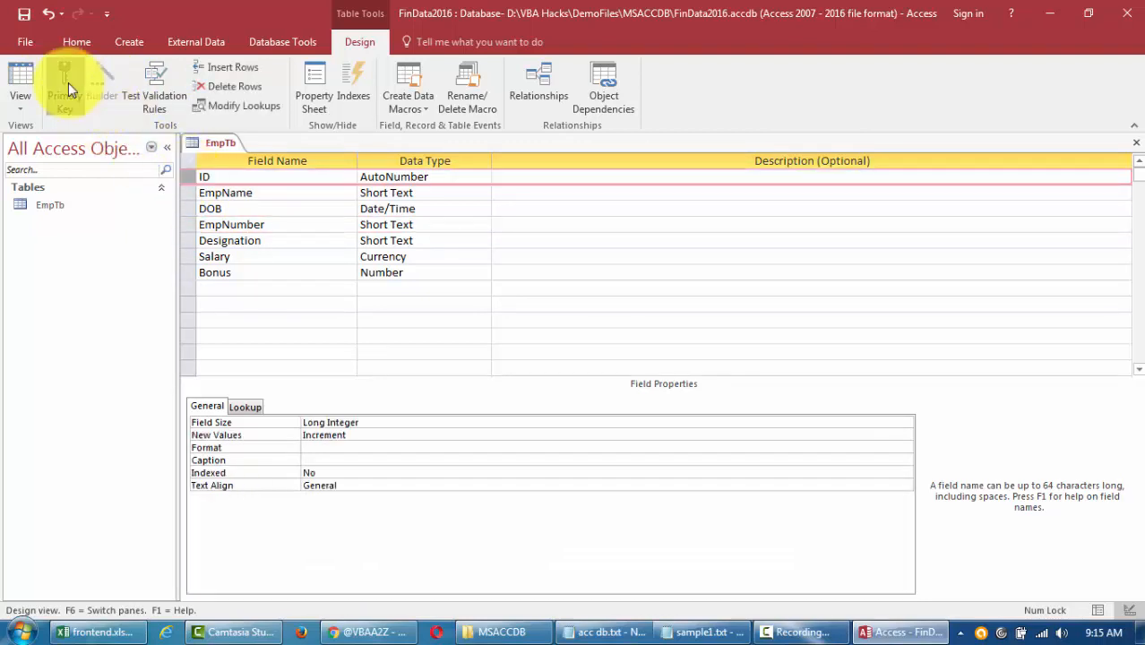
pyautogui.click(68, 83)
# Step: Examine the data types available for the Bonus field
pyautogui.click(437, 273)
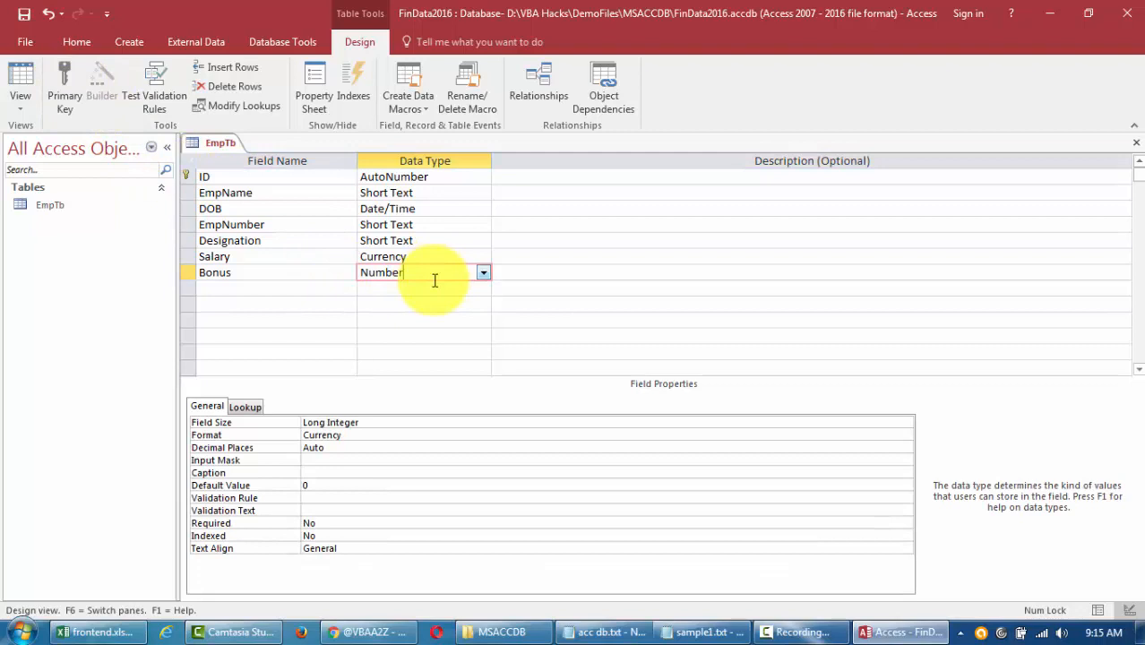
pyautogui.click(483, 273)
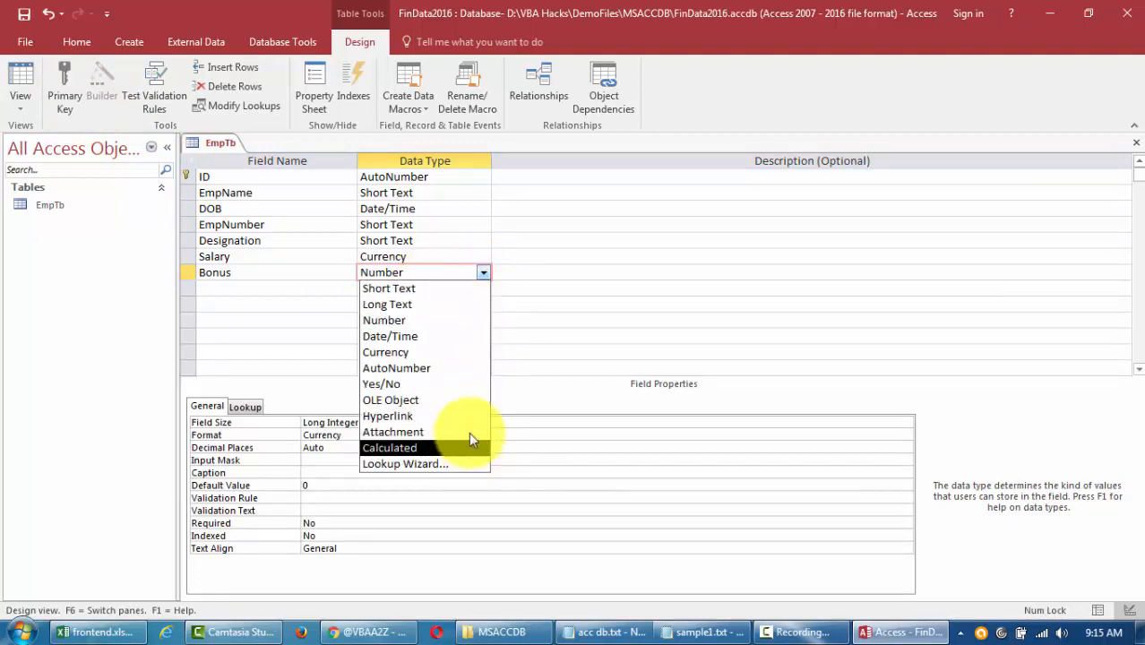
pyautogui.click(439, 247)
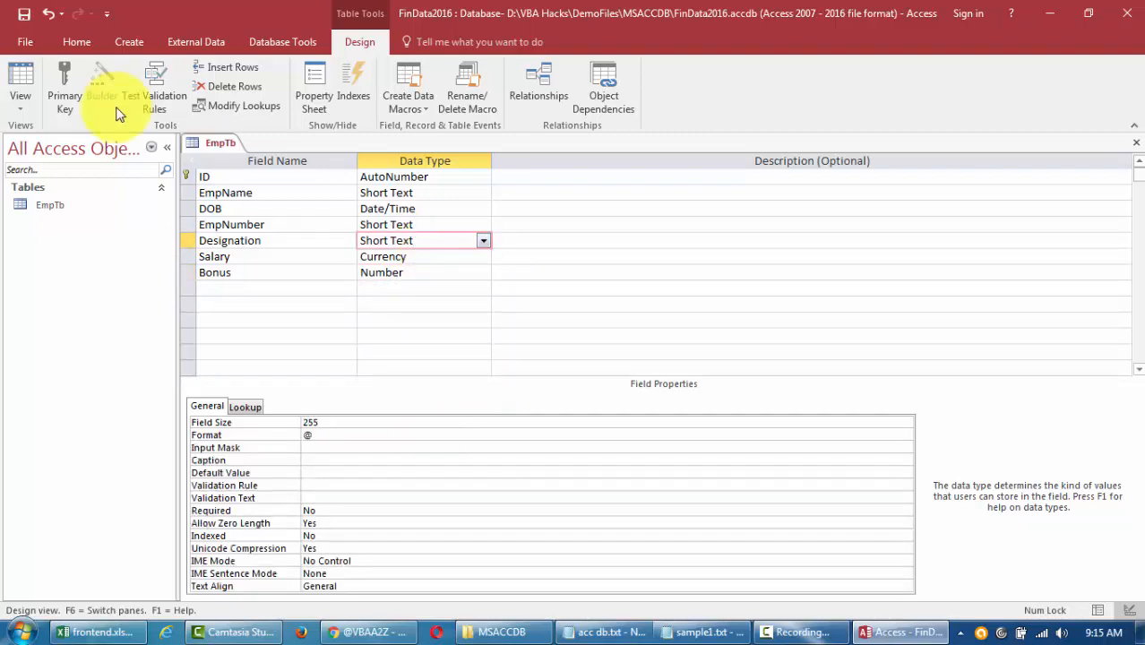
# Step: Save and close the EmpTb table, and delete it from the database
pyautogui.click(24, 83)
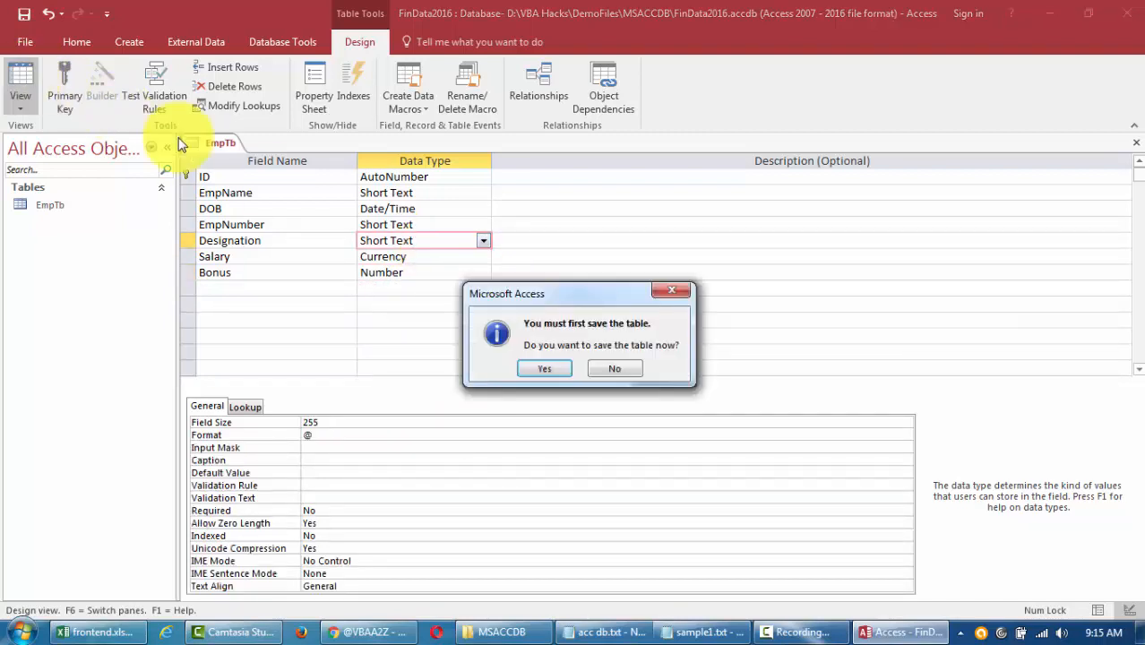
pyautogui.press('Return')
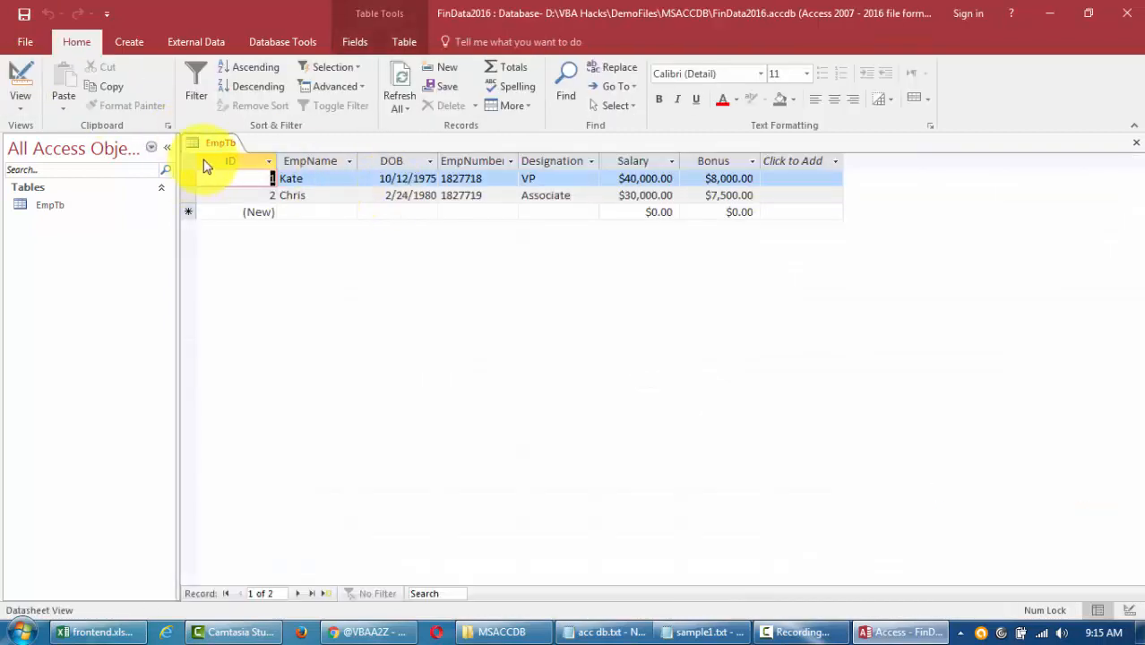
pyautogui.click(87, 212)
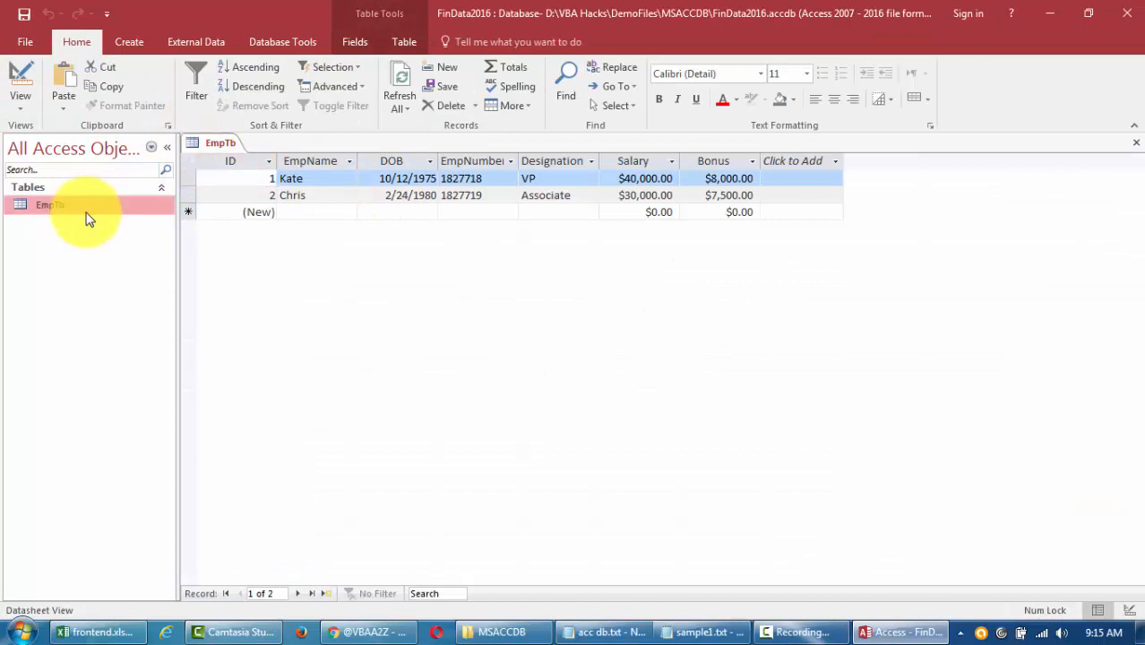
pyautogui.rightClick(211, 145)
pyautogui.click(245, 199)
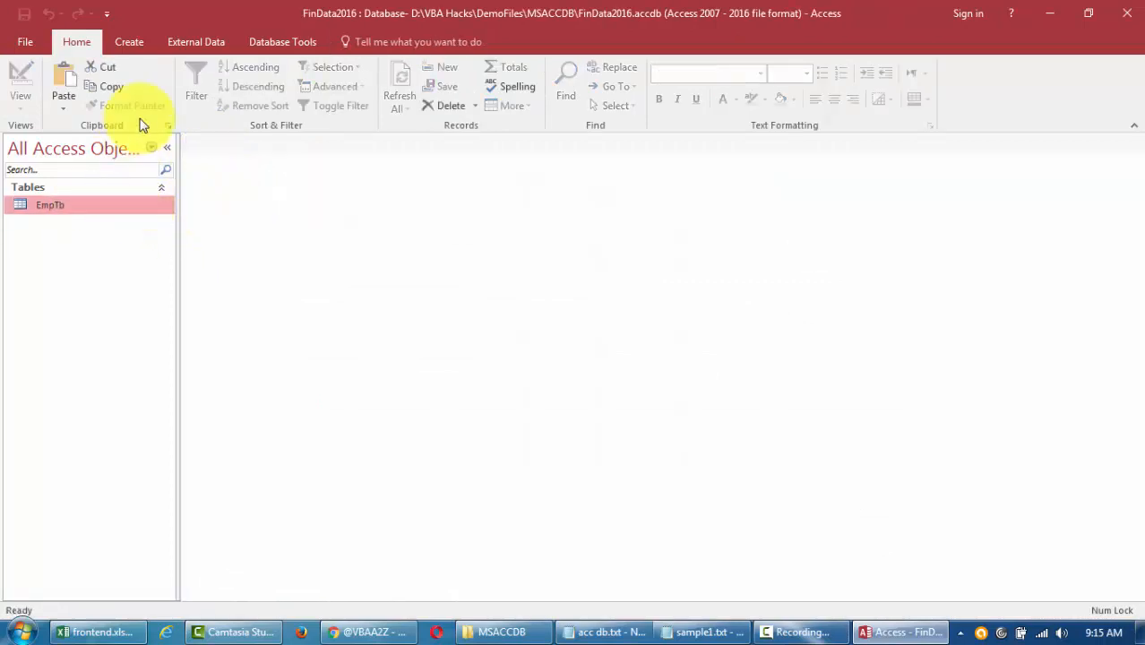
pyautogui.press('Delete')
pyautogui.press('Return')
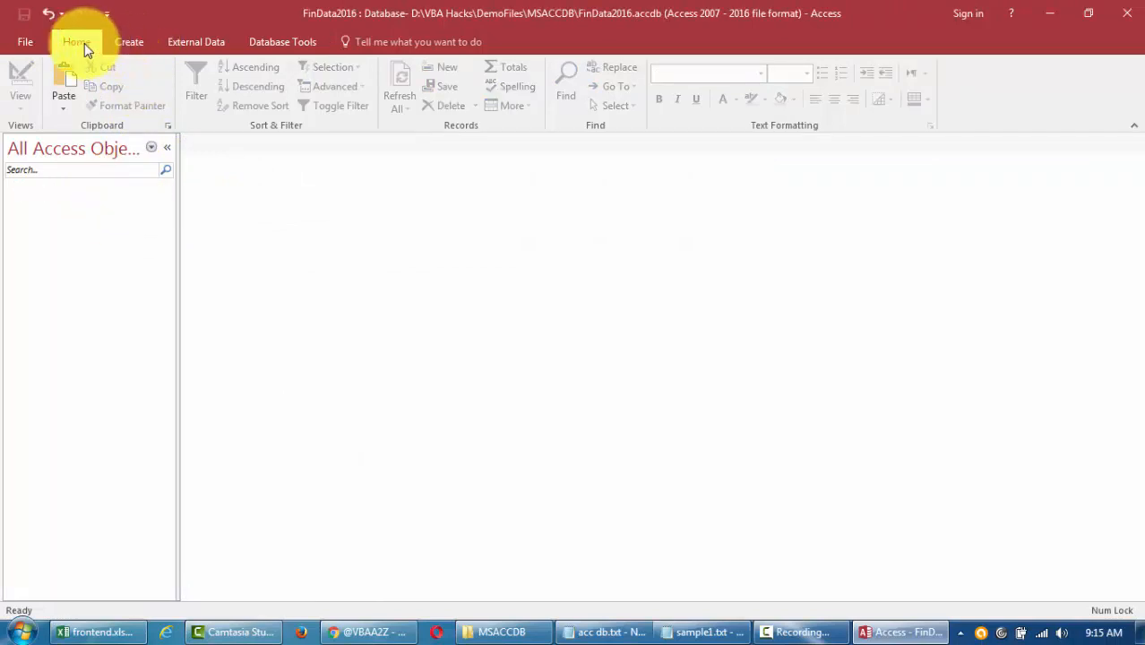
# Step: Create a new blank table and save it as EmpTb for editing in its design
pyautogui.click(131, 42)
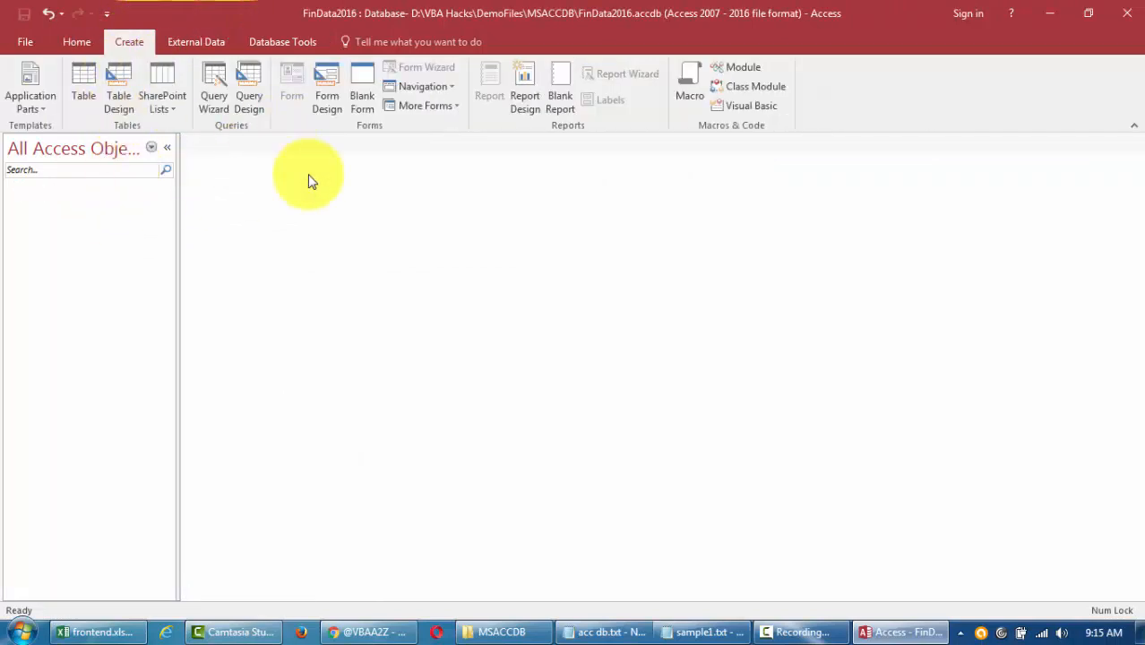
pyautogui.click(90, 81)
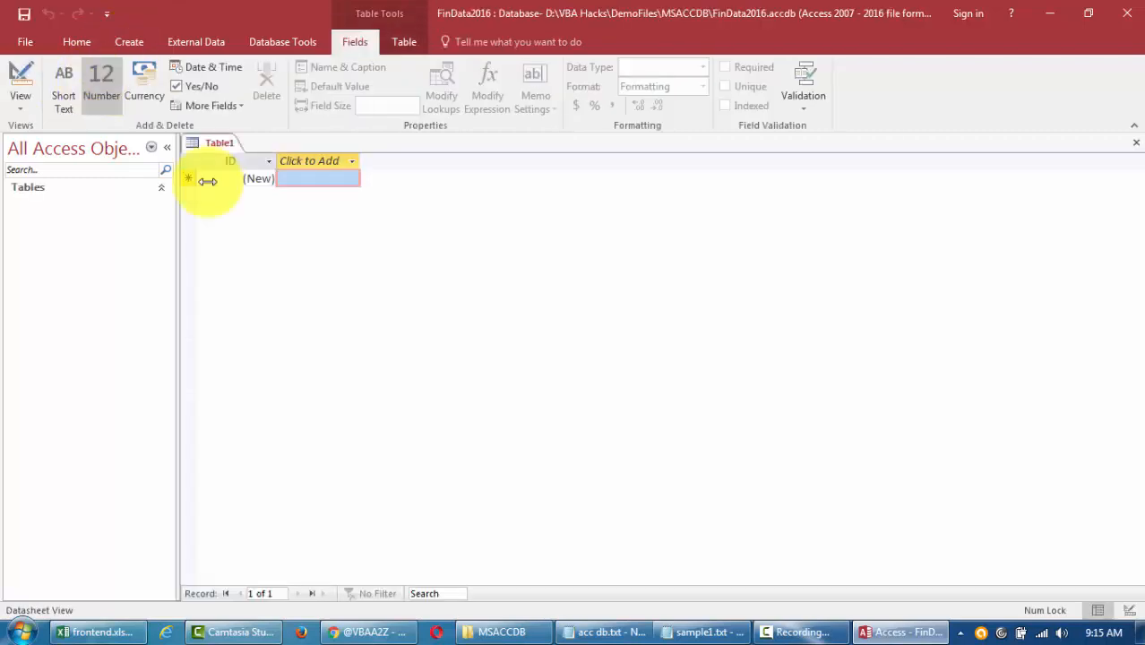
pyautogui.click(23, 83)
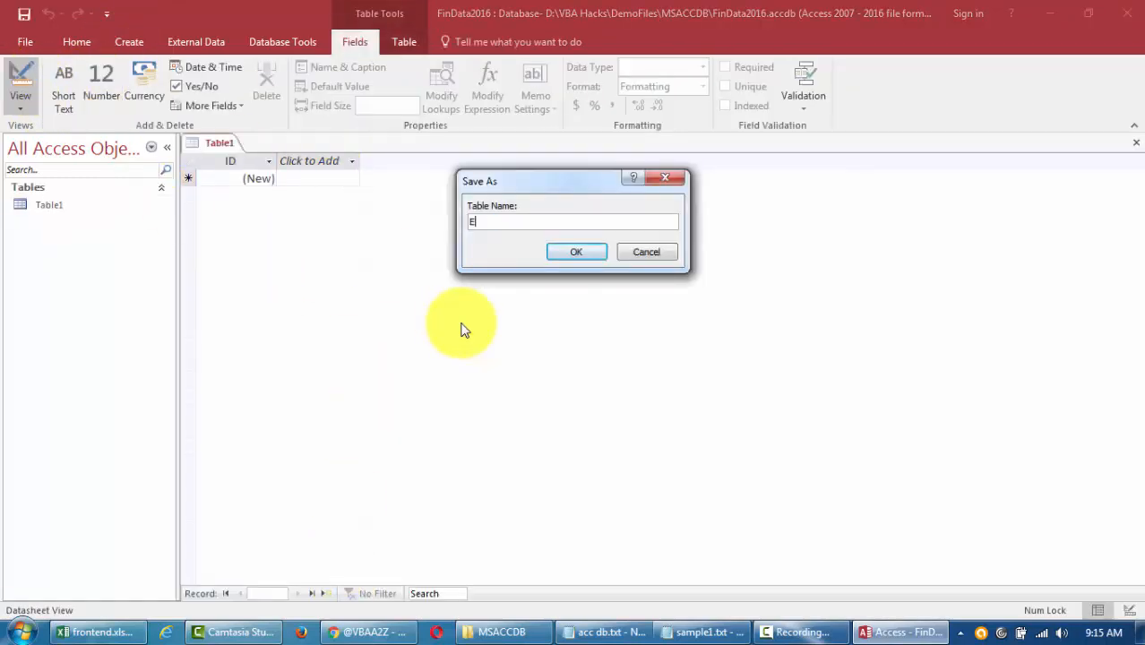
pyautogui.write('EmpTb')
pyautogui.press('Return')
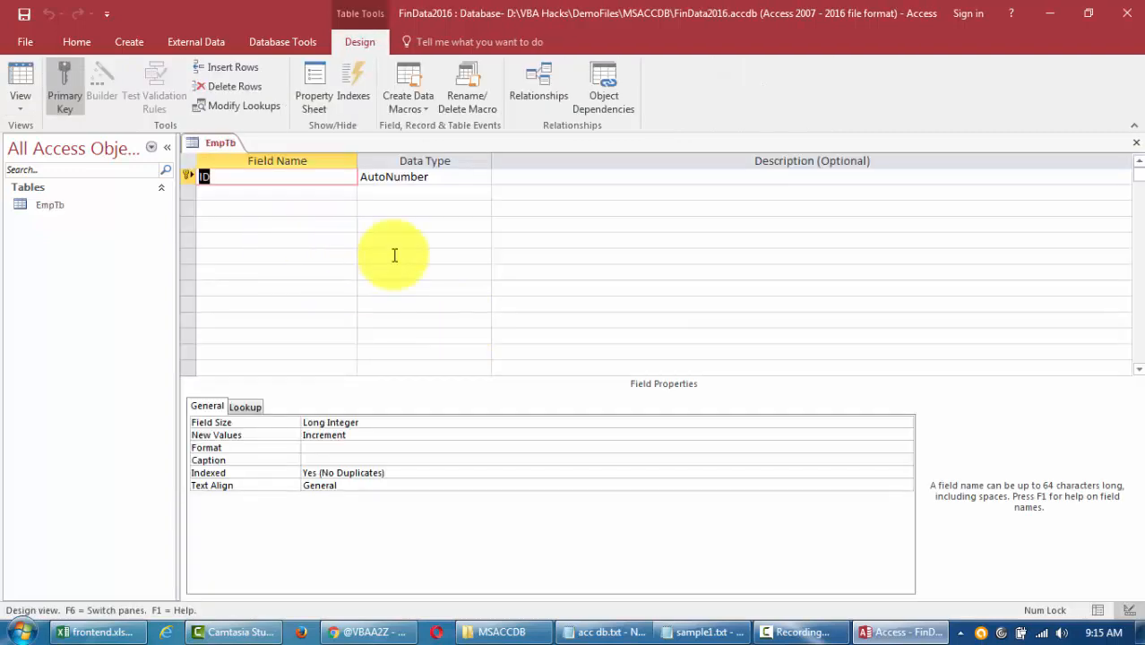
# Step: Copy the EmpName header from frontend.xlsm in Excel and add it as a field below ID in the EmpTb design
pyautogui.click(100, 633)
pyautogui.press('Left')
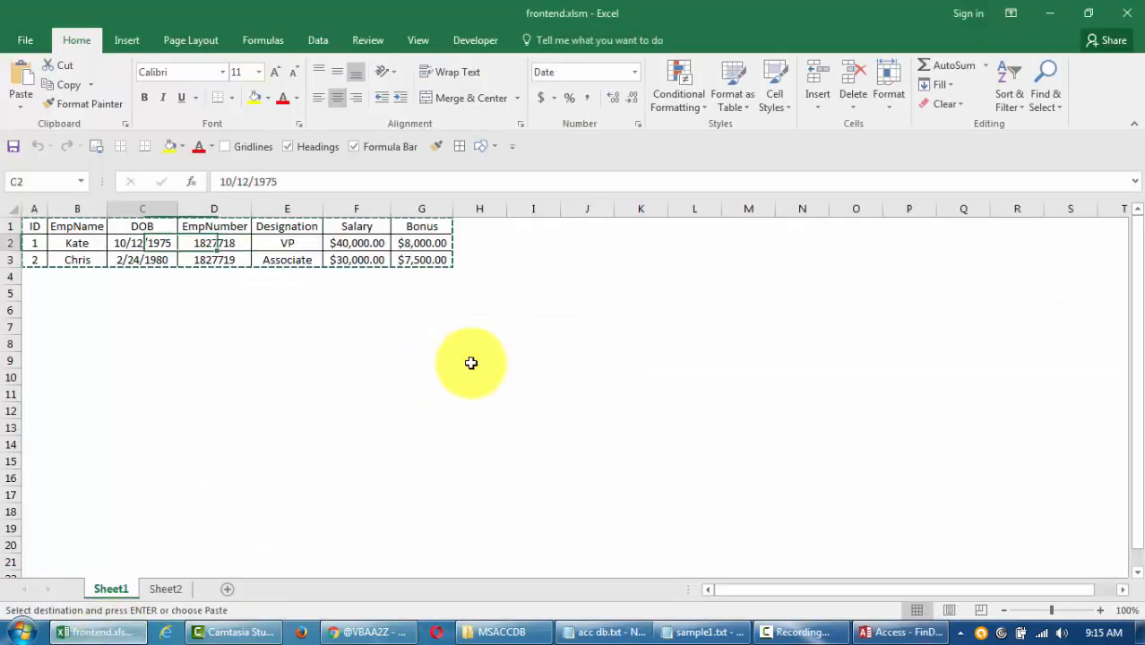
pyautogui.press('Escape')
pyautogui.press('Up')
pyautogui.press('Left')
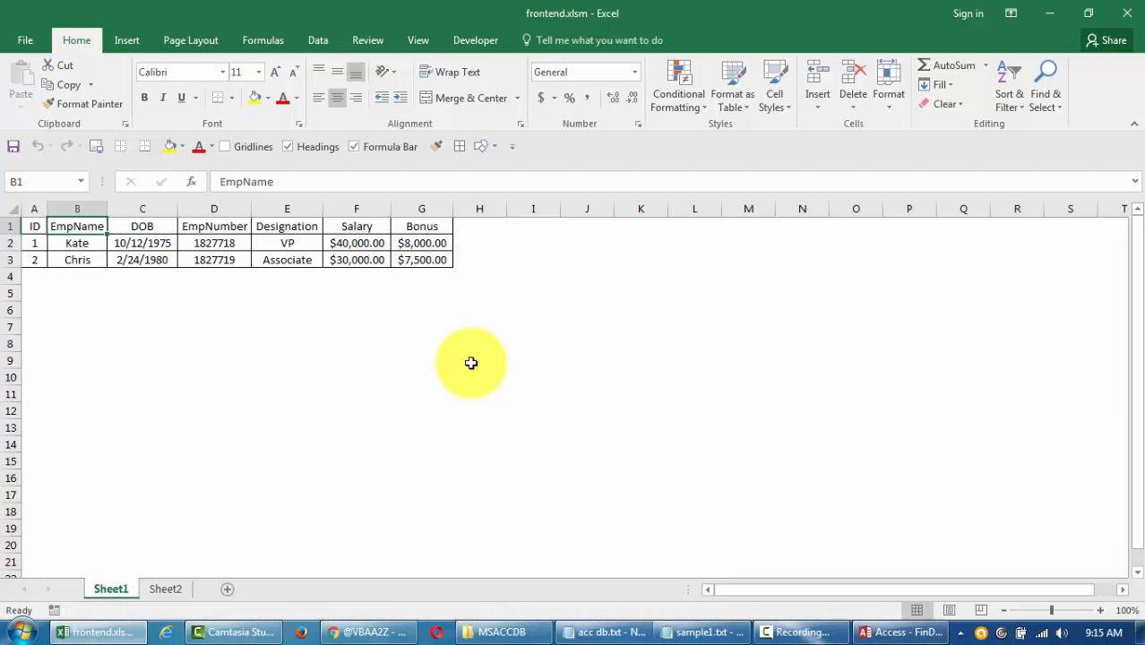
pyautogui.hotkey('ctrl', 'c')
pyautogui.hotkey('alt', 'Tab')
pyautogui.press('Down')
# Step: Copy the DOB header from the Excel sheet and add it as the field below EmpName in Access
pyautogui.hotkey('alt', 'Tab')
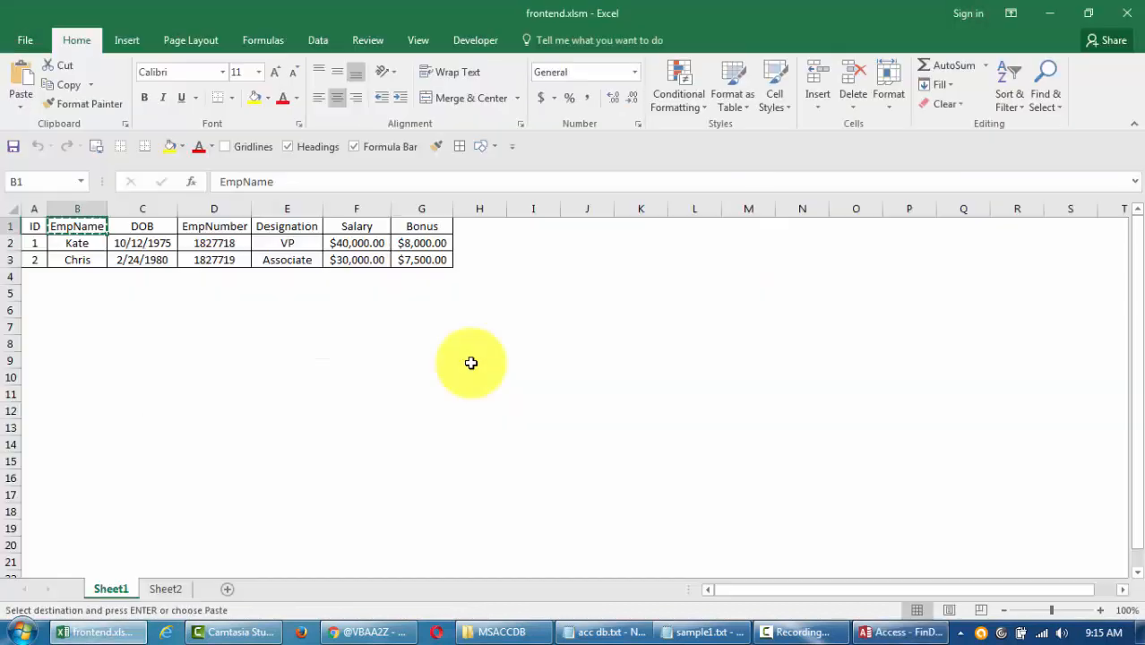
pyautogui.press('Right')
pyautogui.hotkey('ctrl', 'c')
pyautogui.press('Right')
pyautogui.hotkey('alt', 'Tab')
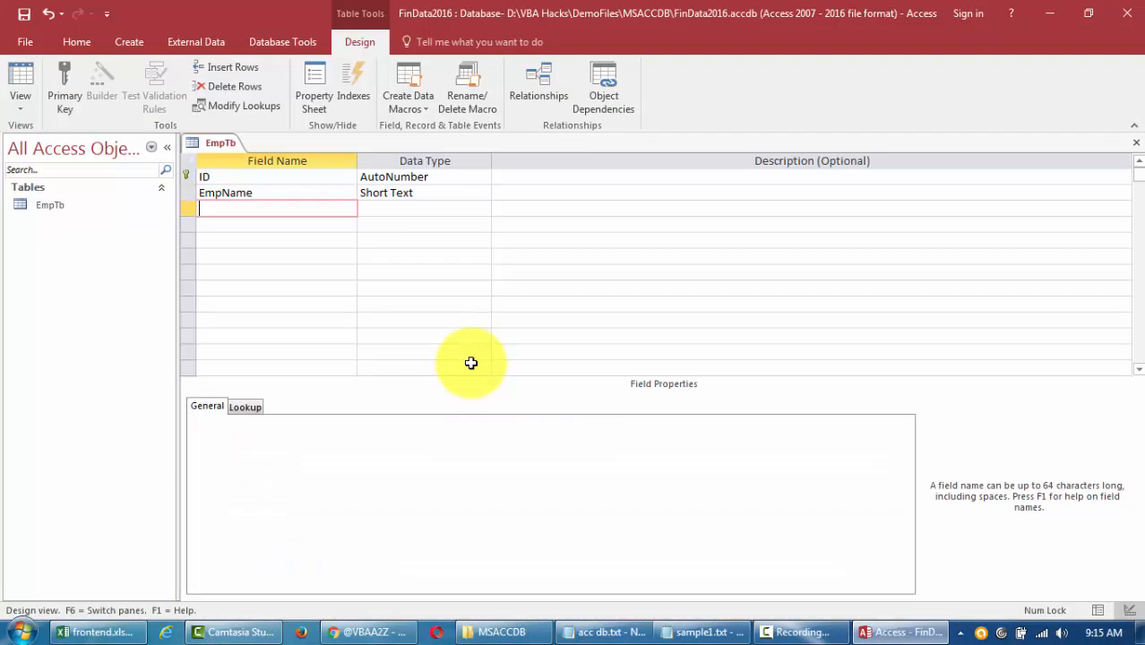
pyautogui.hotkey('ctrl', 'v')
# Step: Copy the EmpNumber and Designation headers from the Excel sheet and add them as the fields below DOB in Access
pyautogui.hotkey('alt', 'Tab')
pyautogui.press('Down')
pyautogui.press('Up')
pyautogui.hotkey('ctrl', 'c')
pyautogui.press('Right')
pyautogui.hotkey('ctrl', 'c')
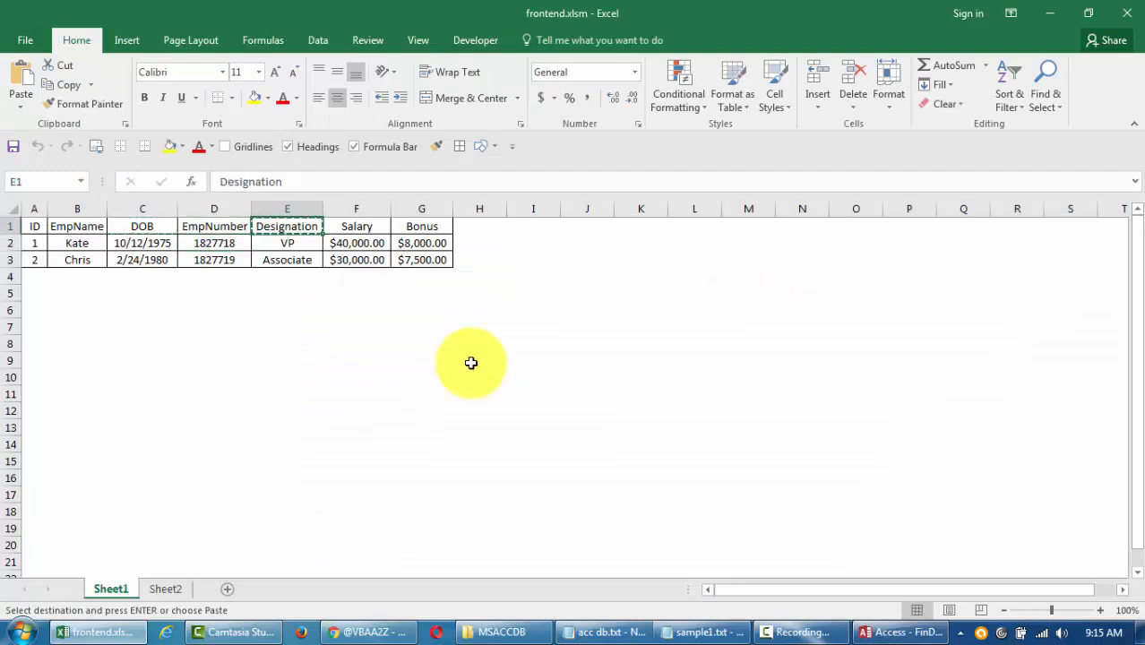
pyautogui.hotkey('alt', 'Tab')
pyautogui.hotkey('ctrl', 'v')
# Step: Copy the Salary header from the Excel sheet and add it as the field below Designation in the EmpTb design
pyautogui.hotkey('alt', 'Tab')
pyautogui.press('Right')
pyautogui.hotkey('ctrl', 'c')
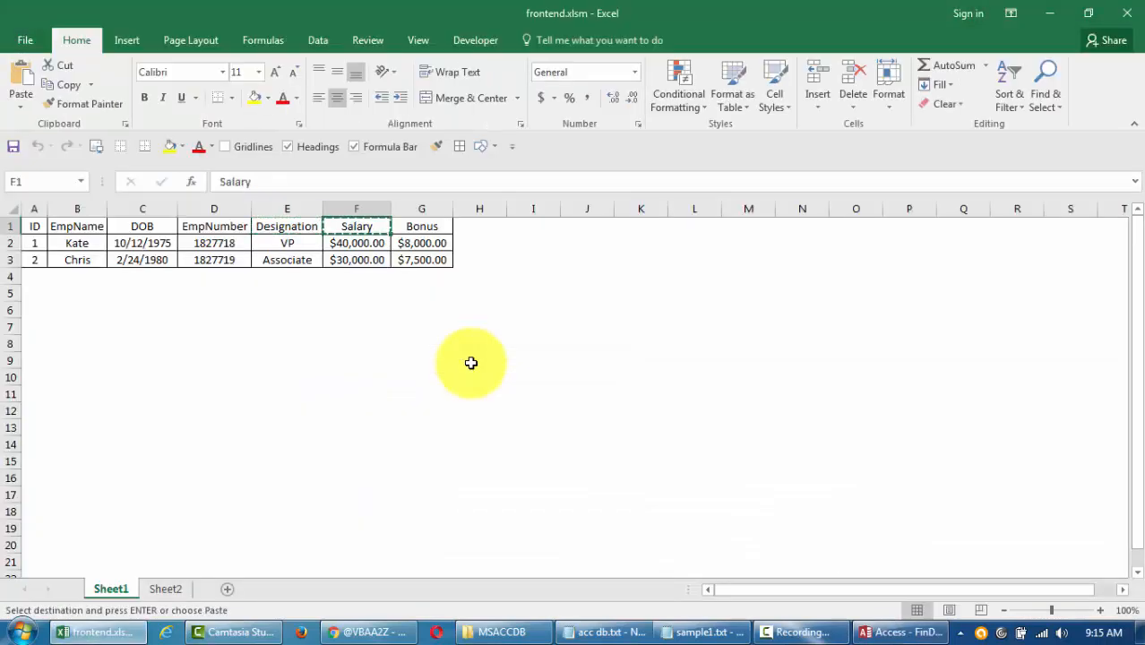
pyautogui.hotkey('alt', 'Tab')
pyautogui.hotkey('ctrl', 'v')
# Step: Copy the Bonus header from the Excel sheet and add it as the field below Salary in Access
pyautogui.hotkey('alt', 'Tab')
pyautogui.press('Right')
pyautogui.hotkey('ctrl', 'c')
pyautogui.hotkey('alt', 'Tab')
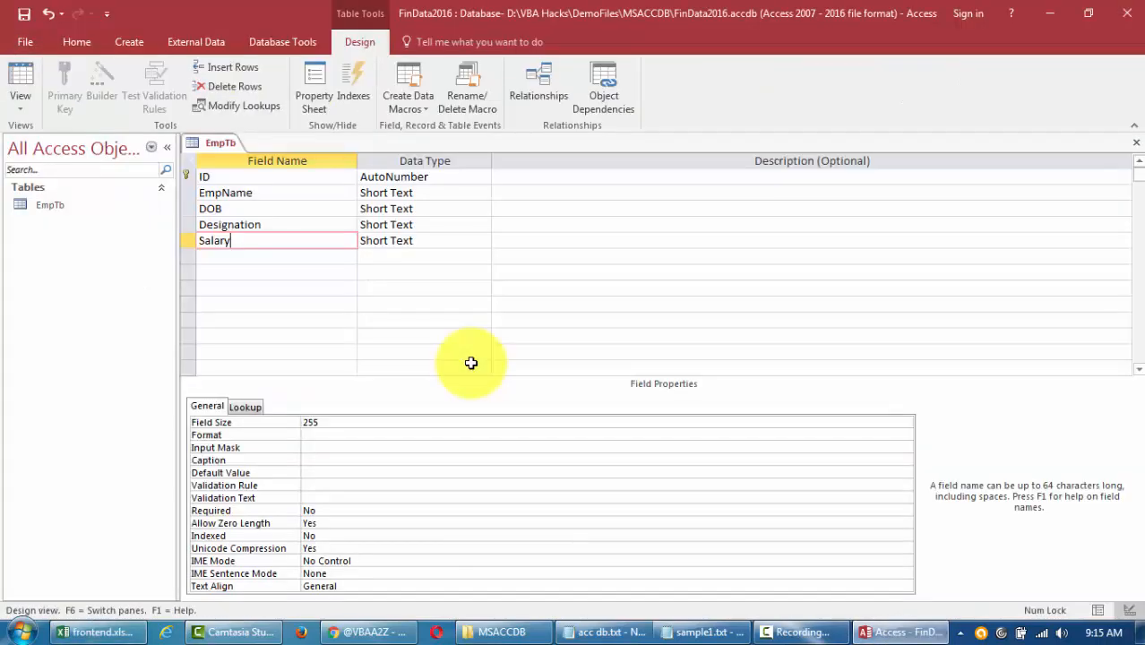
pyautogui.press('Down')
pyautogui.hotkey('ctrl', 'v')
# Step: Compare the field names in the EmpTb design with the header row of the Excel sheet for completeness
pyautogui.press('Tab')
pyautogui.press('Up')
pyautogui.press('Up')
pyautogui.press('Up')
pyautogui.press('Up')
pyautogui.press('Up')
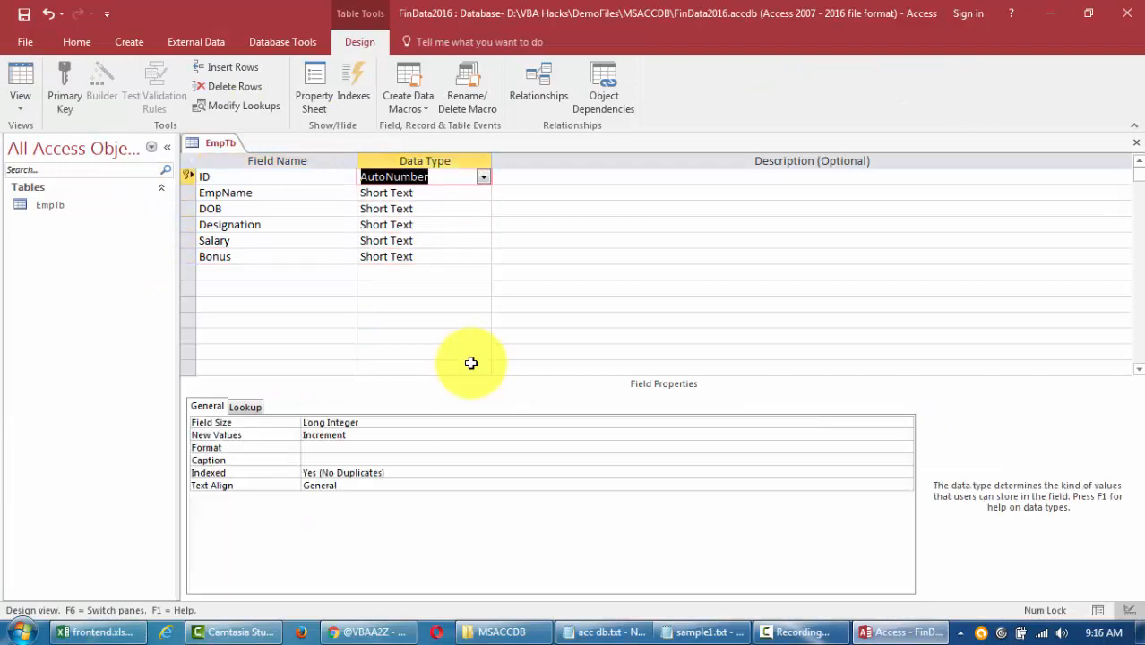
pyautogui.press('Down')
pyautogui.hotkey('alt', 'Tab')
pyautogui.press('Home')
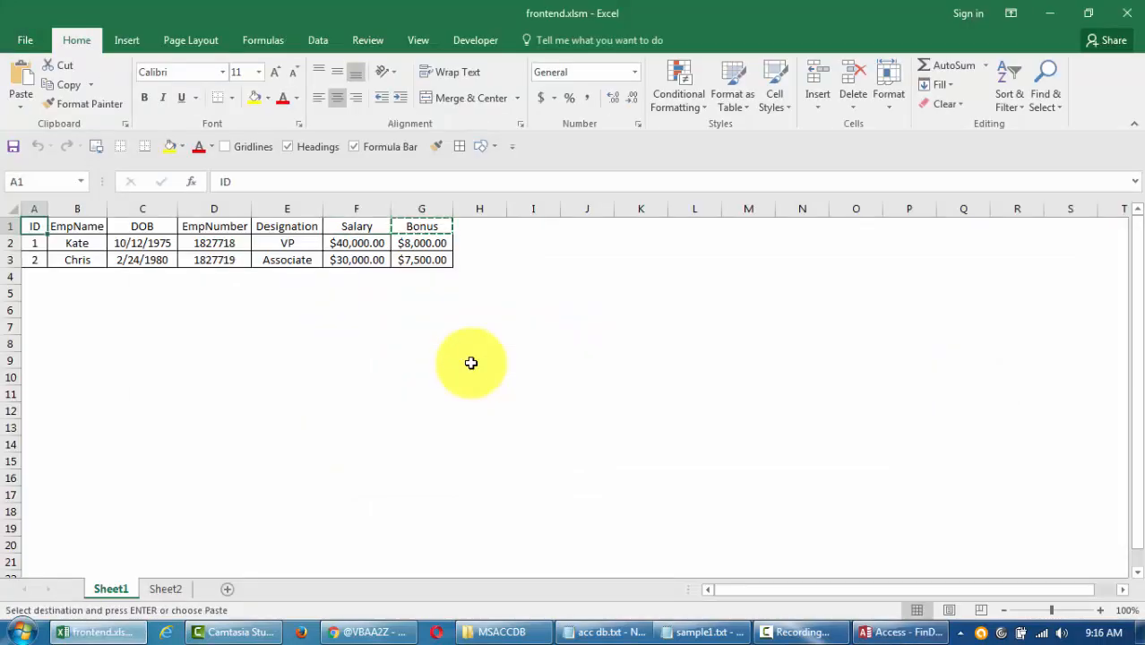
pyautogui.press('Right')
pyautogui.hotkey('ctrl', 'shift', 'Right')
pyautogui.hotkey('alt', 'Tab')
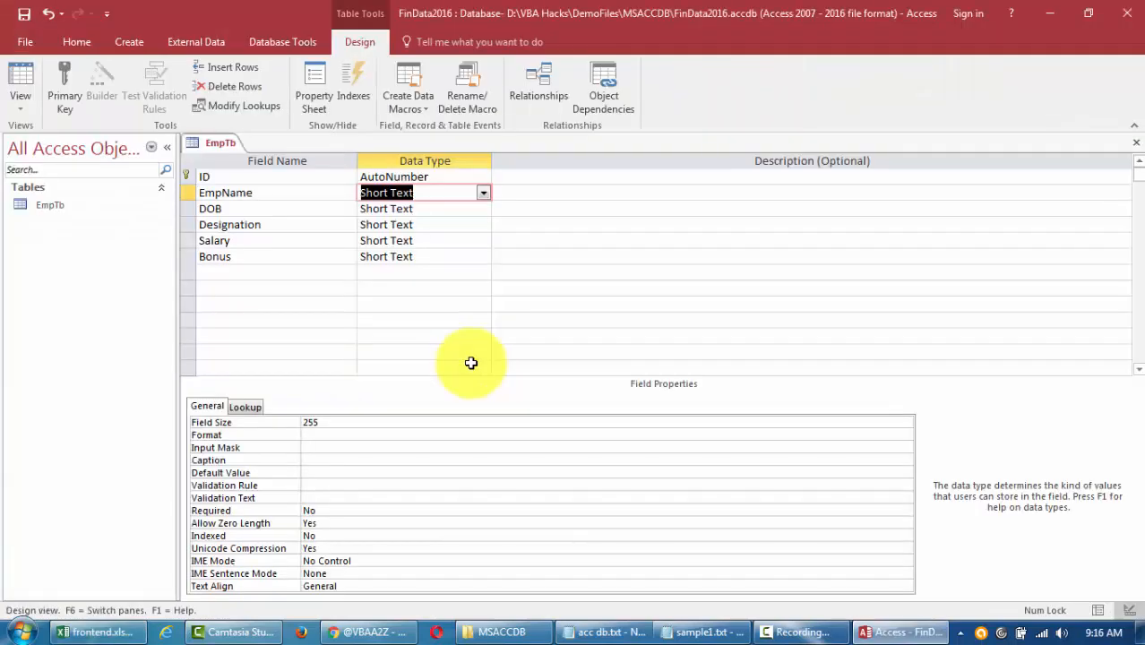
pyautogui.hotkey('shift', 'Tab')
pyautogui.press('Down')
pyautogui.press('Down')
pyautogui.press('Down')
pyautogui.hotkey('alt', 'Tab')
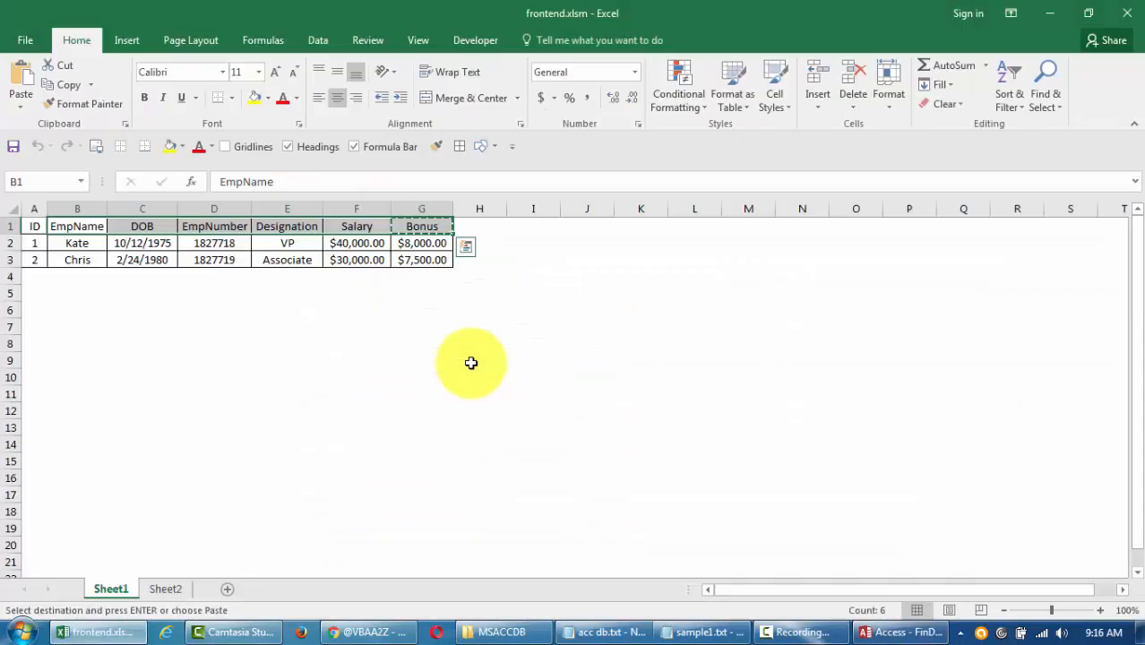
pyautogui.hotkey('alt', 'Tab')
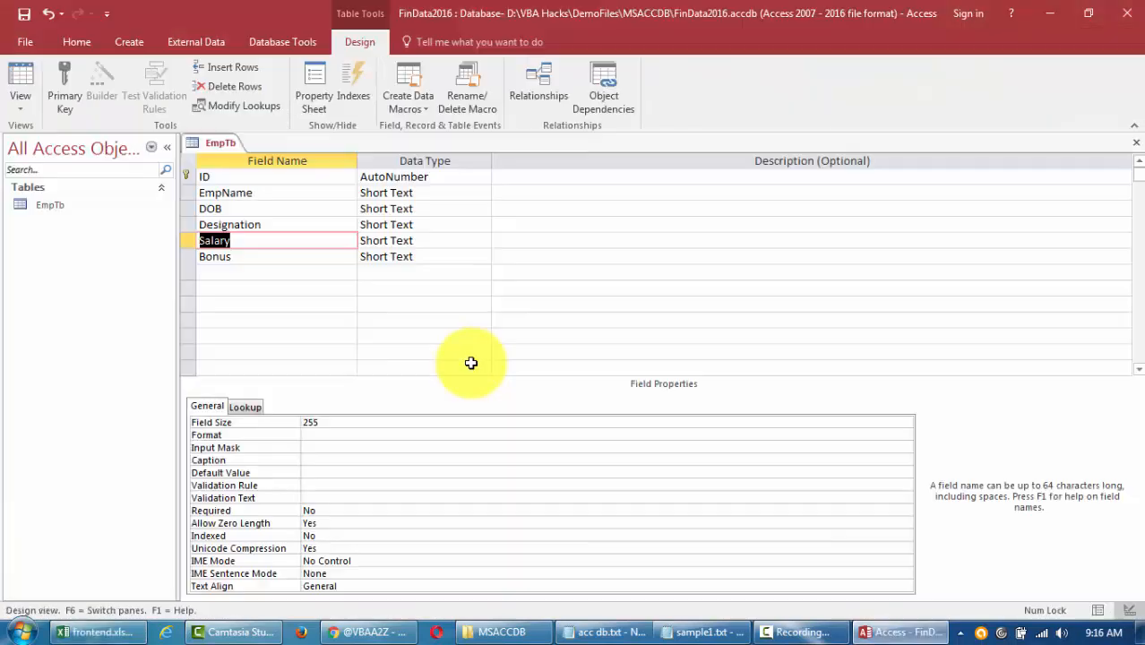
pyautogui.press('Up')
pyautogui.press('Up')
pyautogui.press('Up')
pyautogui.press('Down')
pyautogui.press('Down')
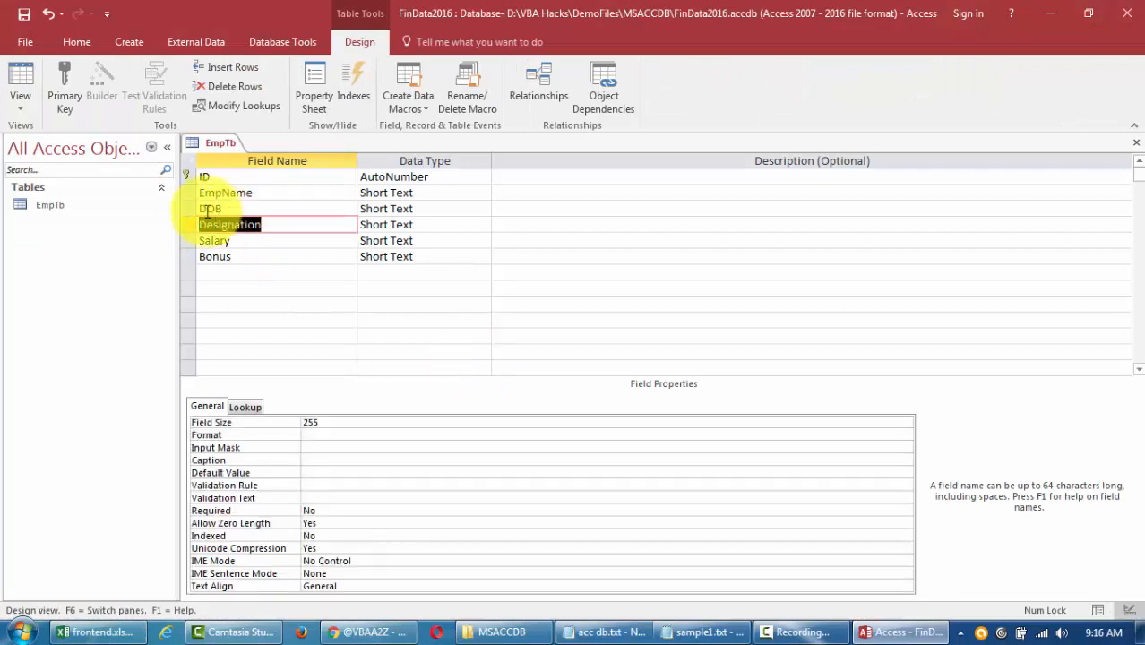
# Step: Check the Excel header order and insert a blank field row above Designation in the EmpTb design
pyautogui.hotkey('alt', 'Tab')
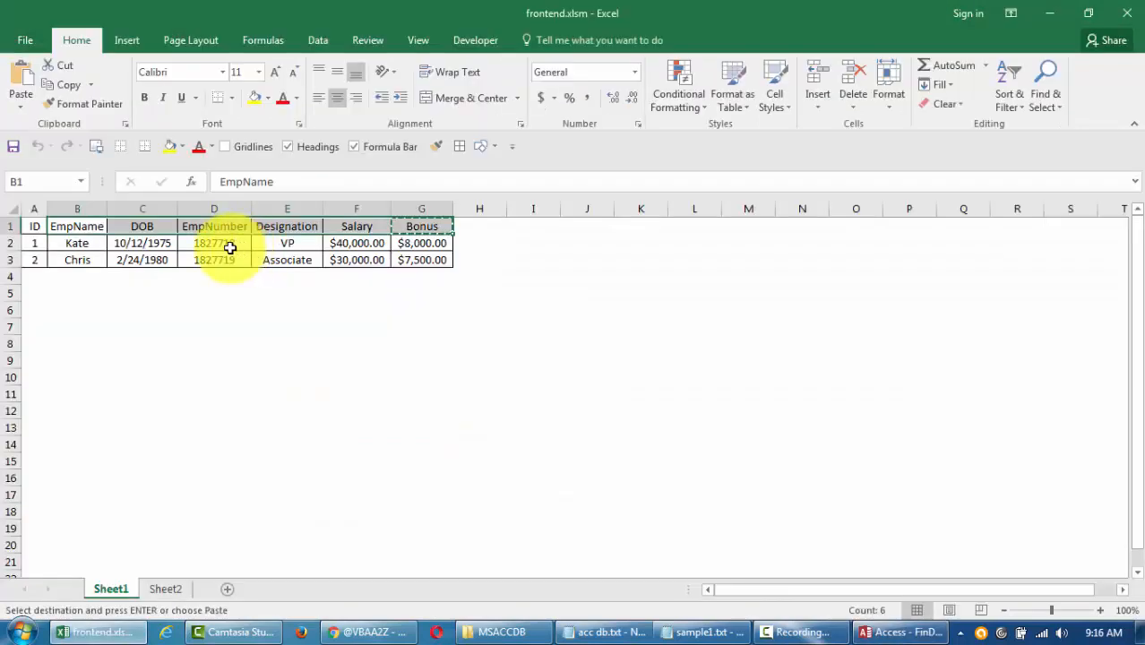
pyautogui.hotkey('alt', 'Tab')
pyautogui.click(190, 225)
pyautogui.rightClick(224, 228)
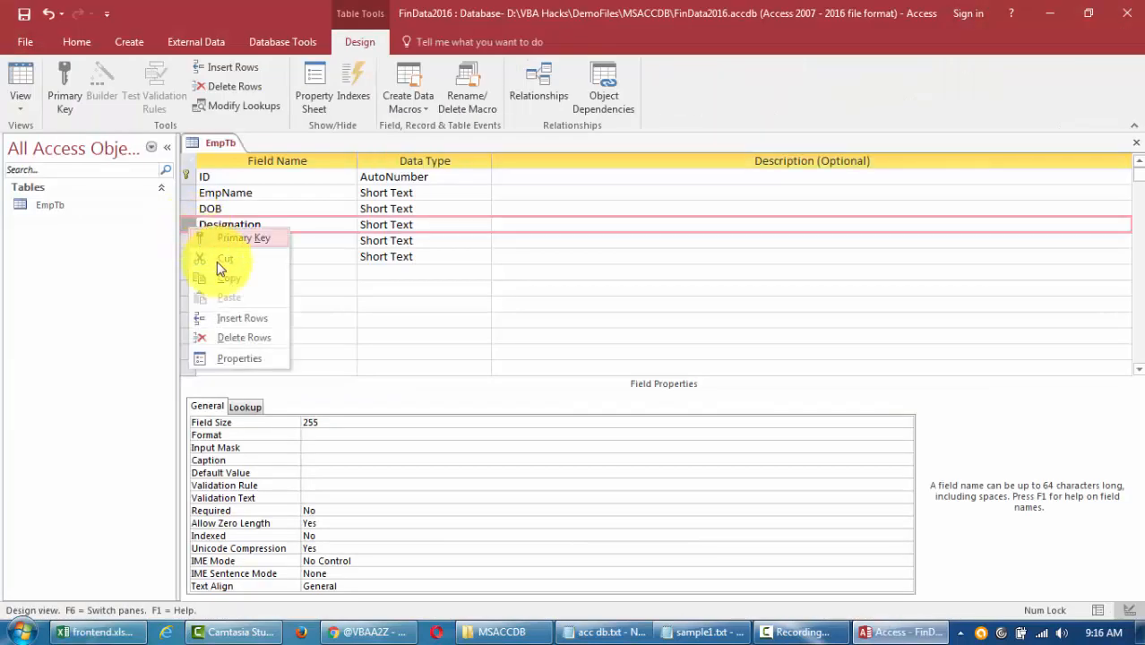
pyautogui.click(248, 323)
pyautogui.click(268, 225)
# Step: Copy the EmpNumber header from the Excel sheet into the blank field row between DOB and Designation
pyautogui.hotkey('alt', 'Tab')
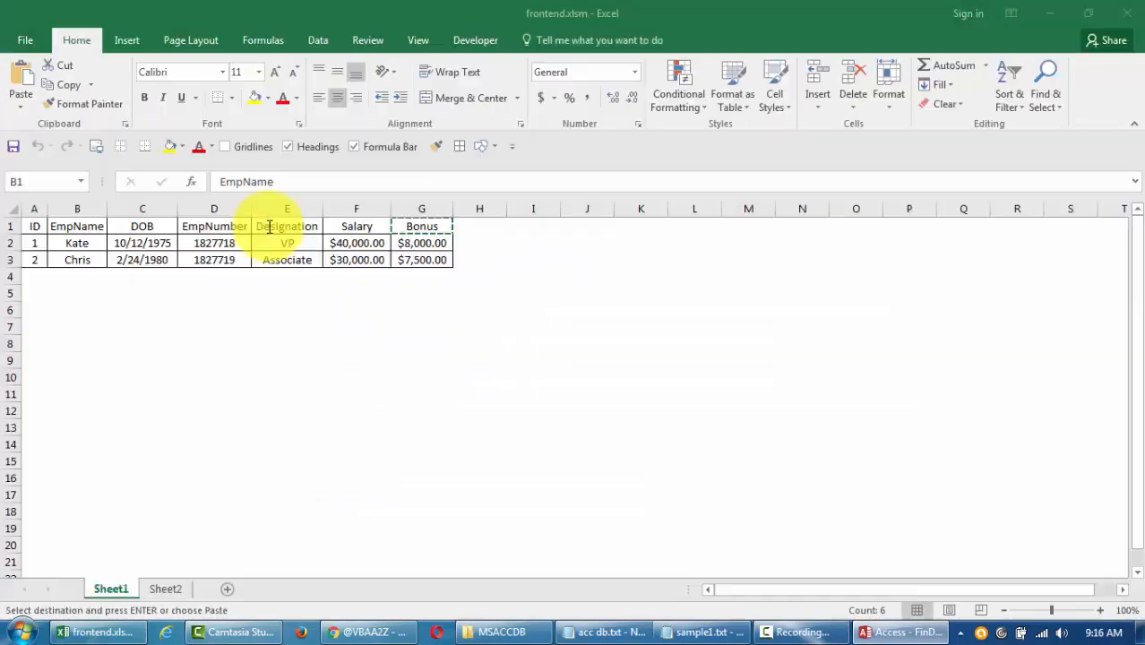
pyautogui.press('Right')
pyautogui.press('Right')
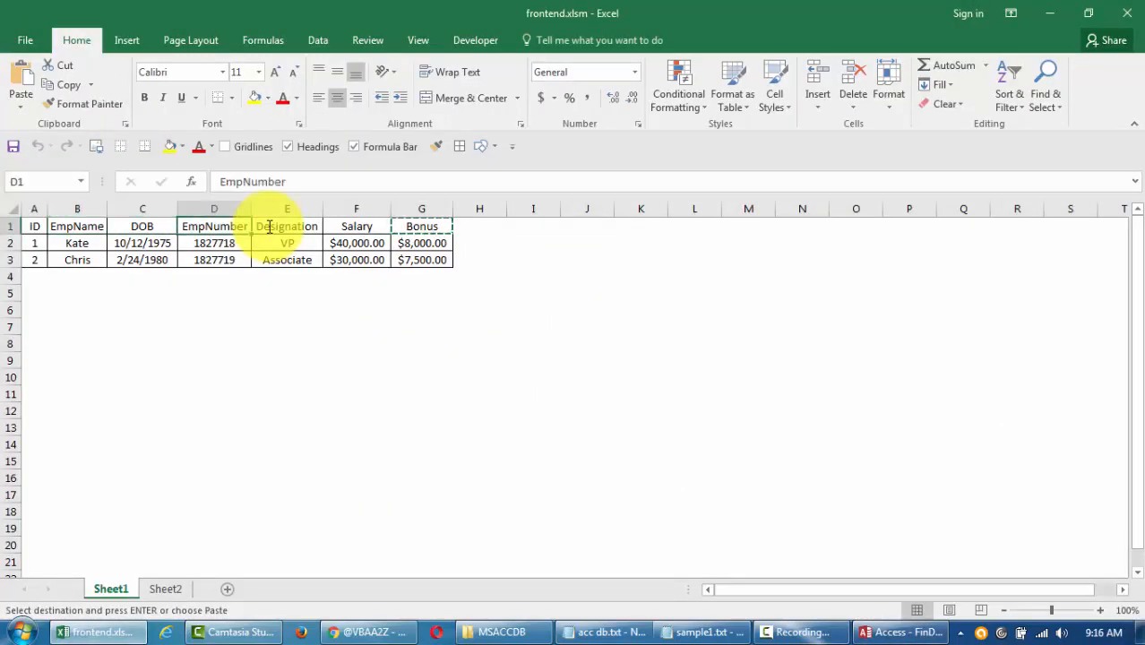
pyautogui.hotkey('ctrl', 'c')
pyautogui.hotkey('alt', 'Tab')
pyautogui.press('Tab')
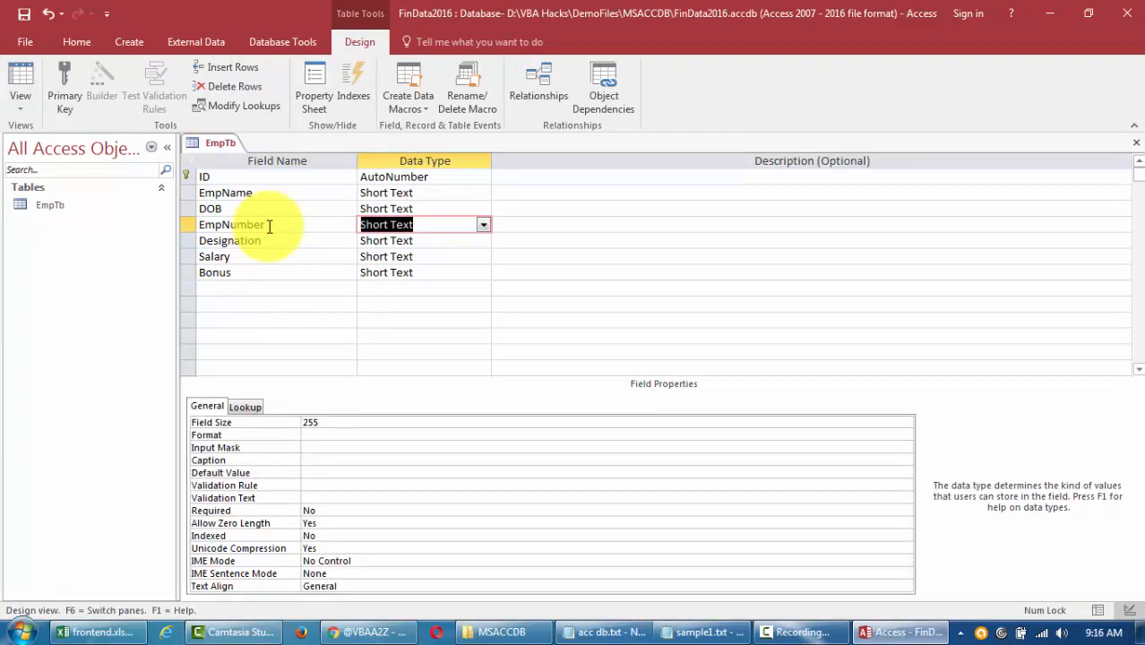
# Step: Set the data type of the DOB field to Date/Time
pyautogui.click(484, 226)
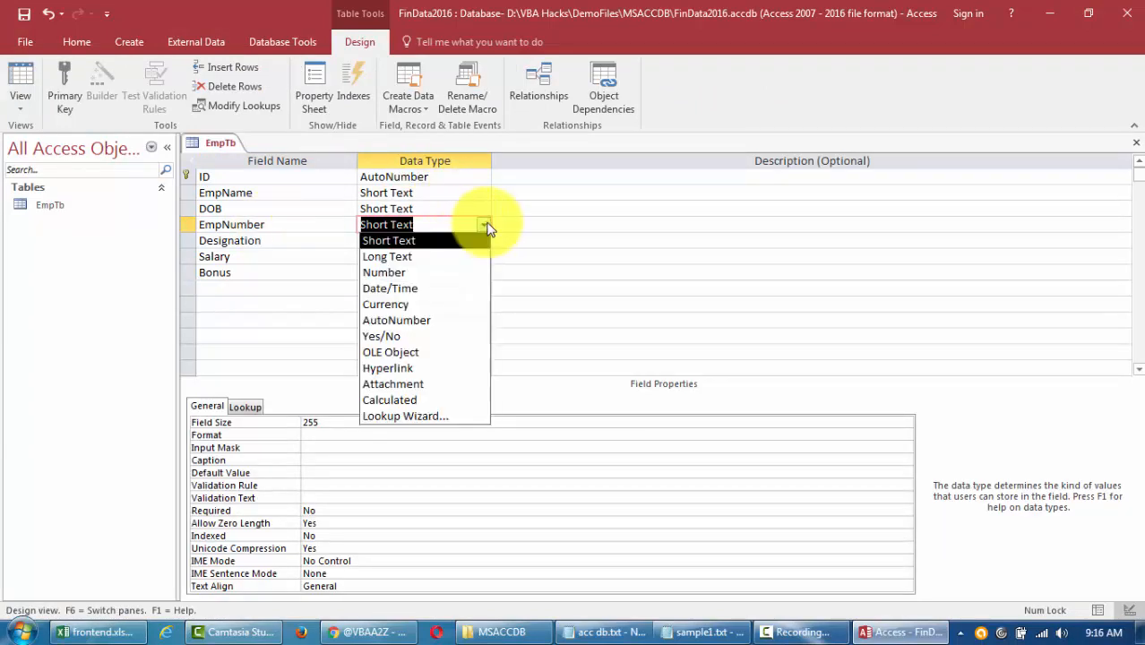
pyautogui.click(488, 227)
pyautogui.click(450, 195)
pyautogui.click(445, 210)
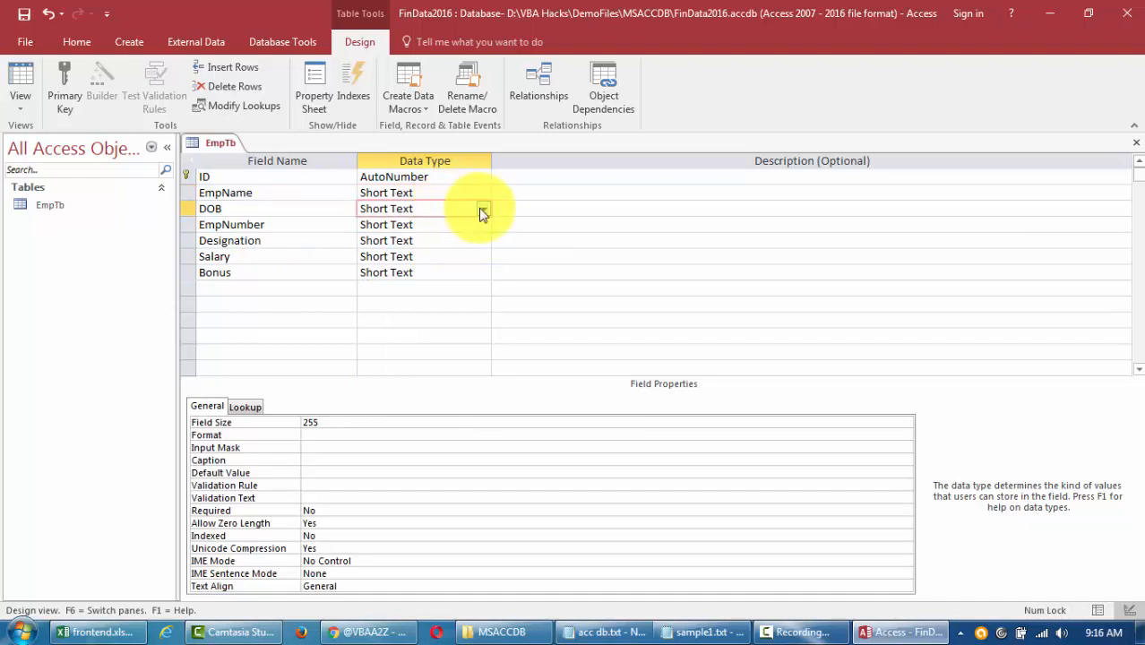
pyautogui.click(482, 211)
pyautogui.click(437, 271)
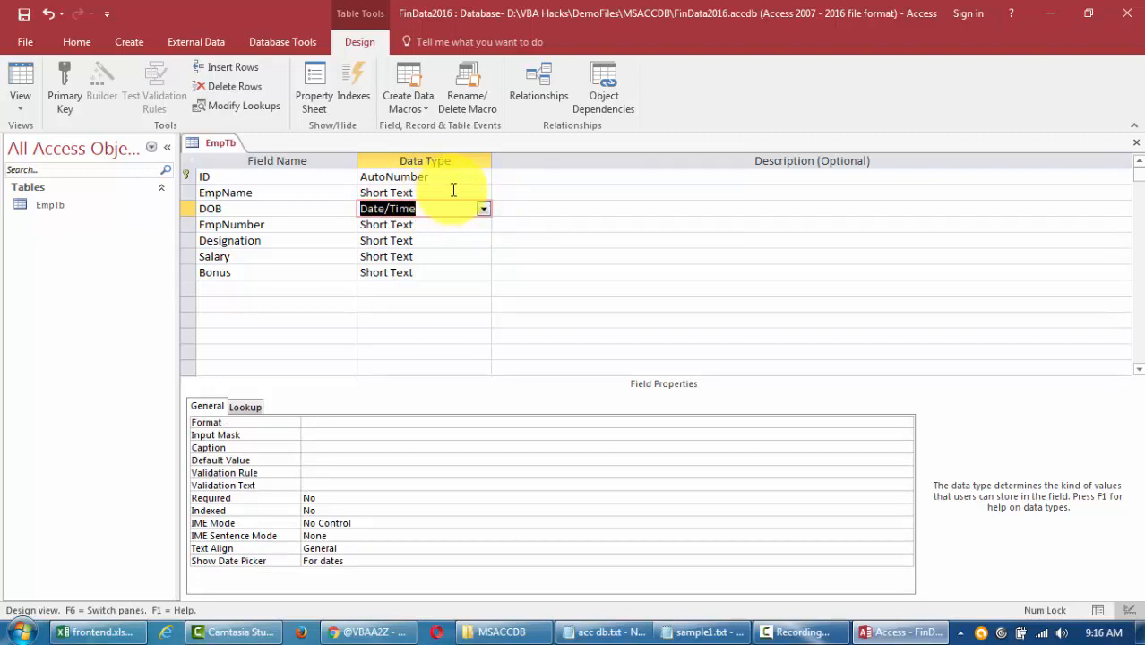
# Step: Review the data types assigned to EmpName, DOB, EmpNumber and Designation, including the type options available for EmpName
pyautogui.click(453, 190)
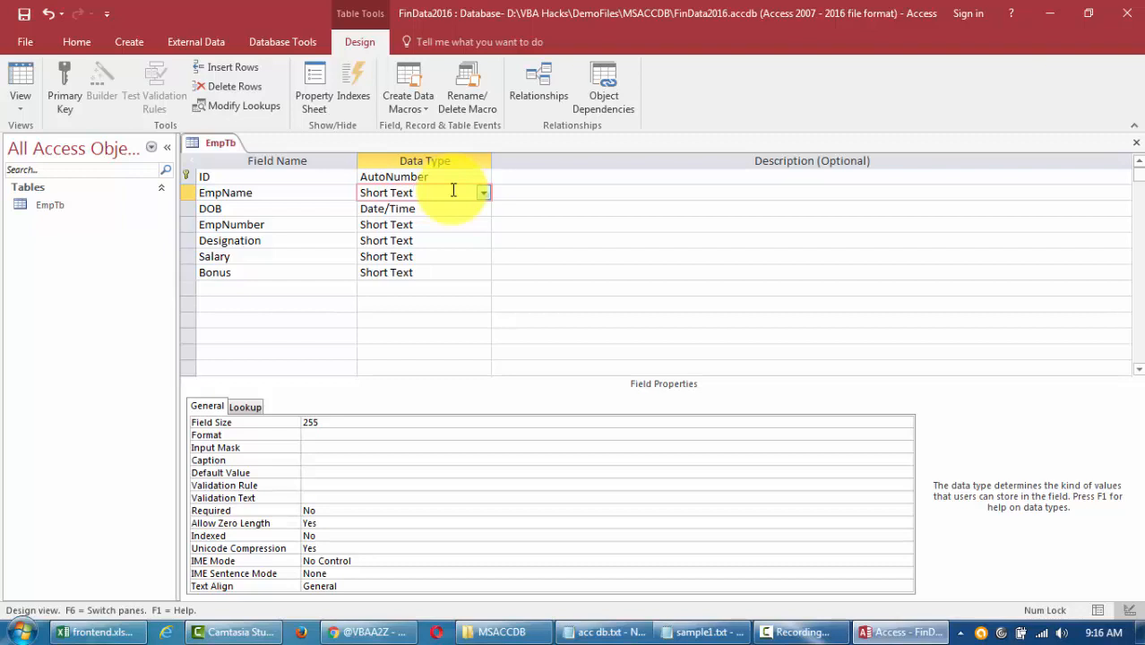
pyautogui.click(452, 209)
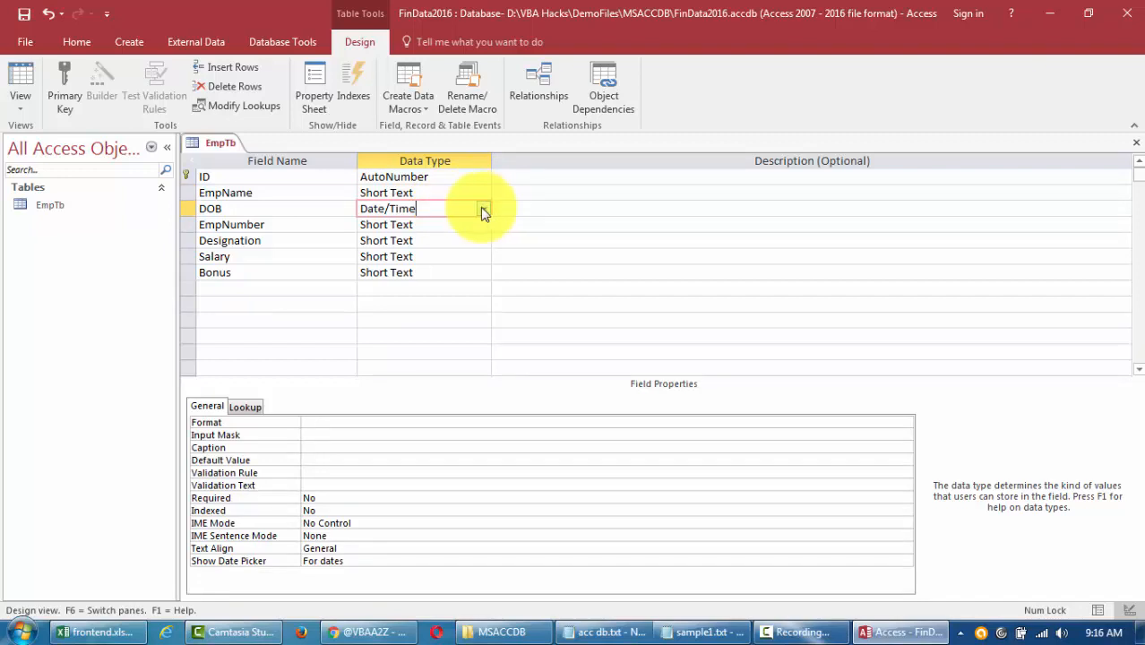
pyautogui.click(451, 193)
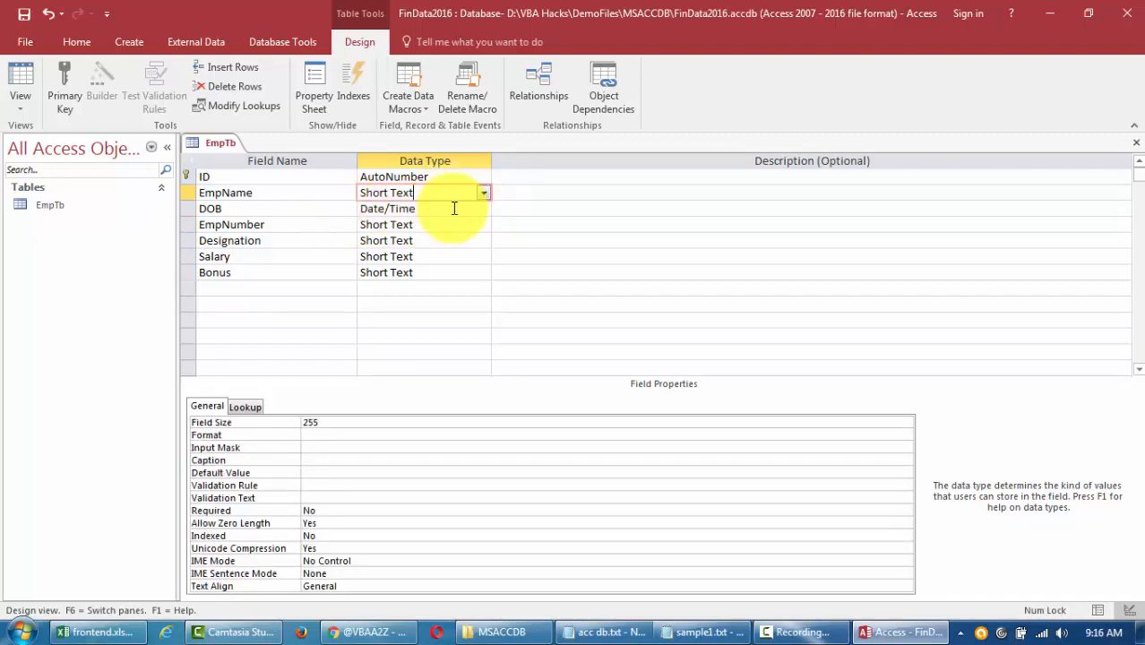
pyautogui.click(454, 208)
pyautogui.click(456, 192)
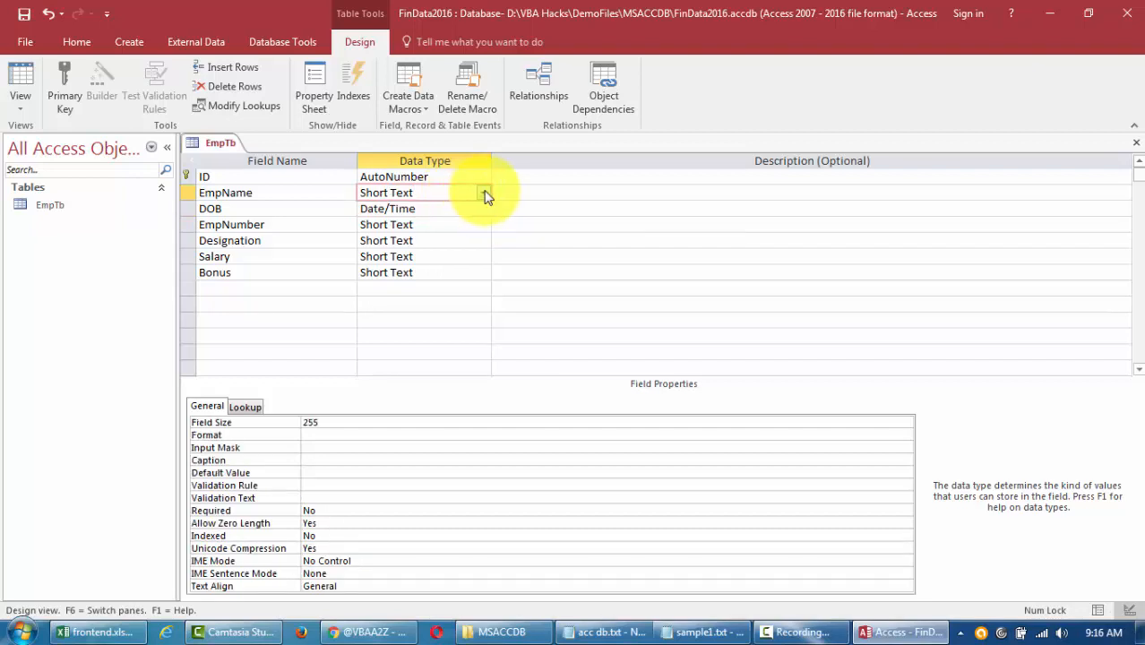
pyautogui.click(483, 194)
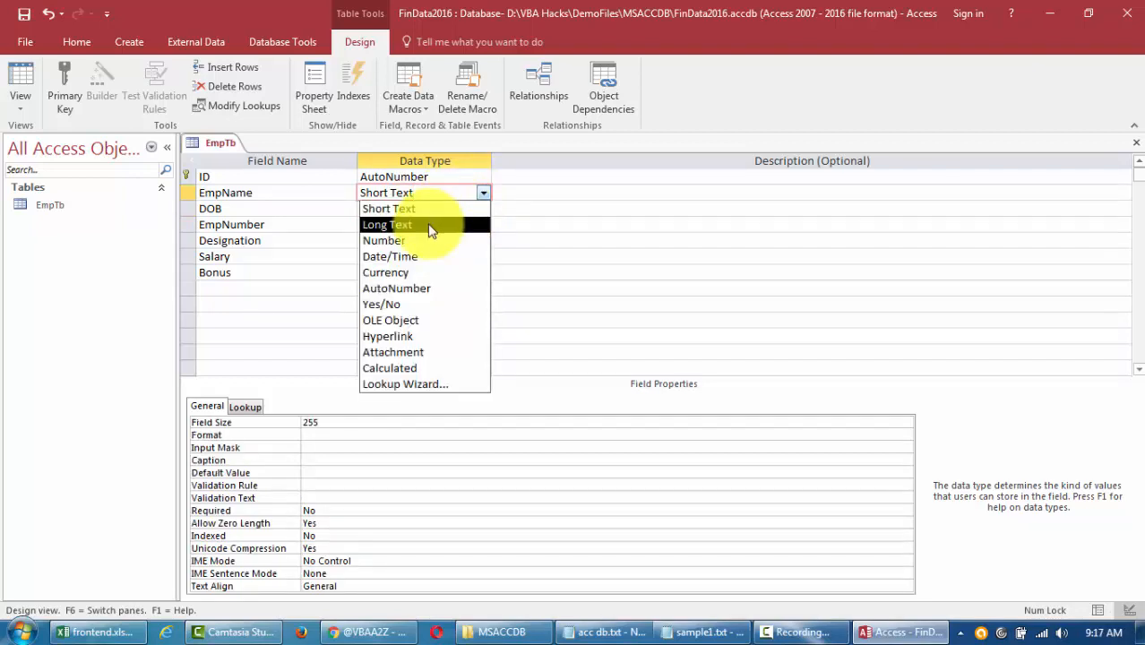
pyautogui.click(502, 192)
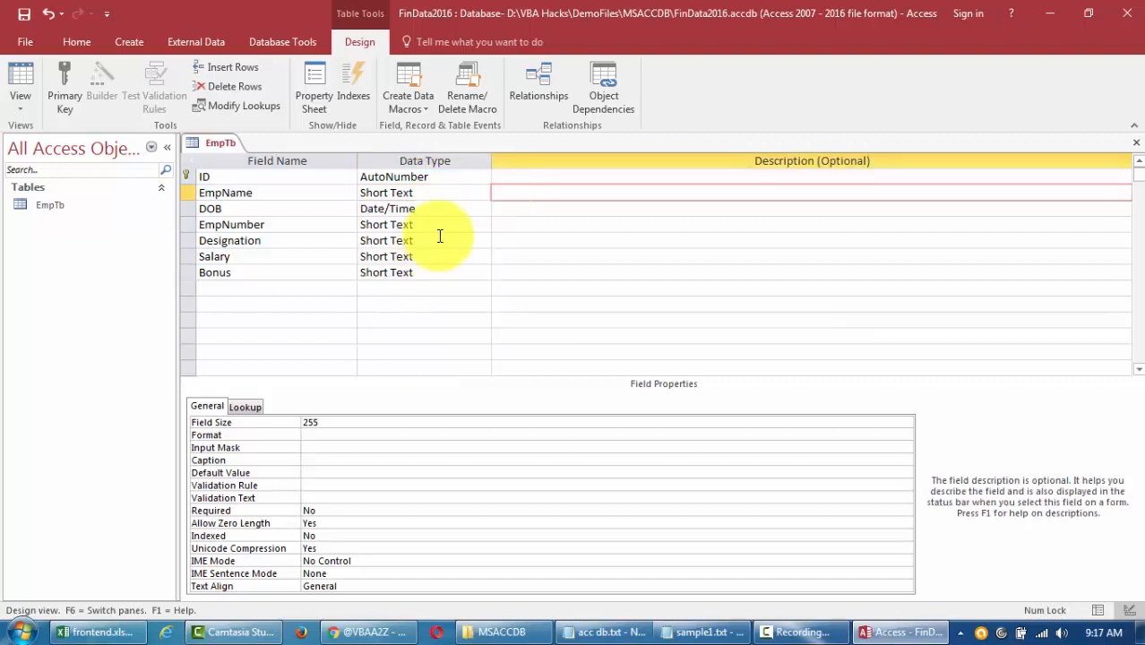
pyautogui.click(449, 229)
pyautogui.click(448, 238)
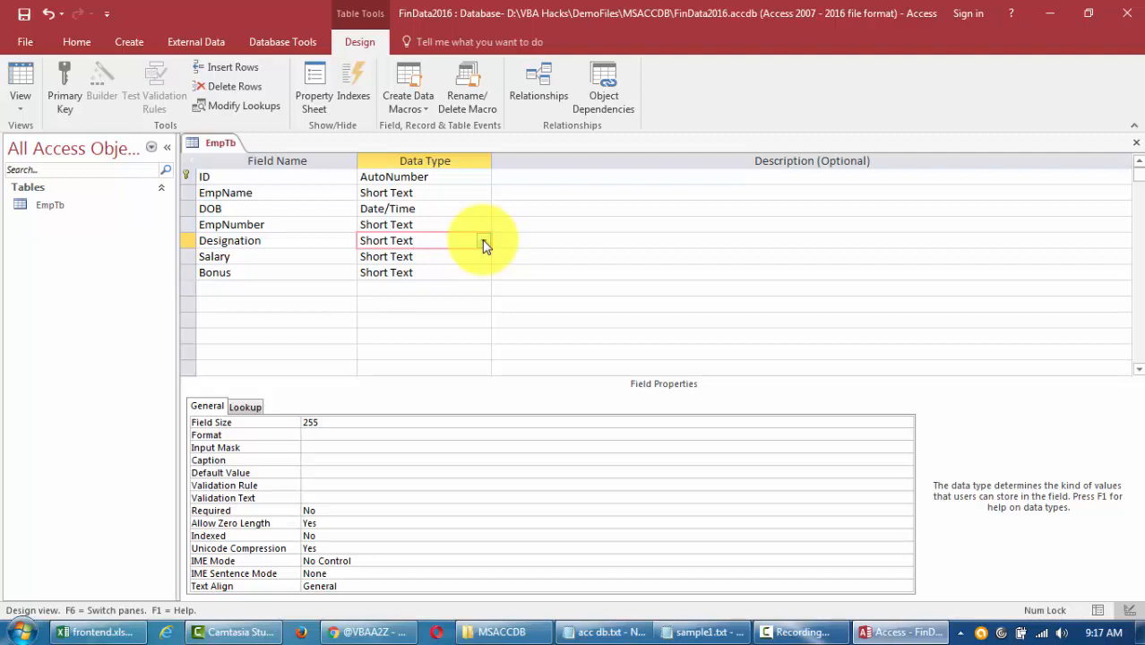
# Step: Set the Salary field's data type to Number with a field size of Double
pyautogui.click(466, 255)
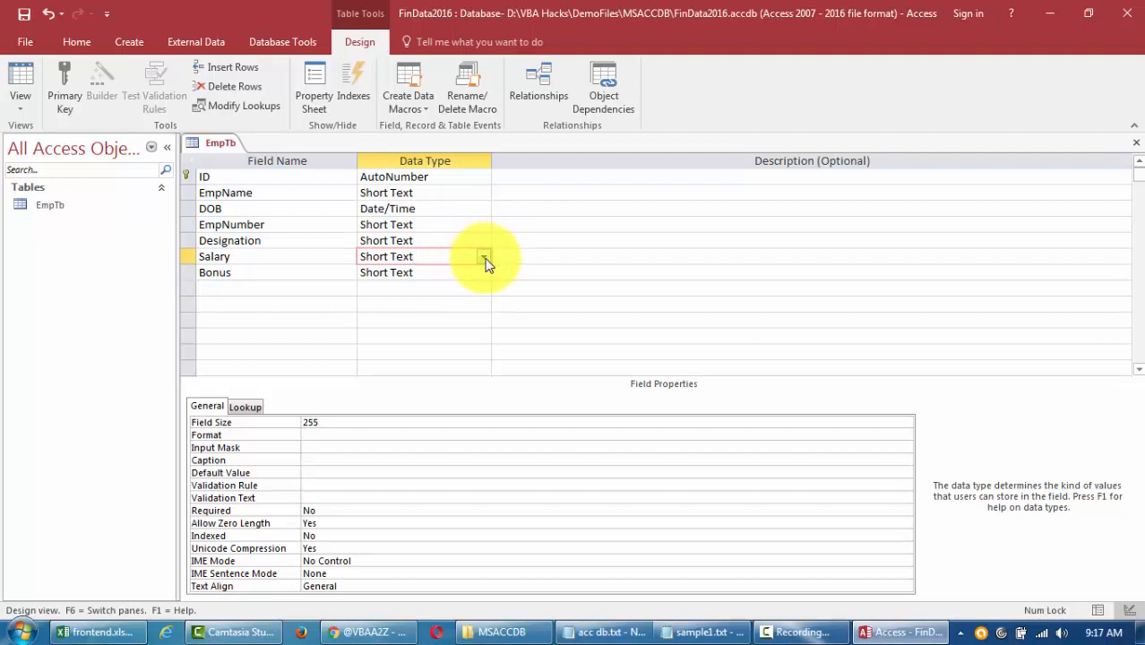
pyautogui.click(483, 256)
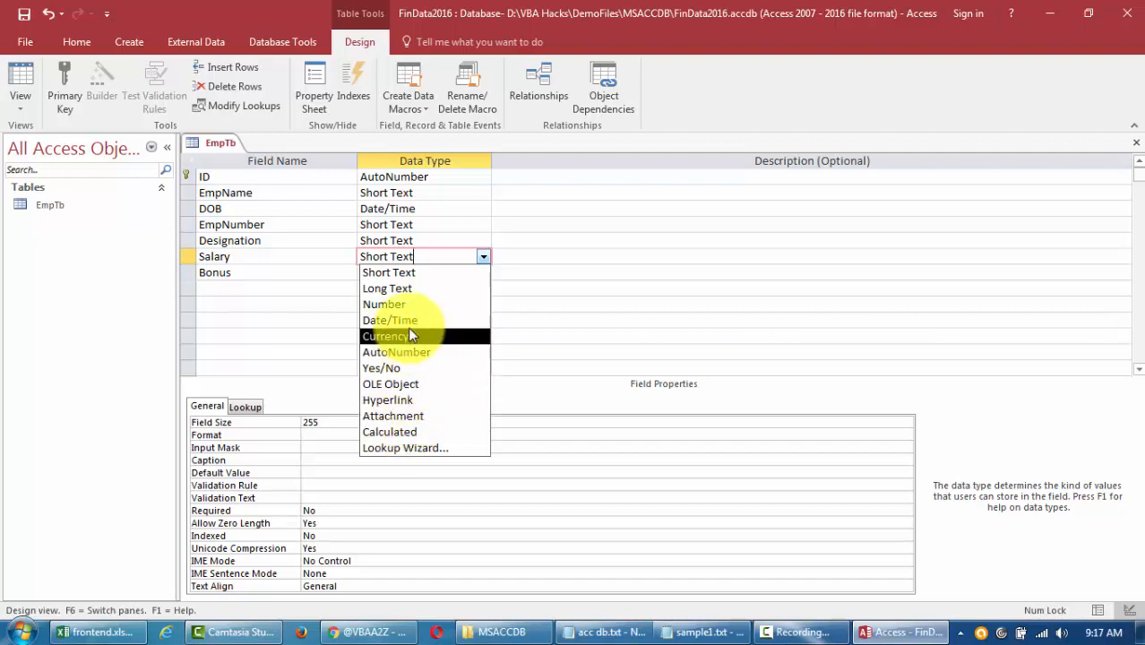
pyautogui.click(403, 304)
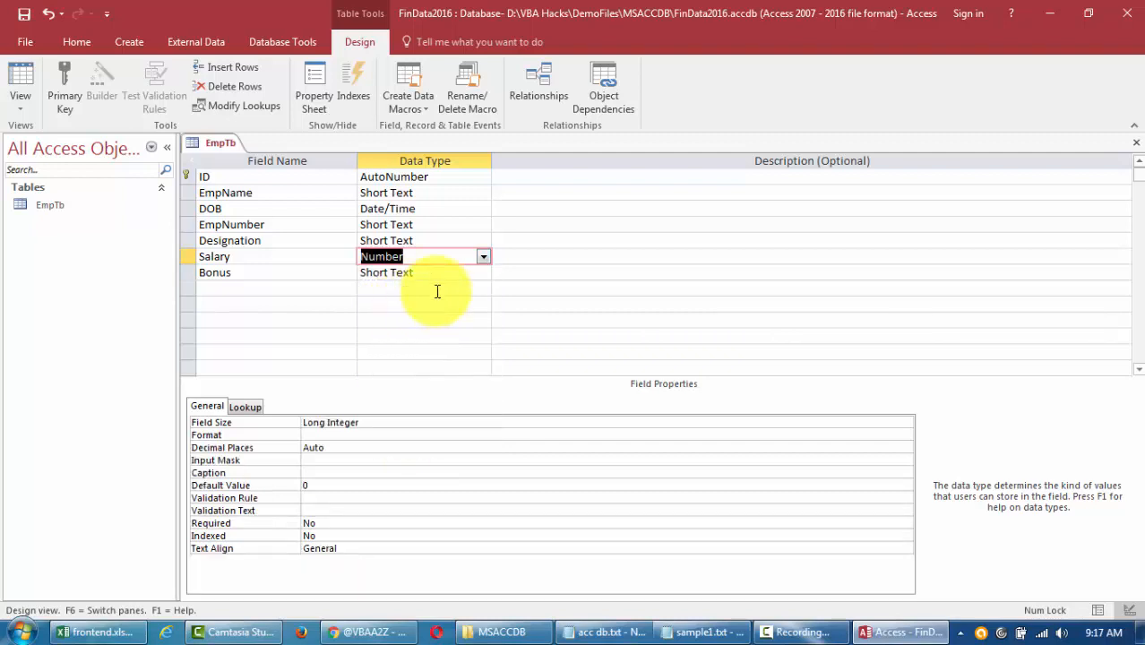
pyautogui.click(383, 424)
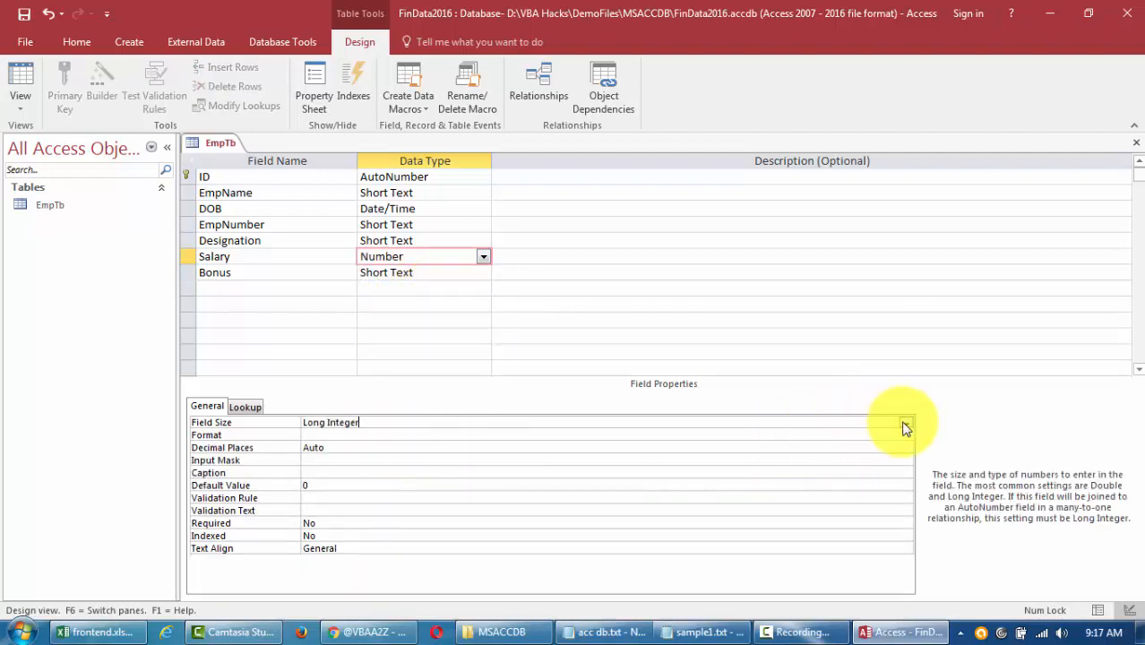
pyautogui.click(905, 426)
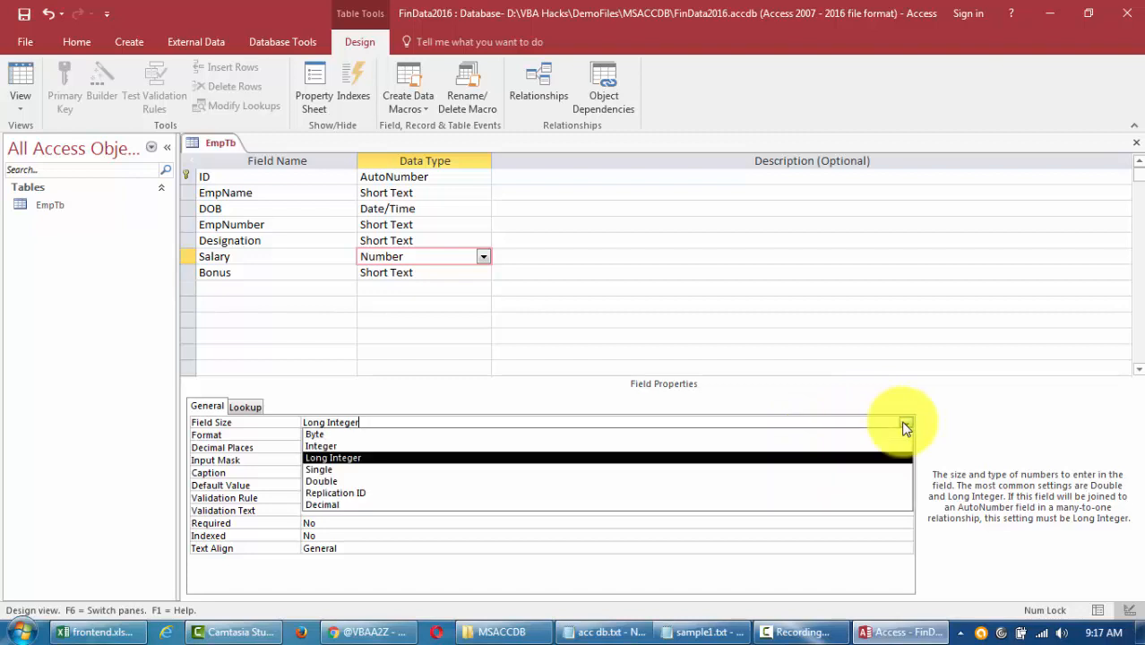
pyautogui.click(338, 486)
# Step: Set the Bonus field's data type to Number with a field size of Double
pyautogui.click(447, 272)
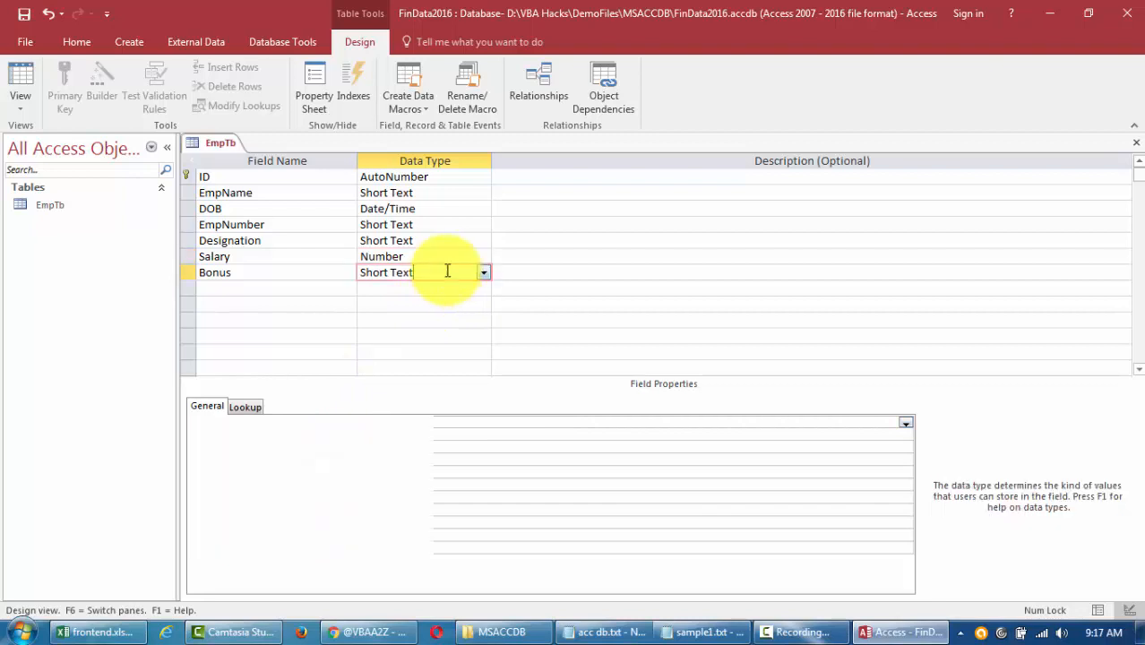
pyautogui.click(483, 272)
pyautogui.click(409, 319)
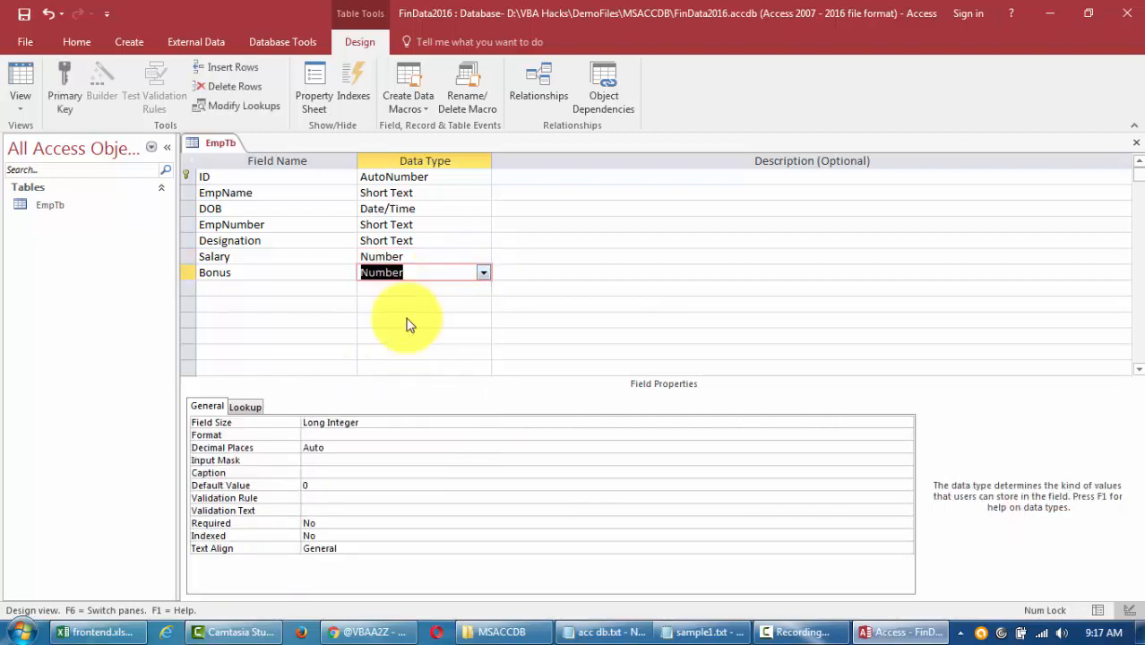
pyautogui.click(359, 426)
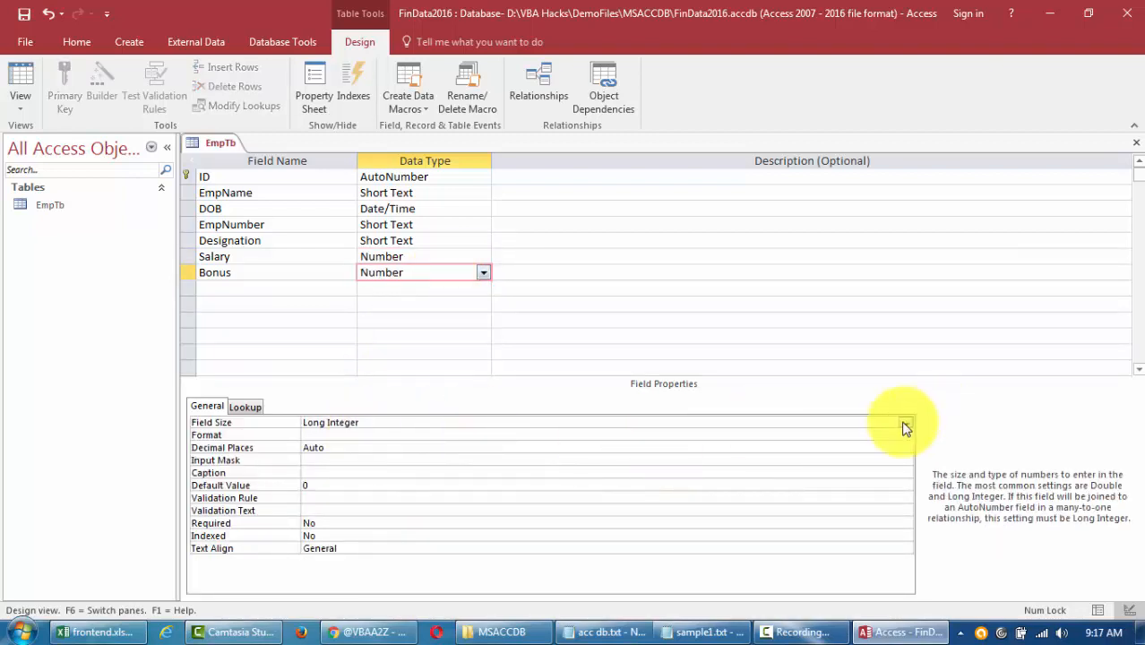
pyautogui.click(905, 423)
pyautogui.click(388, 482)
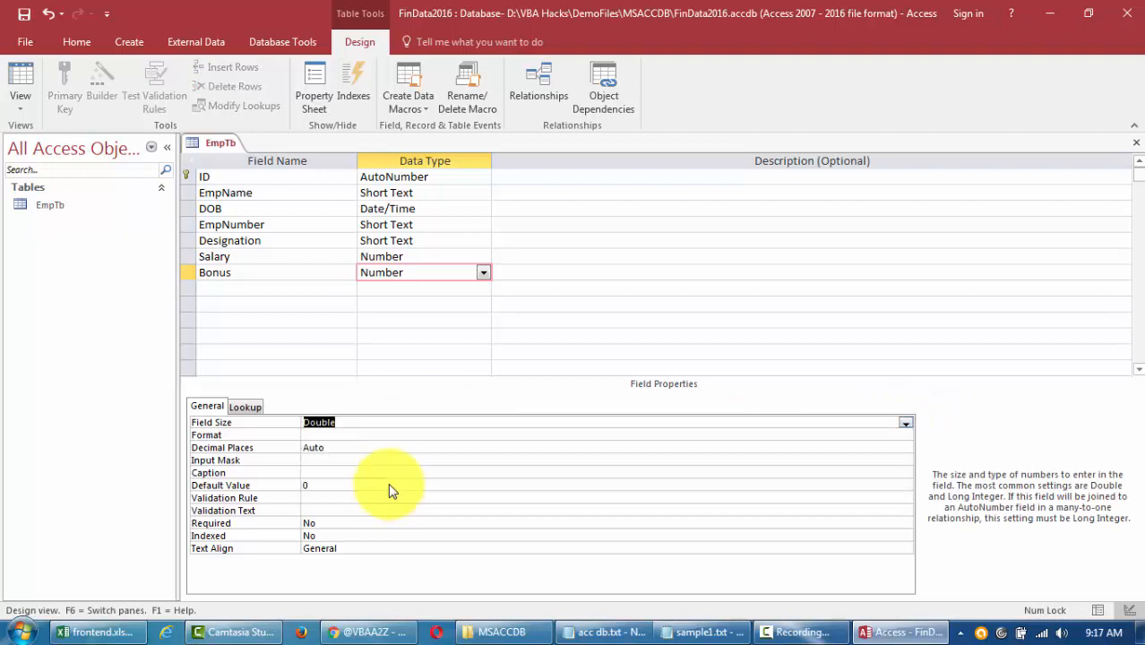
# Step: Check the field settings and the ID primary key, then save EmpTb and show it in Datasheet View
pyautogui.click(423, 256)
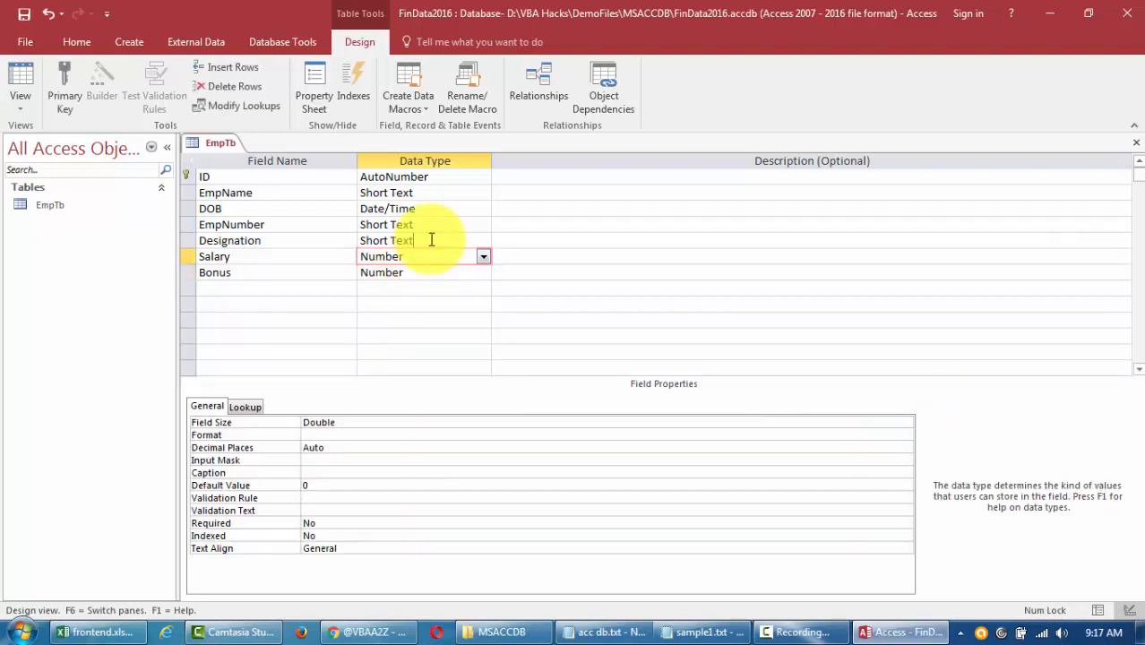
pyautogui.click(431, 240)
pyautogui.click(450, 224)
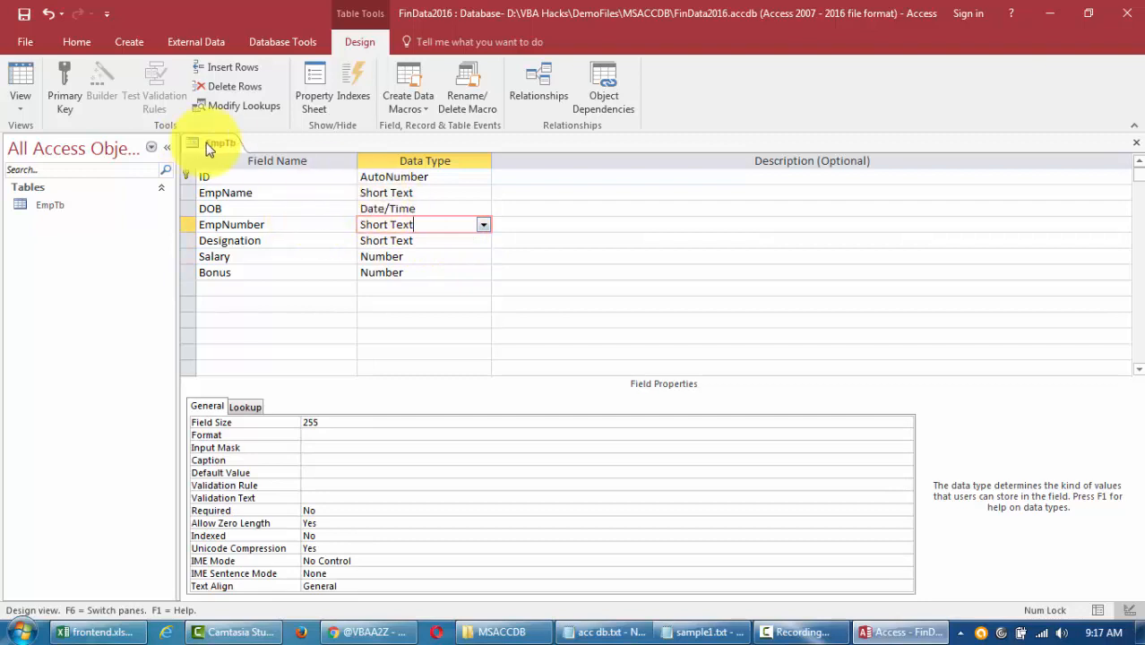
pyautogui.click(529, 173)
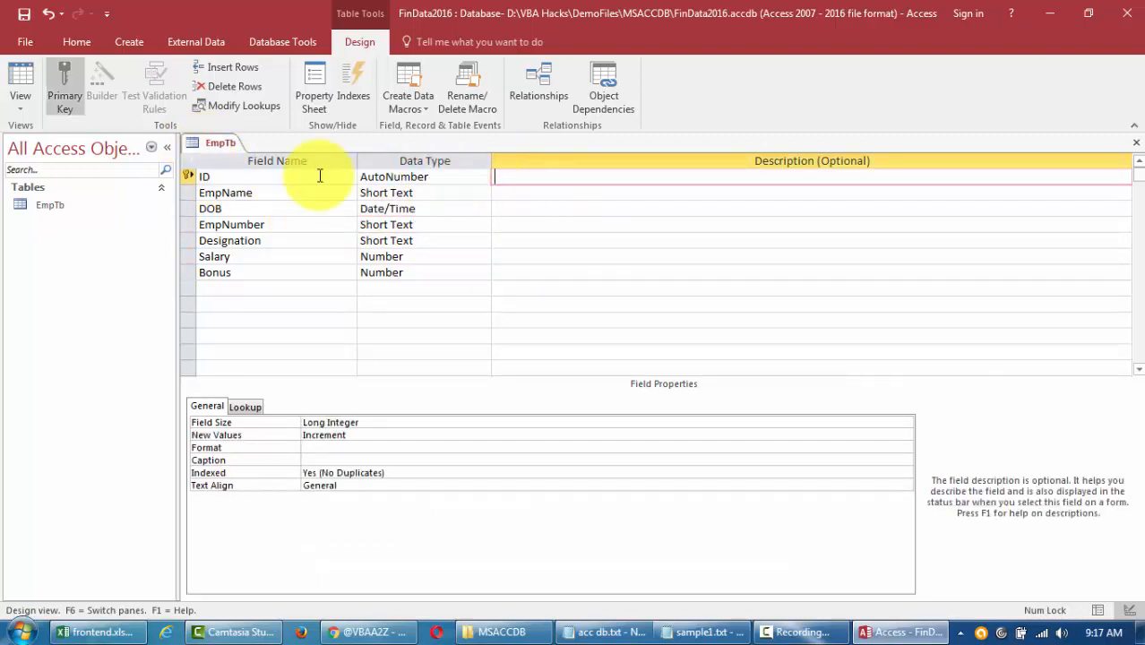
pyautogui.click(186, 176)
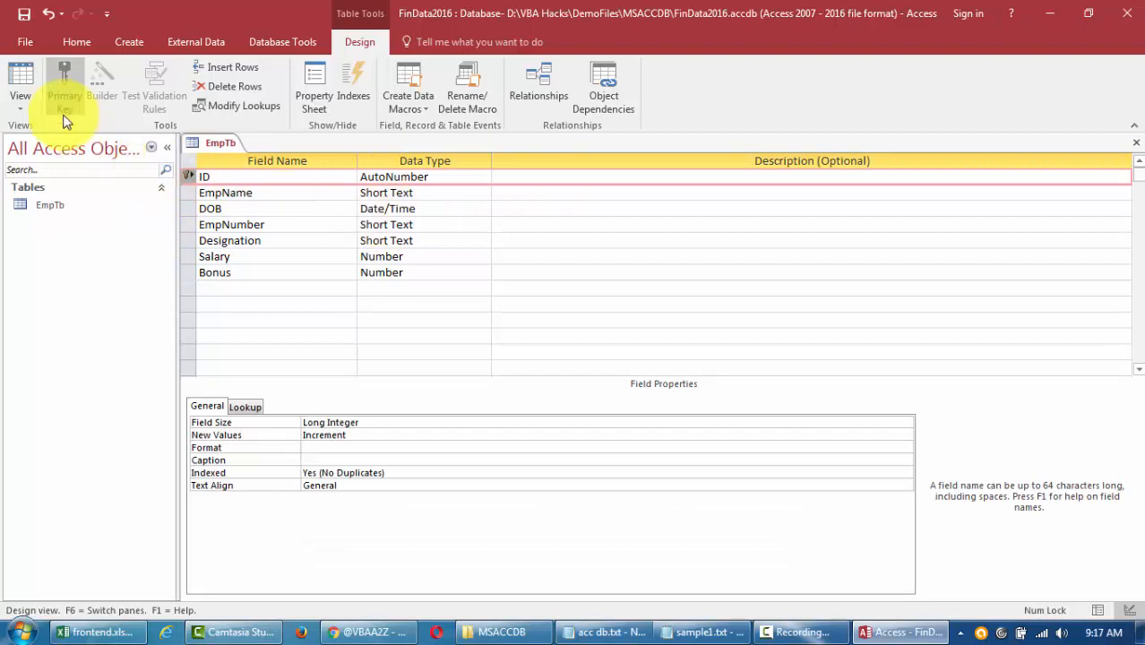
pyautogui.click(25, 84)
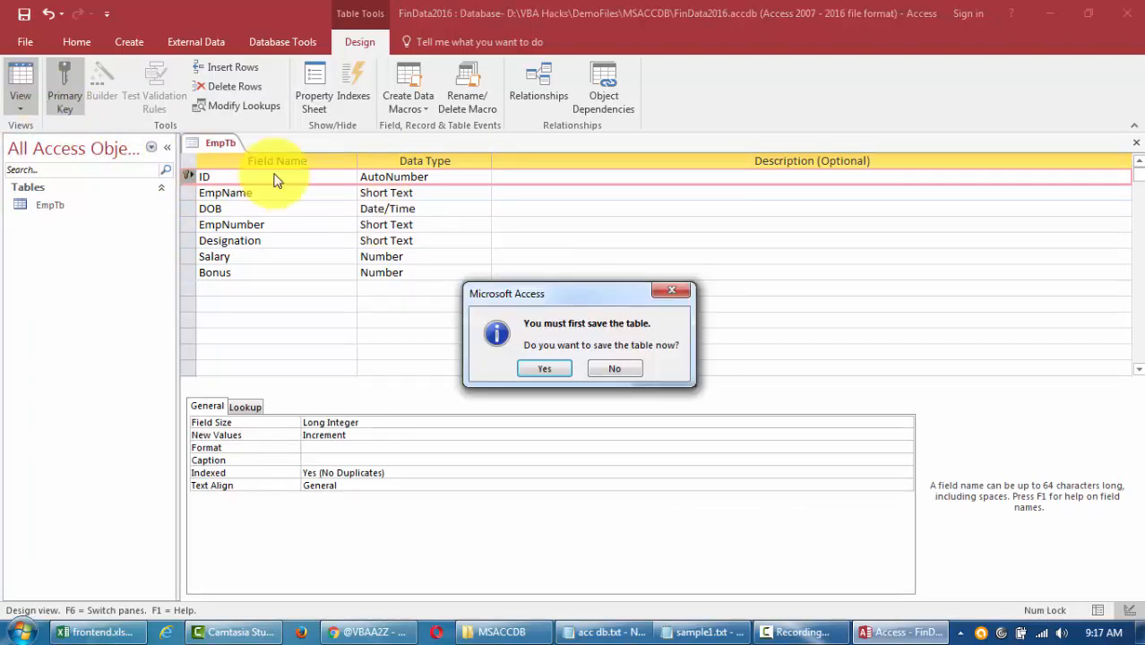
pyautogui.click(543, 370)
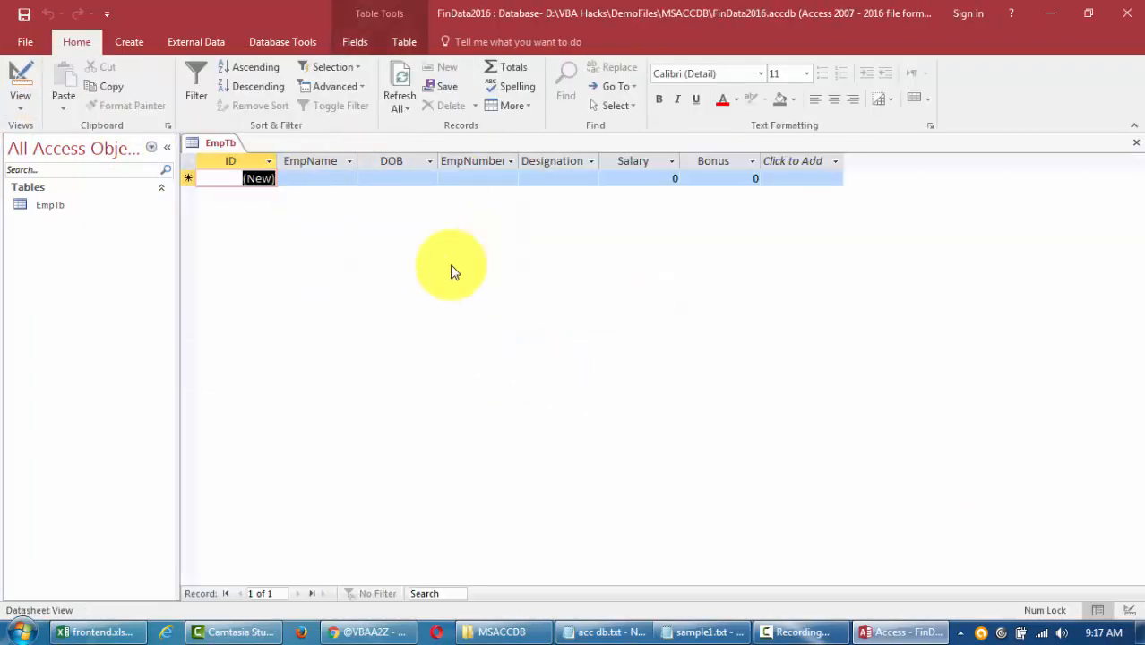
pyautogui.click(188, 172)
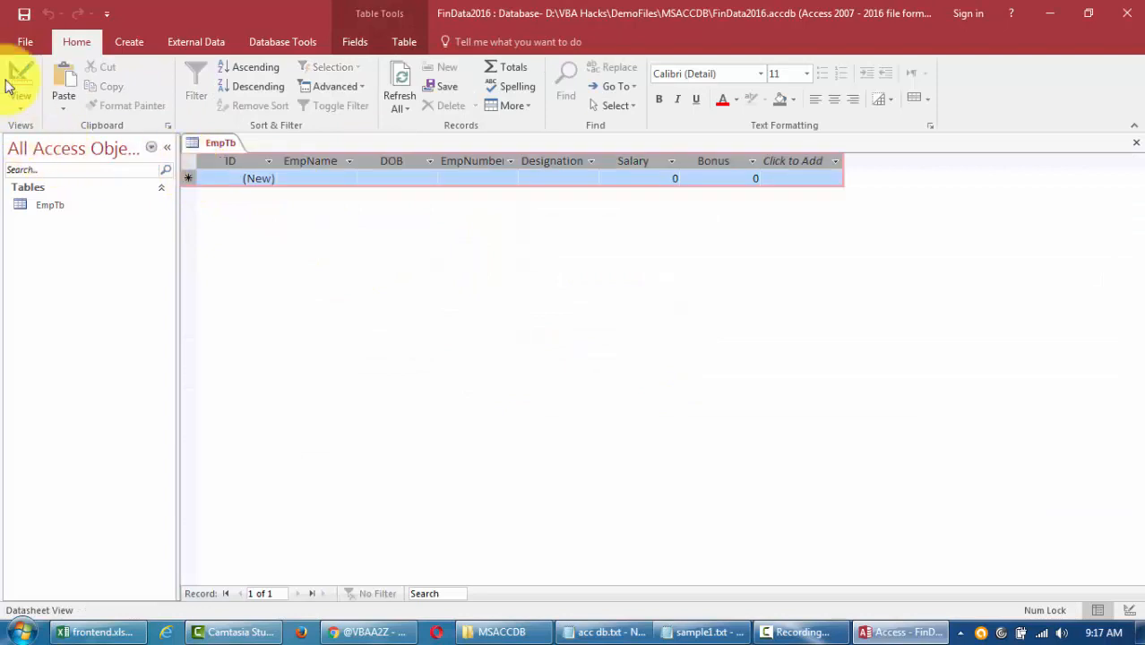